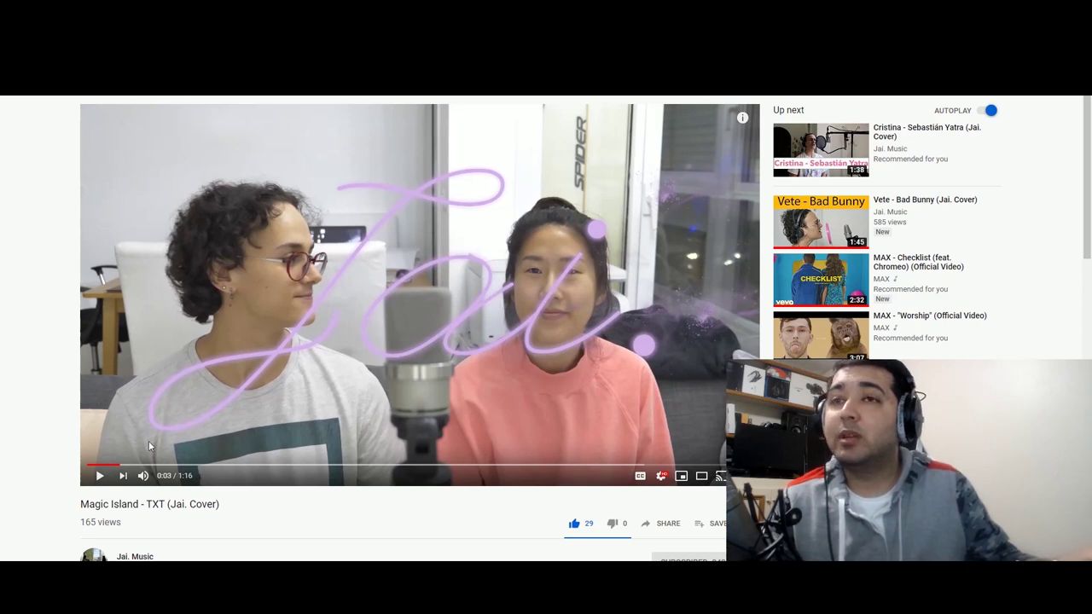
# Step: Play the Magic Island cover on YouTube and pause it at 0:13
pyautogui.click(99, 478)
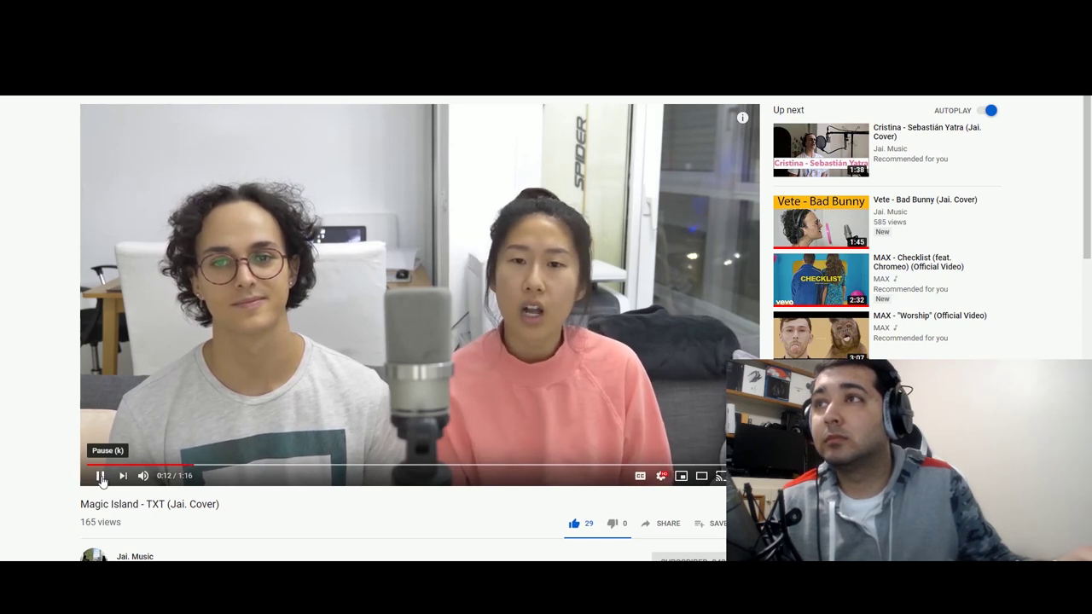
pyautogui.click(100, 478)
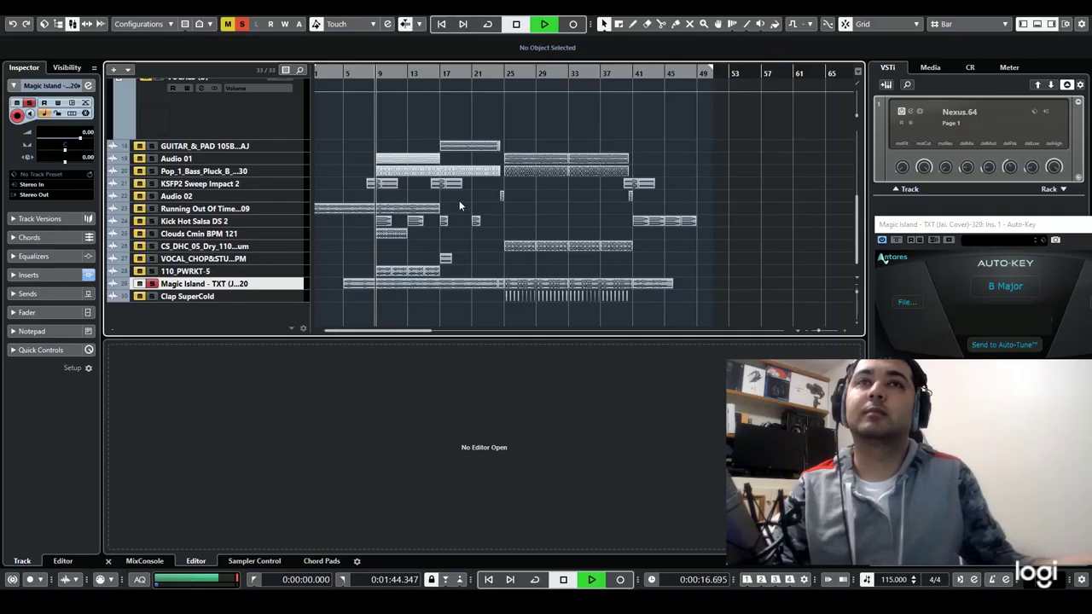
# Step: Make the Magic Island cover track taller and play it around bars 9–12
pyautogui.moveTo(283, 296); pyautogui.dragTo(283, 320)
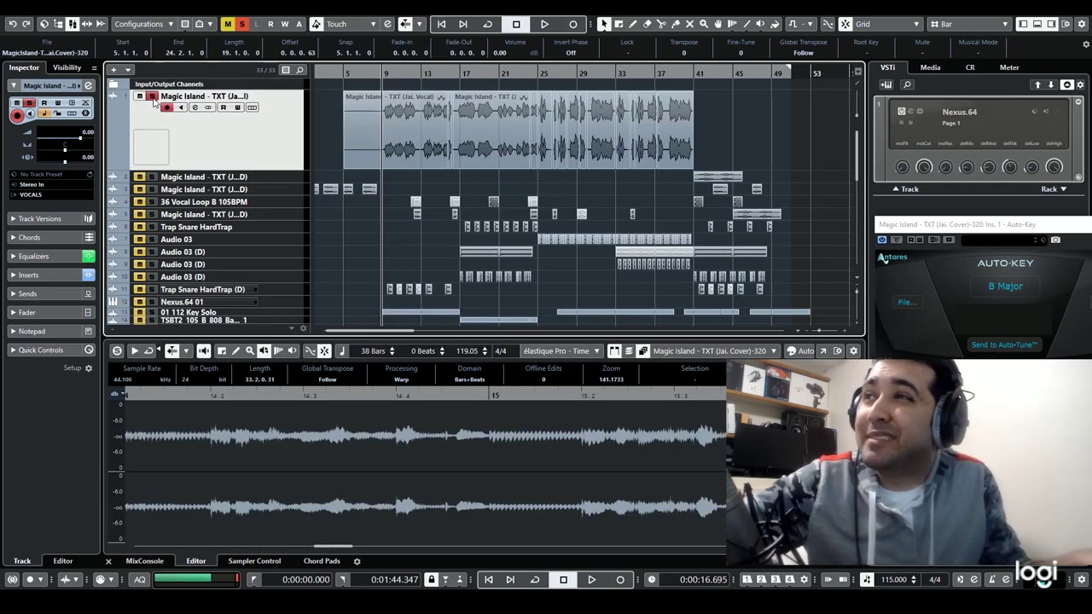
pyautogui.press('space')
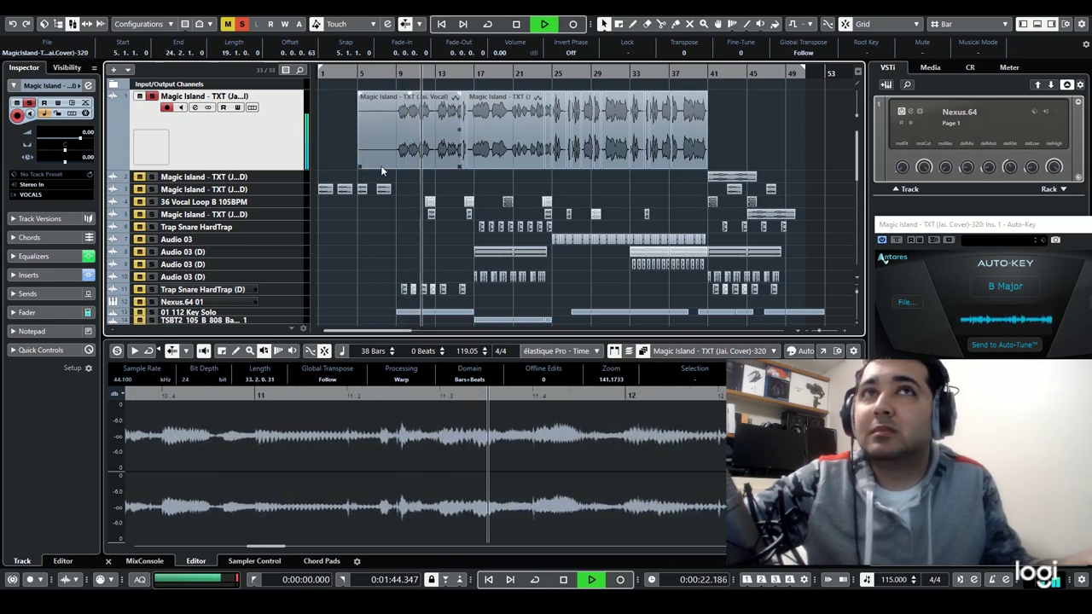
pyautogui.press('space')
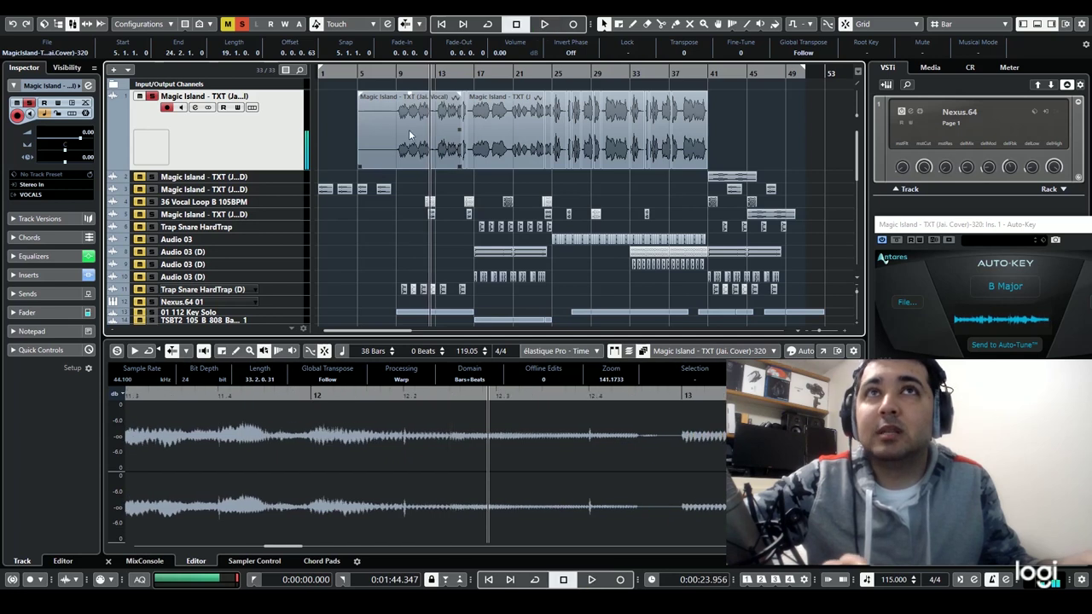
# Step: Select the VOCALS group track
pyautogui.scroll(-8, 403, 228)
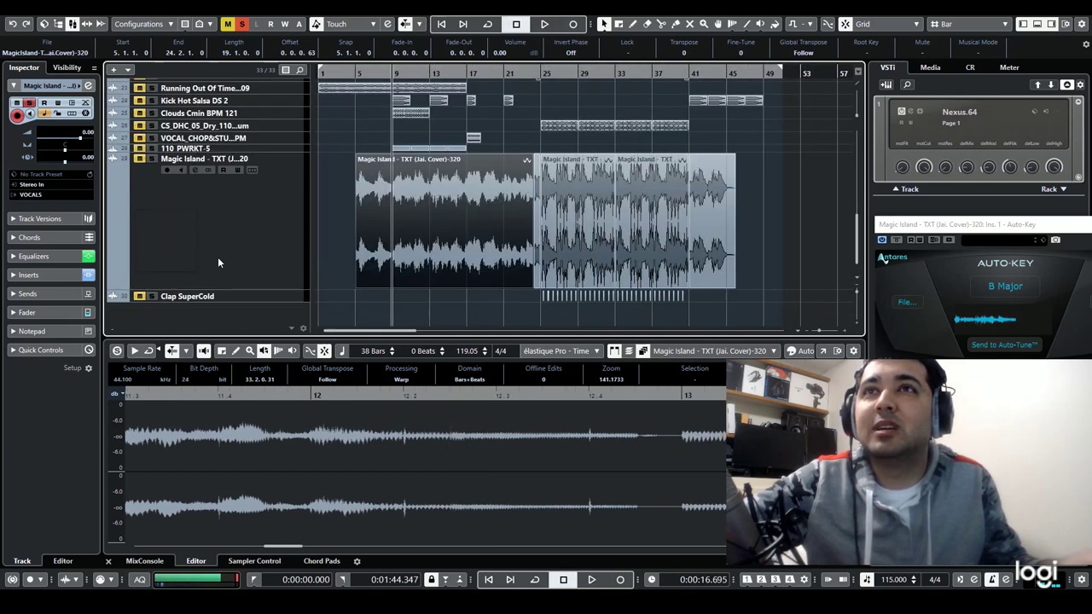
pyautogui.scroll(10, 217, 257)
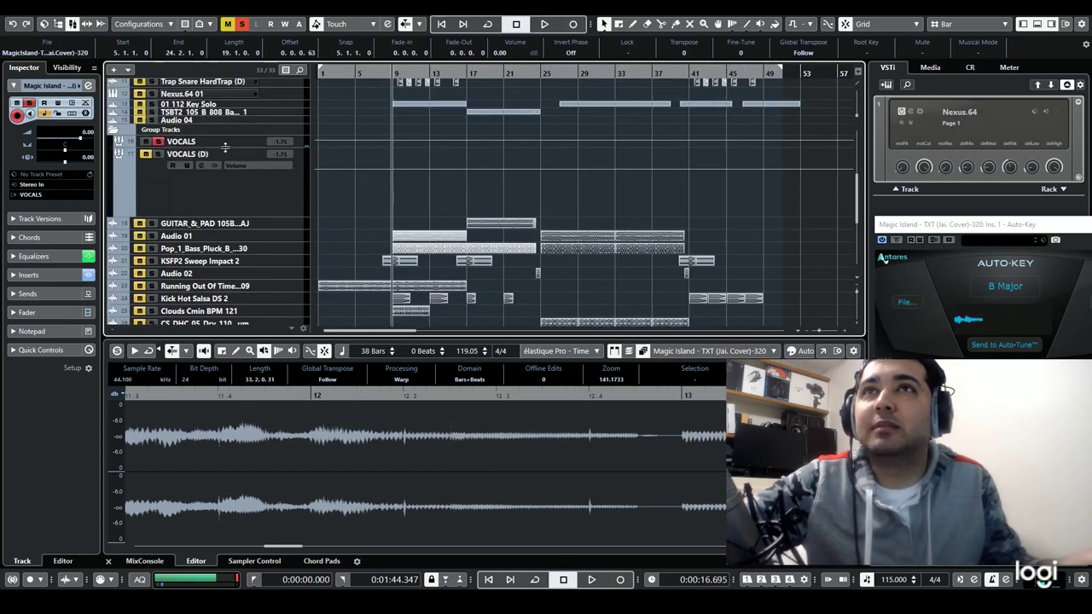
pyautogui.click(205, 143)
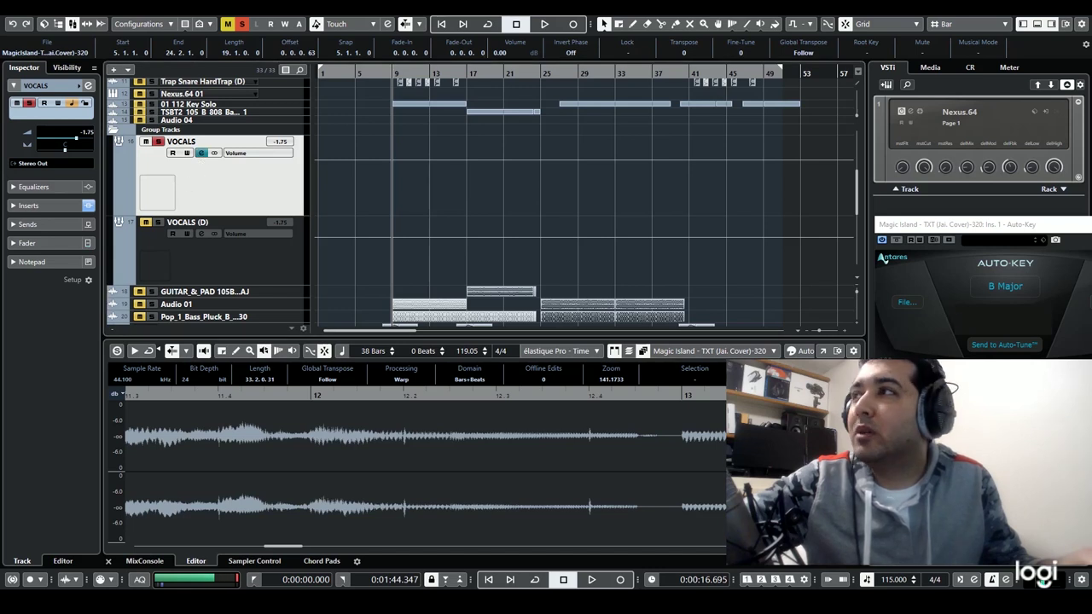
# Step: Inspect the RVox Stereo compressor on VOCALS, then open its Altiverb 7.64 reverb editor
pyautogui.click(200, 153)
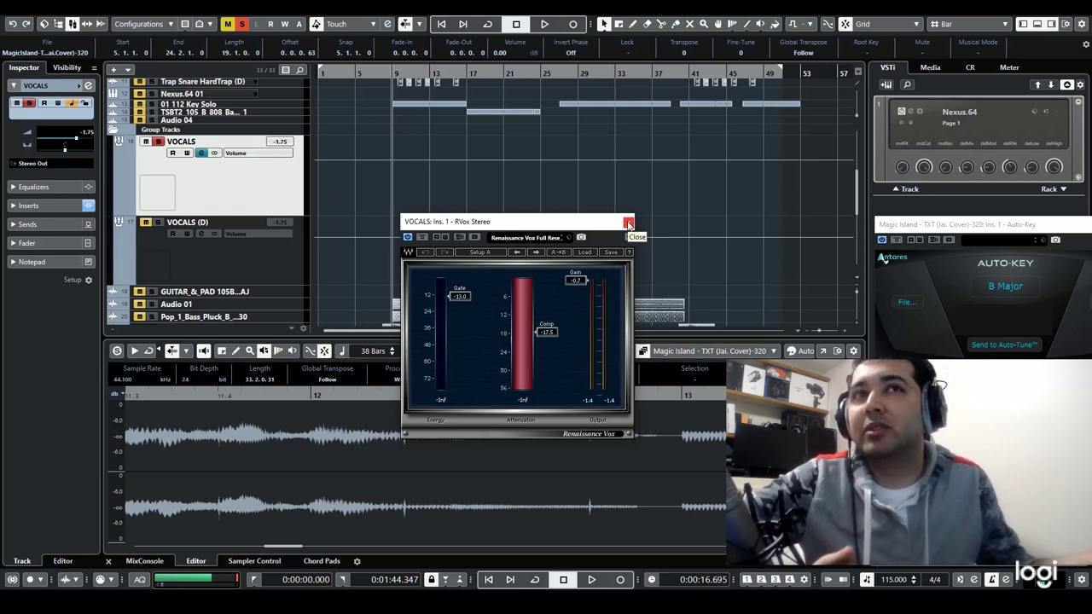
pyautogui.click(629, 225)
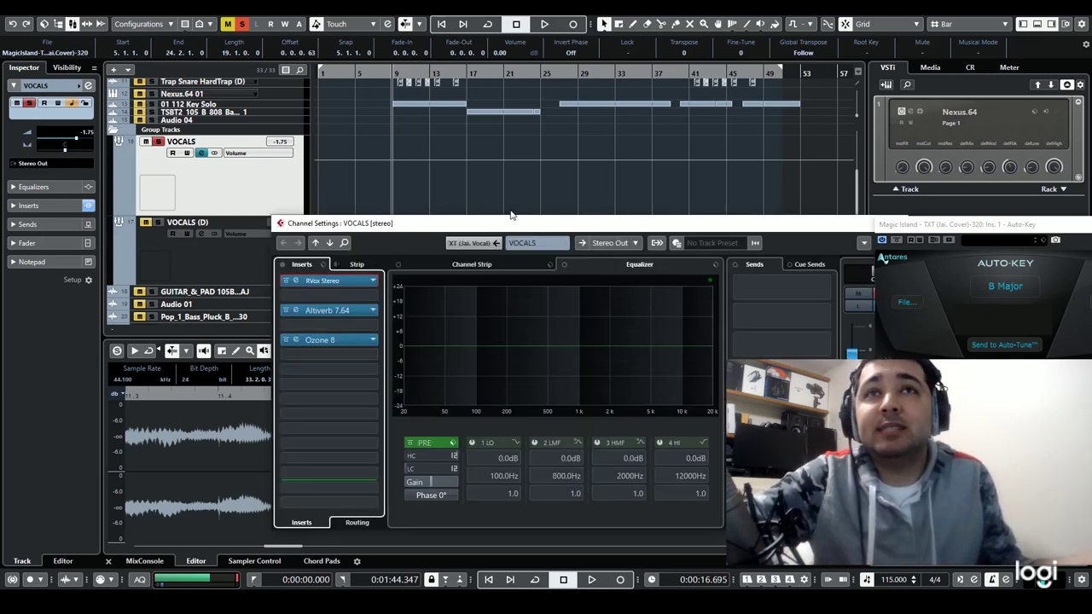
pyautogui.doubleClick(294, 312)
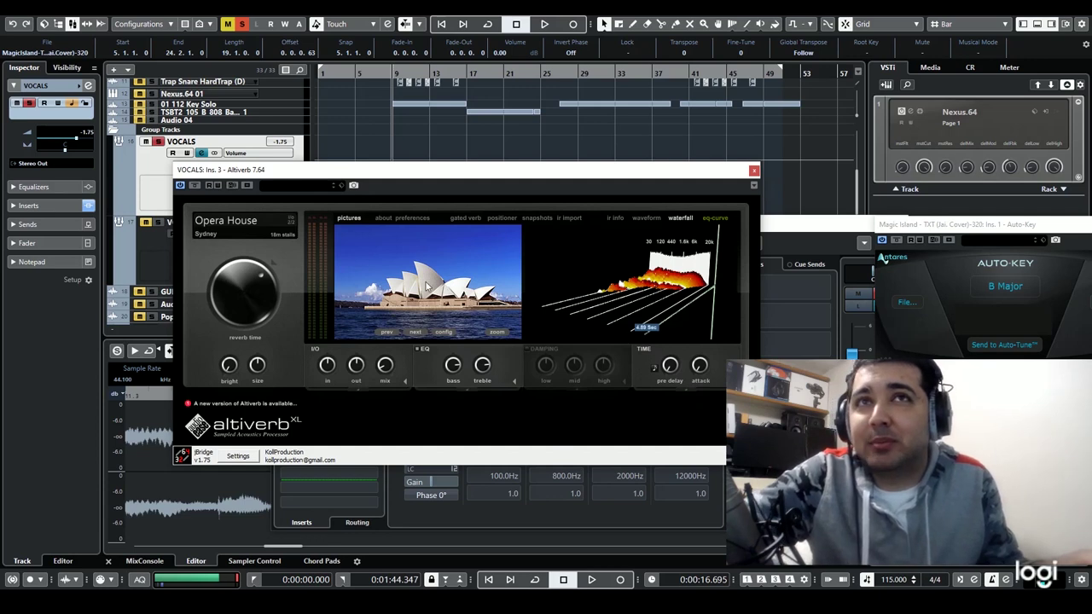
# Step: Browse Altiverb's impulse responses to the Opera House variants, then close the browser
pyautogui.click(431, 286)
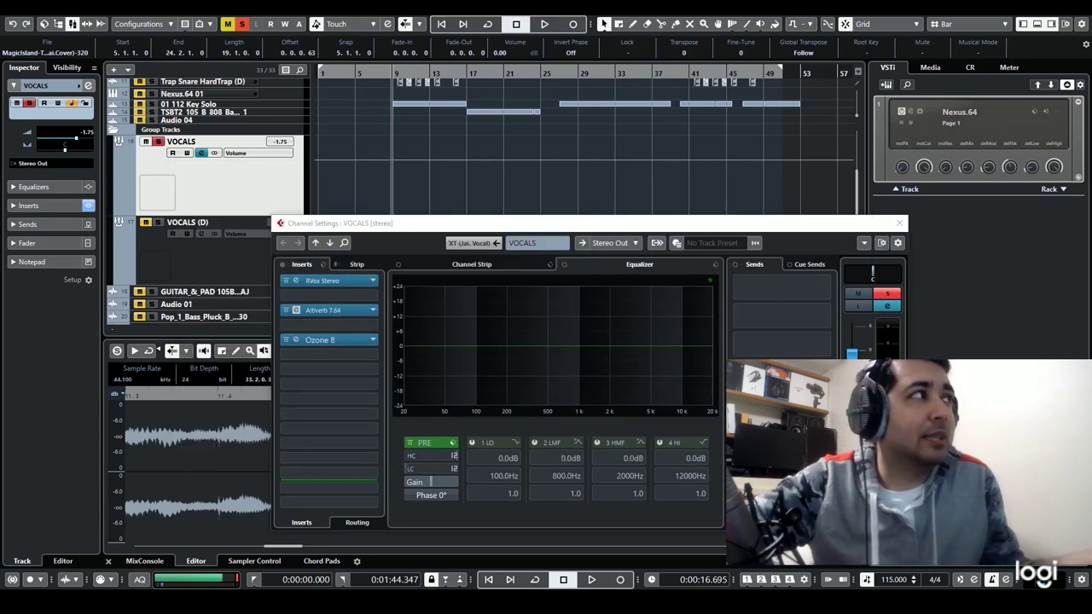
pyautogui.moveTo(392, 137); pyautogui.dragTo(353, 157)
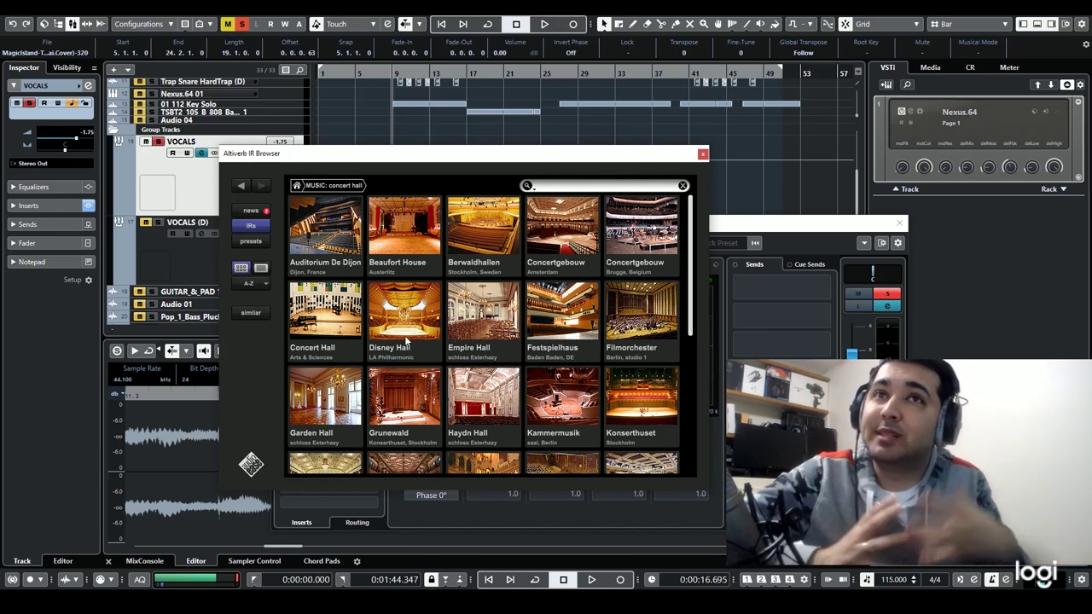
pyautogui.scroll(-4, 406, 340)
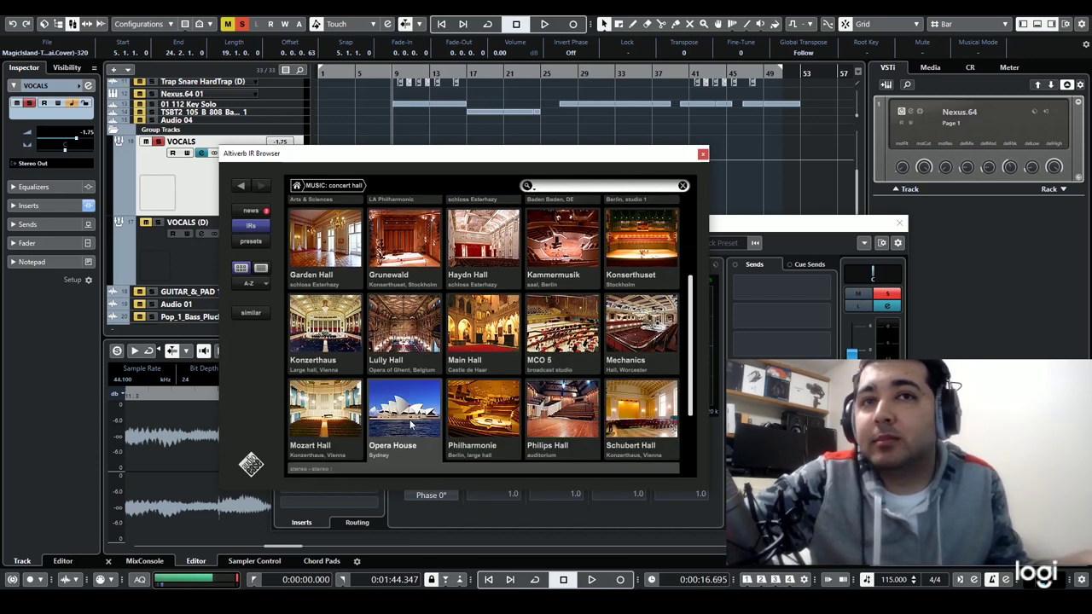
pyautogui.click(411, 424)
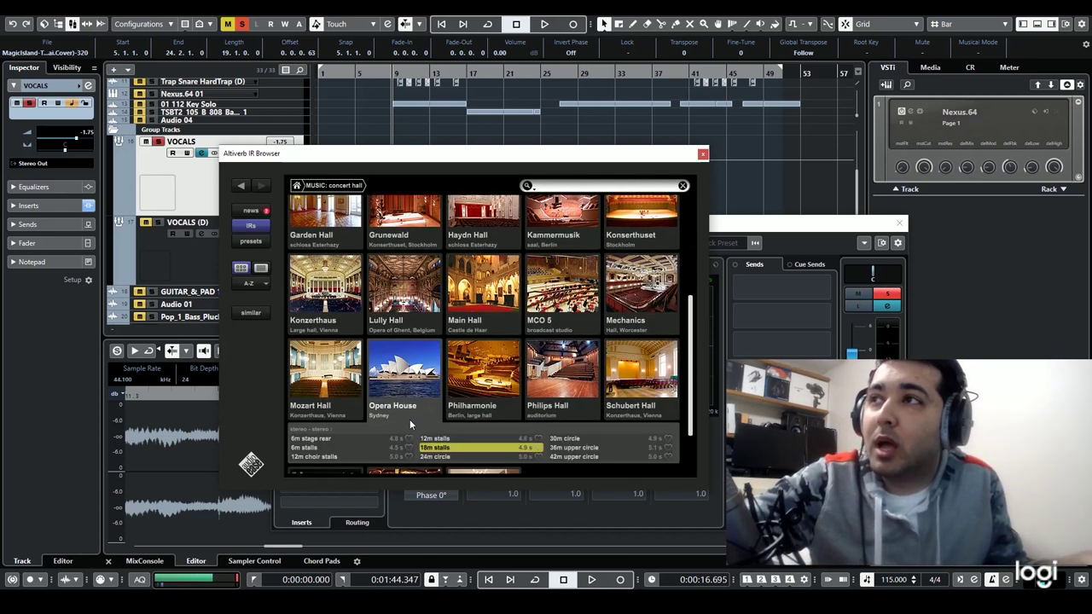
pyautogui.click(702, 154)
# Step: Close the Altiverb editor and open the Ozone 8 insert on the VOCALS group
pyautogui.moveTo(383, 370)
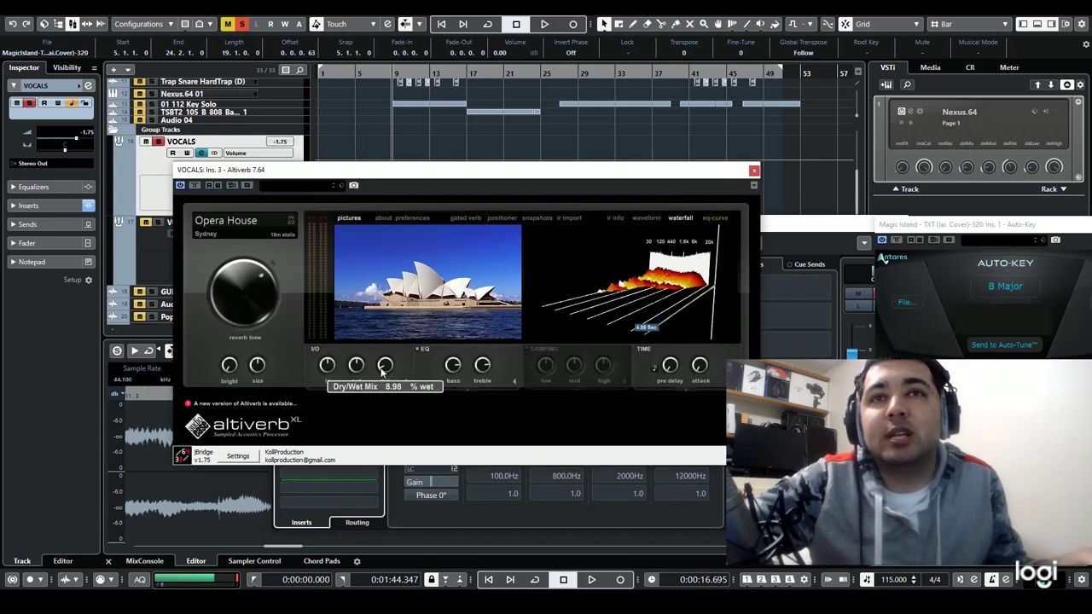
pyautogui.click(754, 171)
pyautogui.click(298, 340)
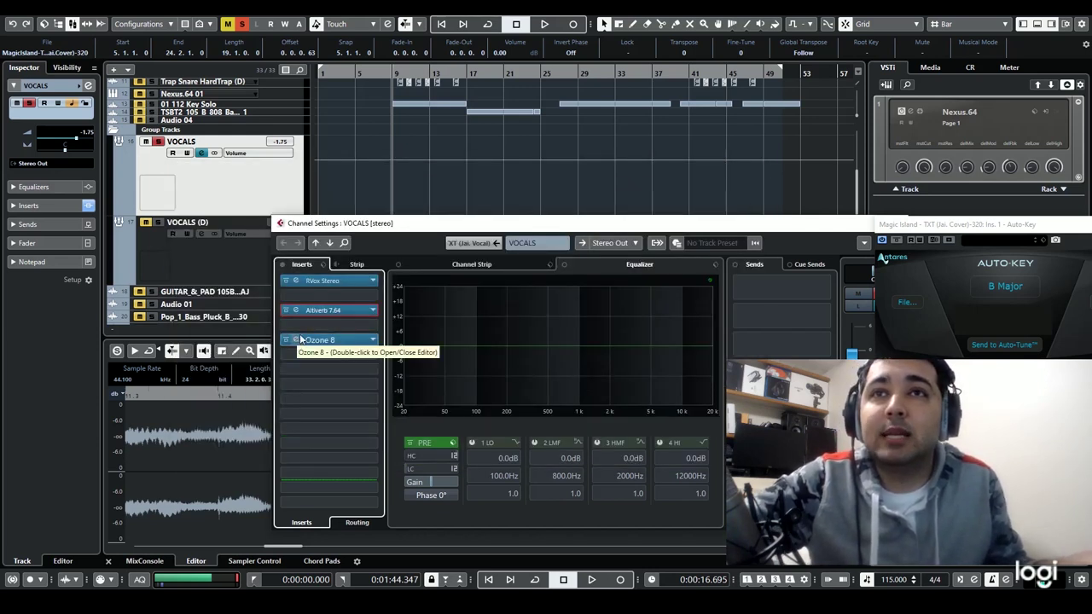
pyautogui.click(297, 340)
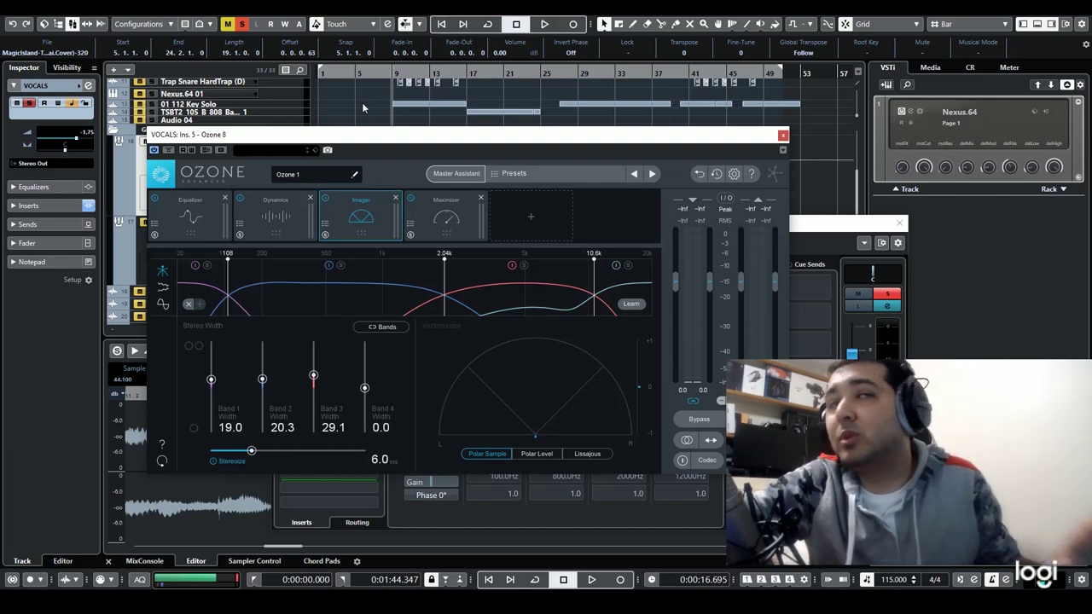
pyautogui.press('space')
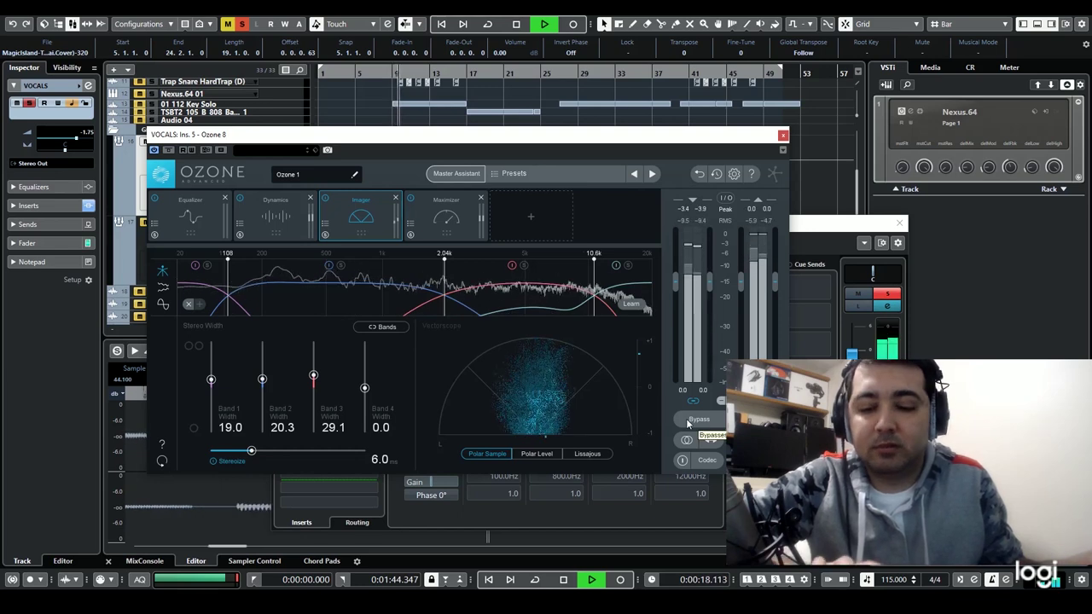
pyautogui.click(695, 421)
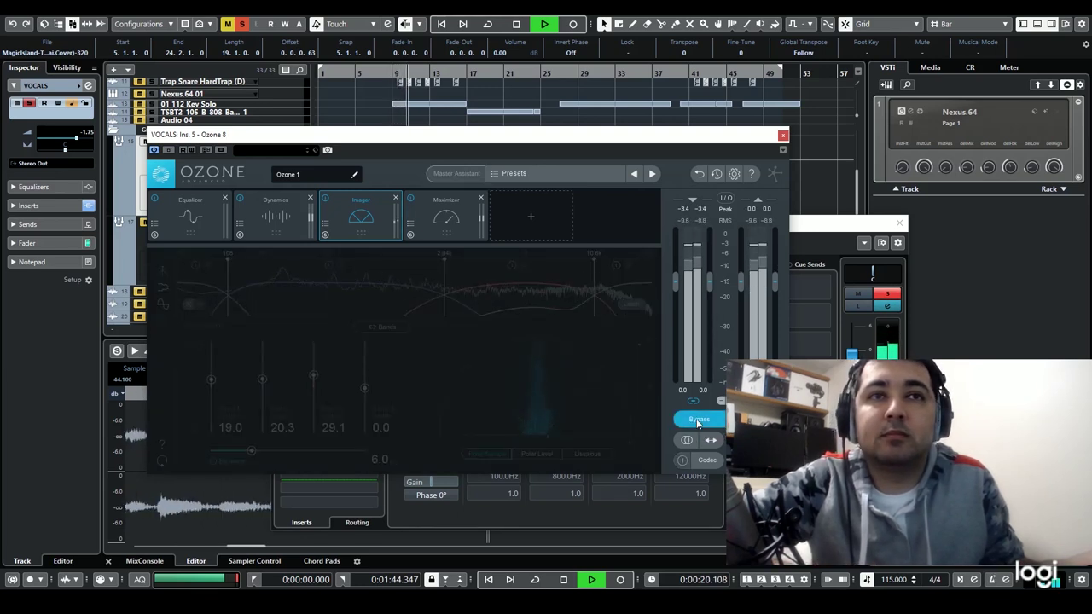
pyautogui.click(697, 421)
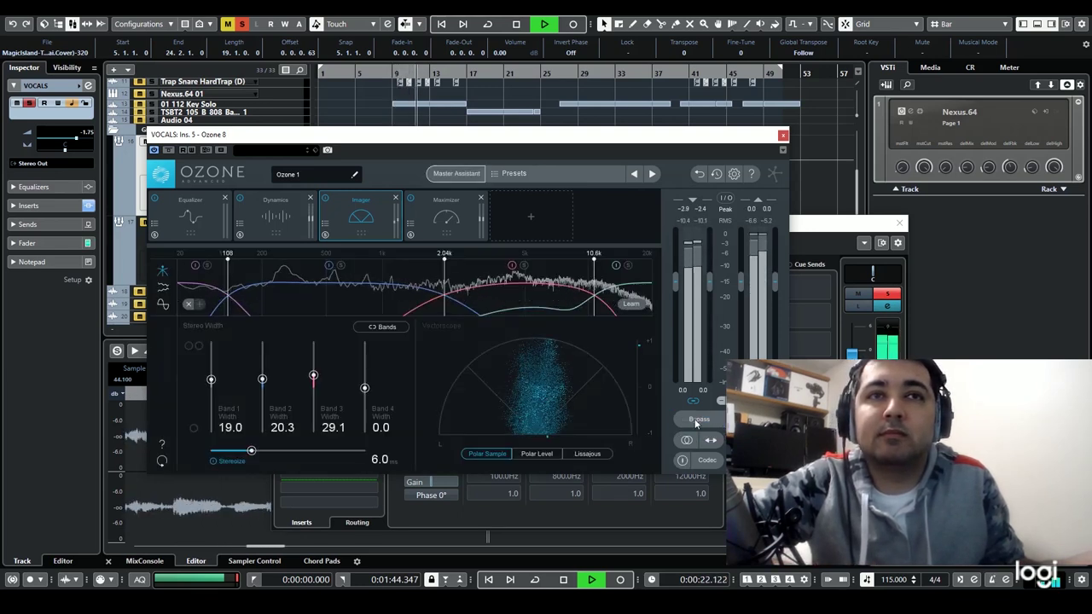
pyautogui.press('space')
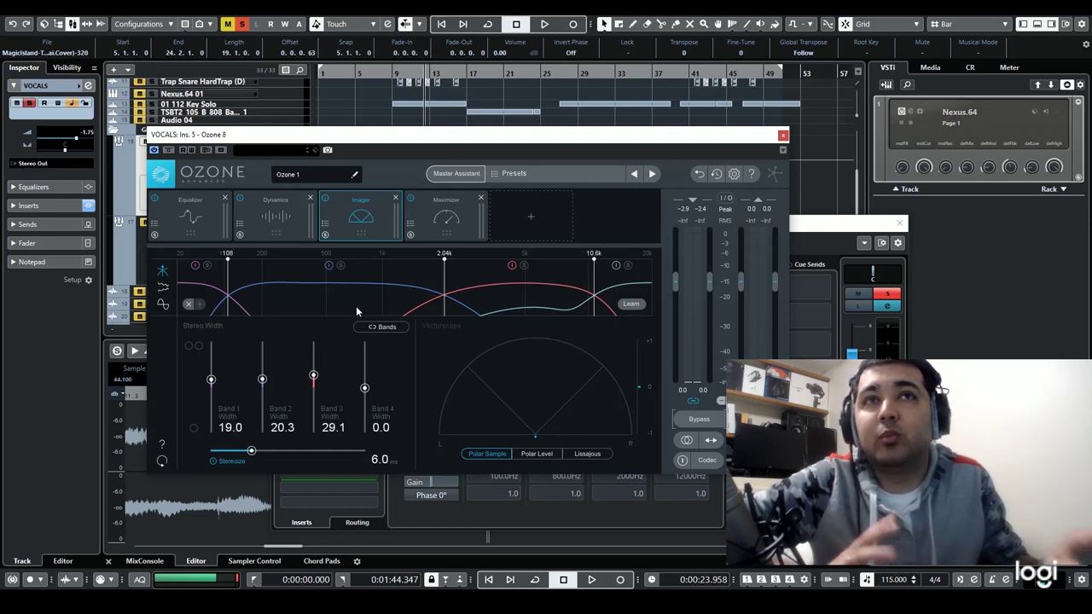
pyautogui.click(288, 231)
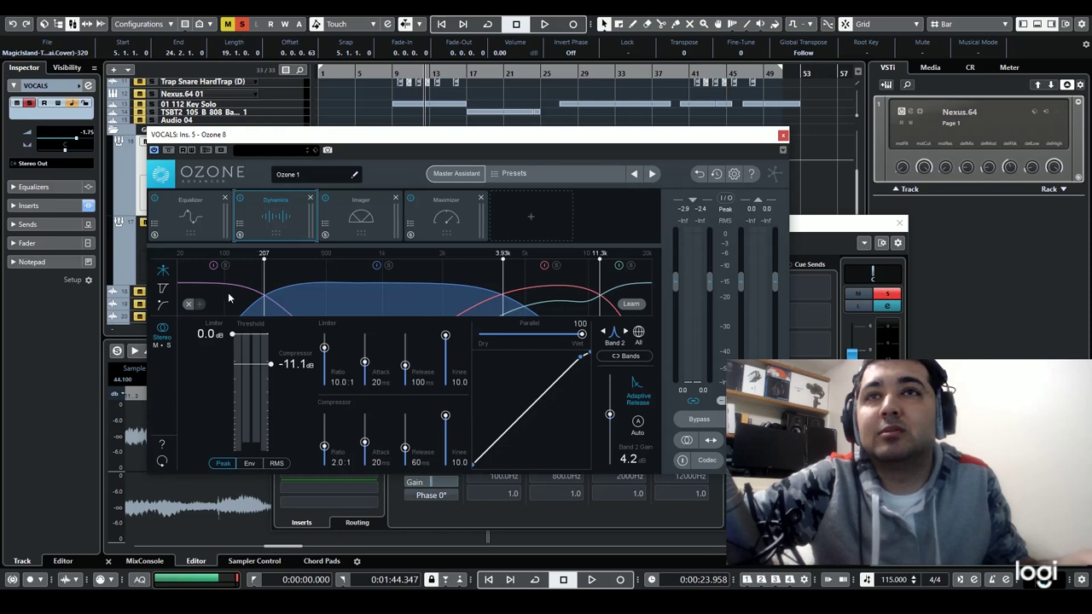
# Step: Inspect Ozone 8 Dynamics bands 1, 3 and 2, then play the compressed vocals
pyautogui.click(231, 298)
pyautogui.click(531, 290)
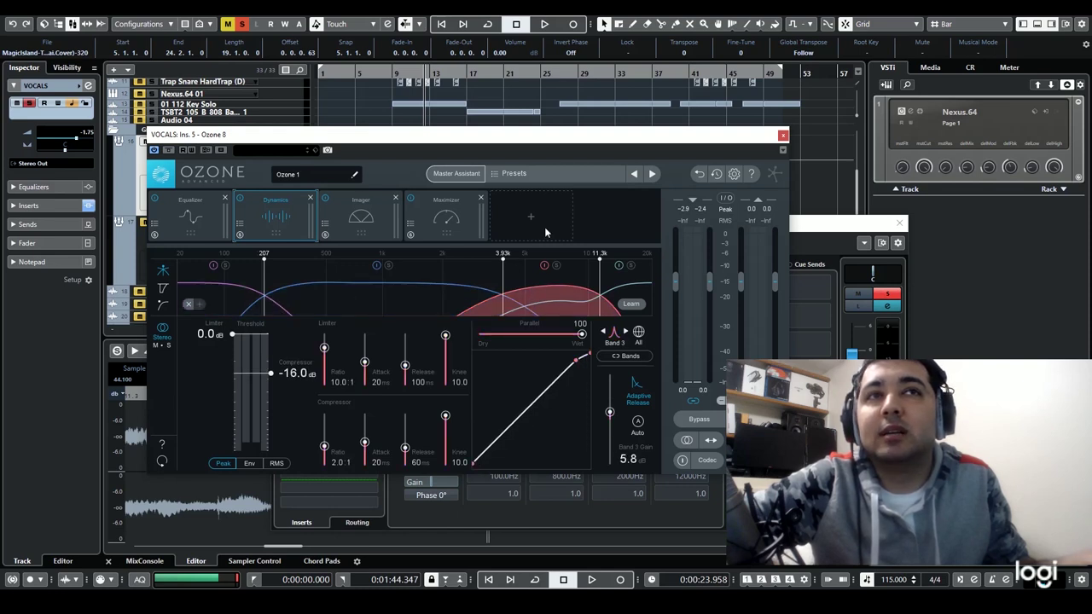
pyautogui.click(400, 298)
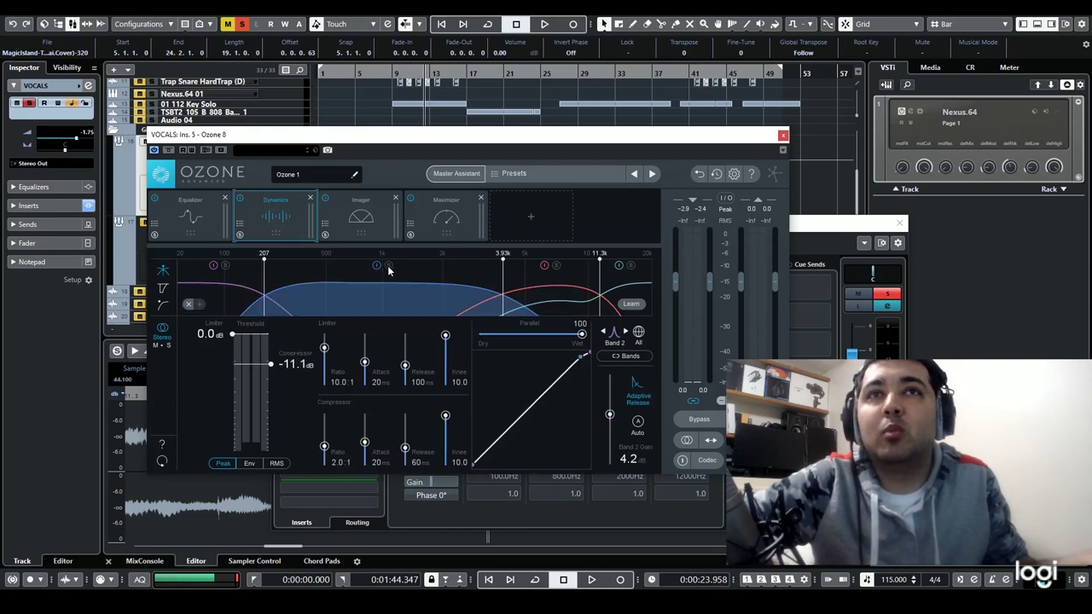
pyautogui.press('space')
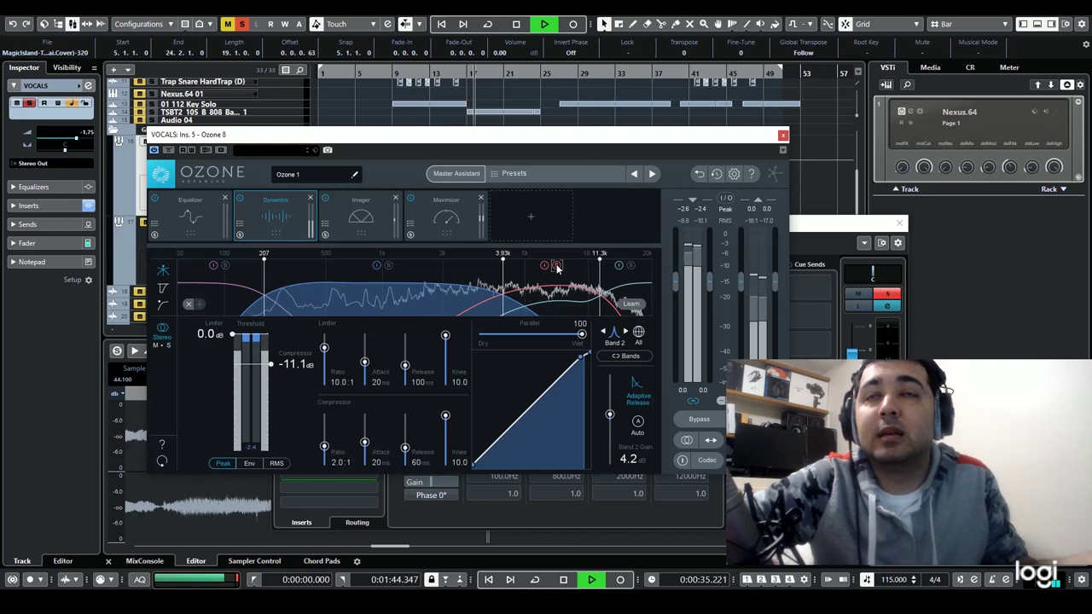
pyautogui.press('space')
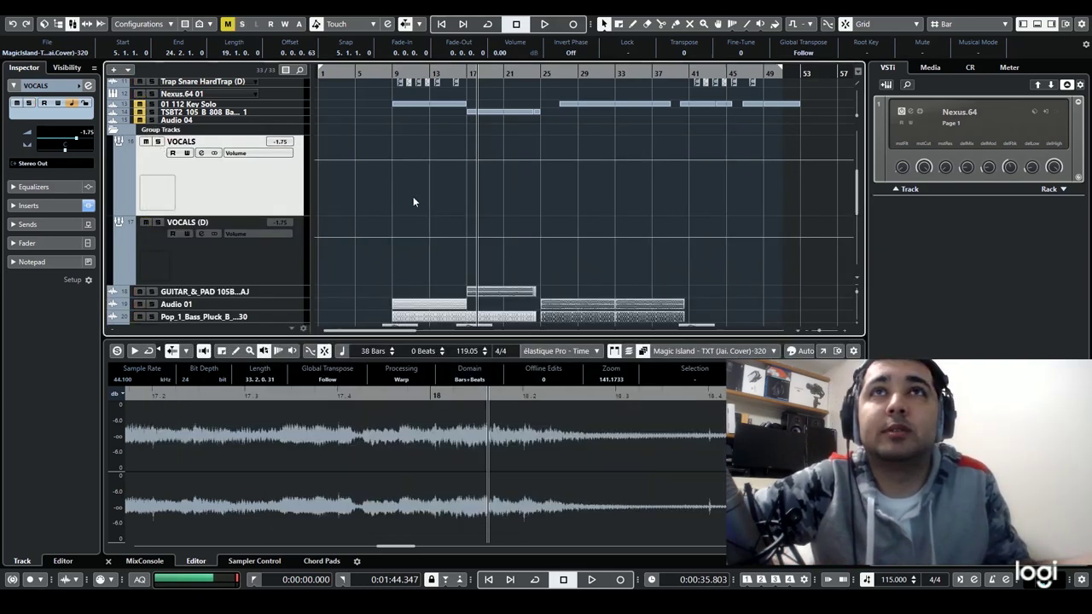
# Step: Expand and solo Running Out Of Time, then audition it from about bar 9
pyautogui.scroll(5, 412, 198)
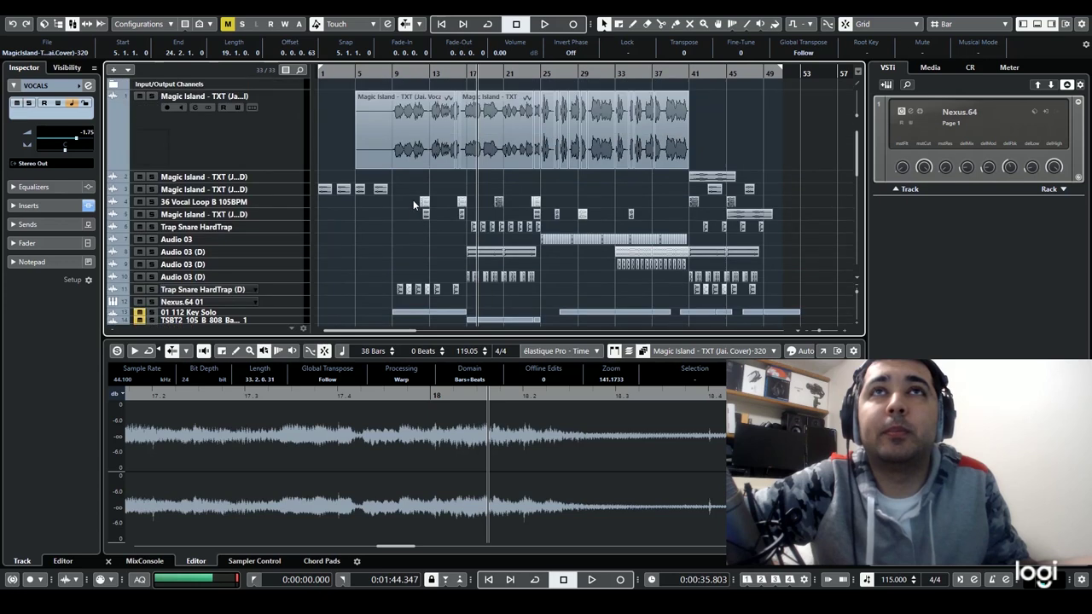
pyautogui.scroll(-5, 380, 142)
pyautogui.click(283, 124)
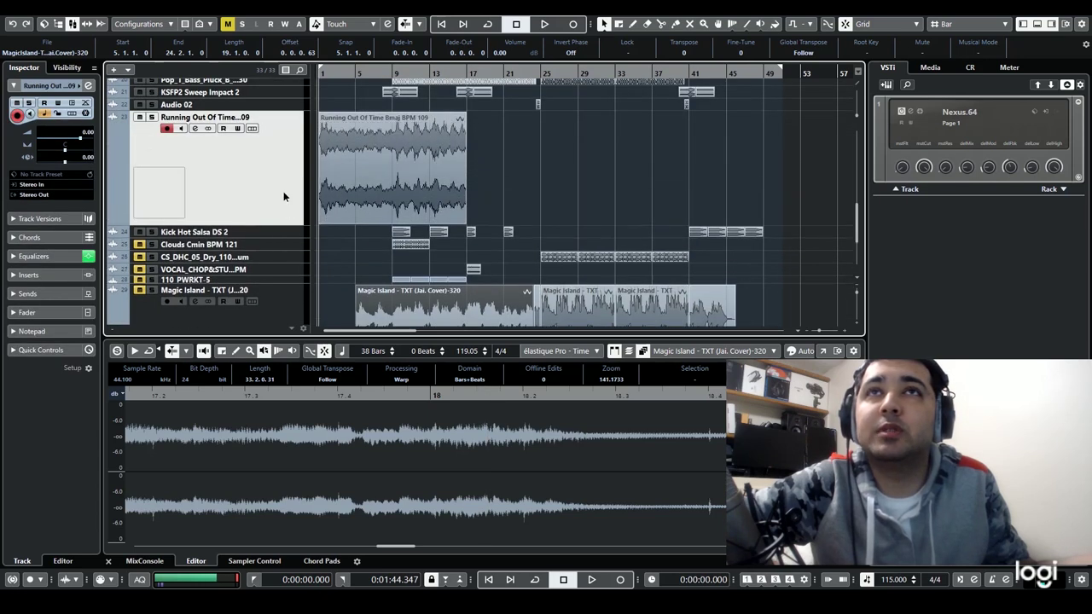
pyautogui.click(153, 117)
pyautogui.press('space')
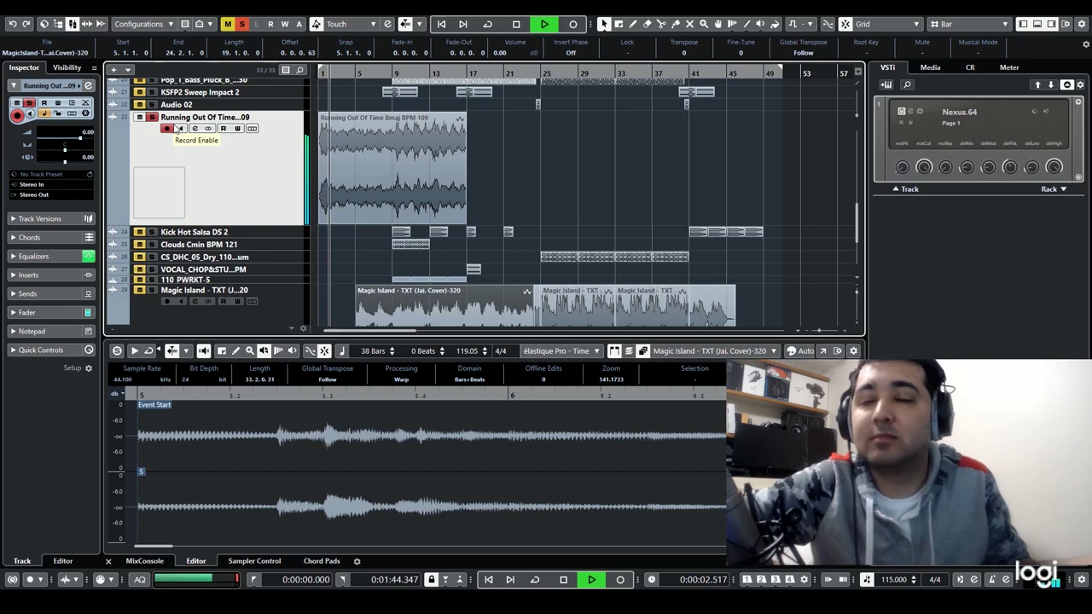
pyautogui.click(396, 72)
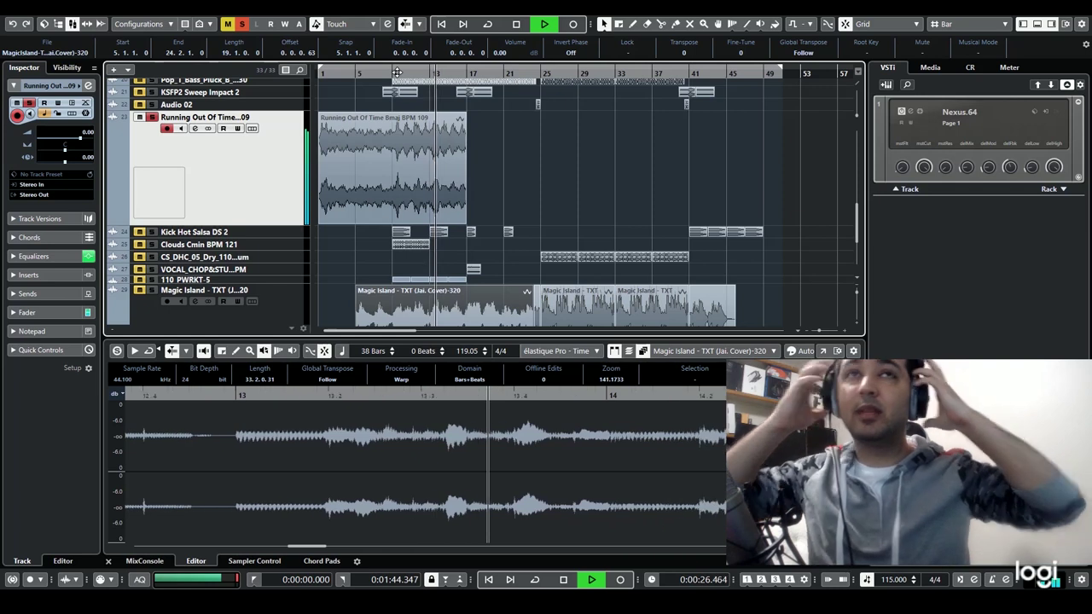
pyautogui.press('space')
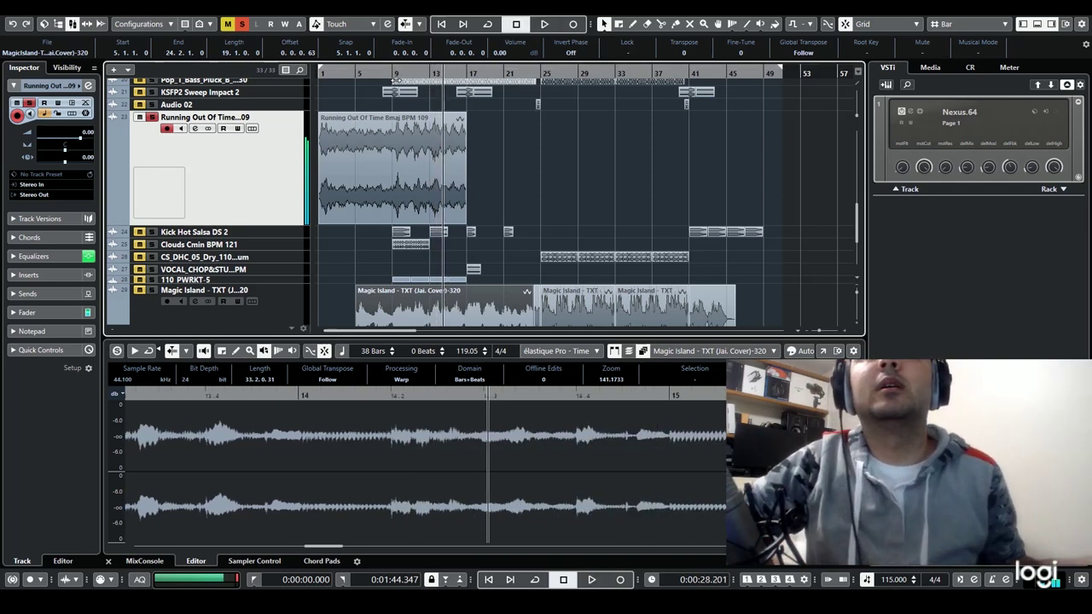
# Step: Replay the soloed passage from the earlier spot, then park the playhead near bar 8
pyautogui.click(396, 74)
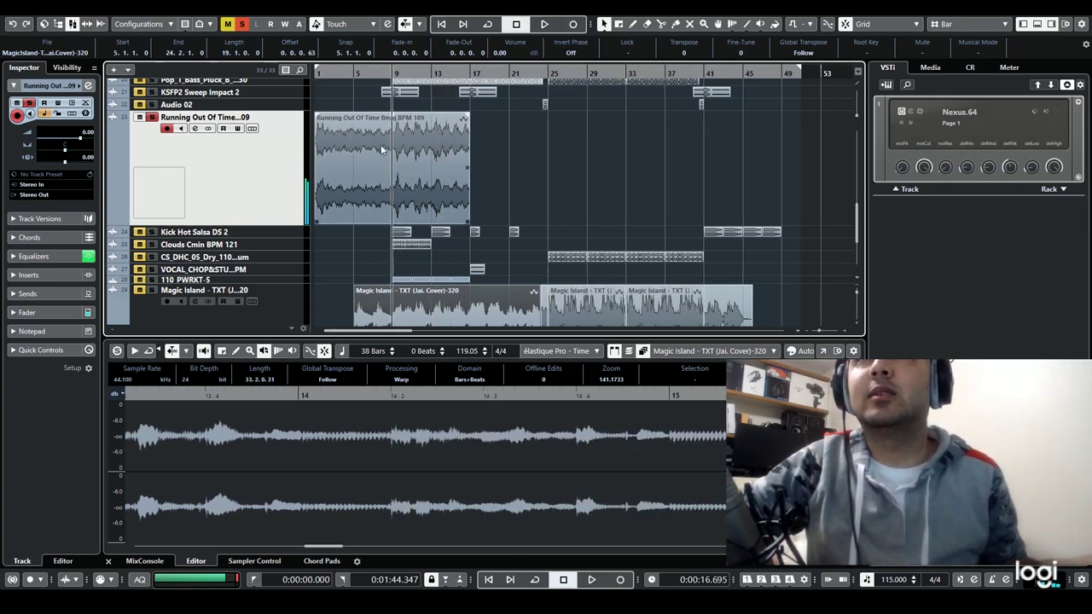
pyautogui.scroll(5, 380, 149)
pyautogui.scroll(1, 380, 148)
pyautogui.press('space')
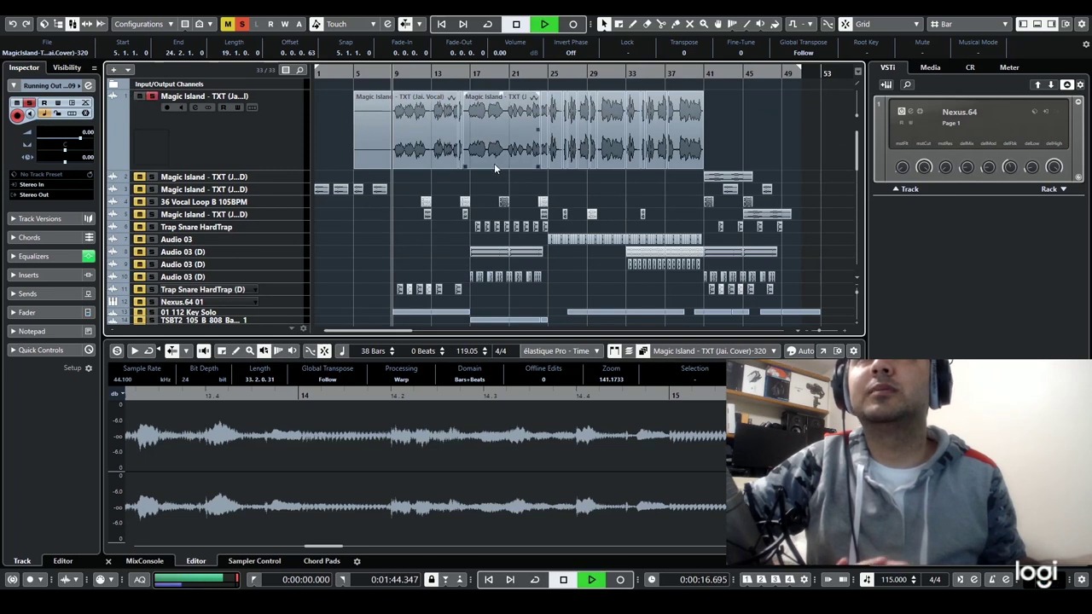
pyautogui.scroll(-4, 488, 170)
pyautogui.scroll(-5, 486, 168)
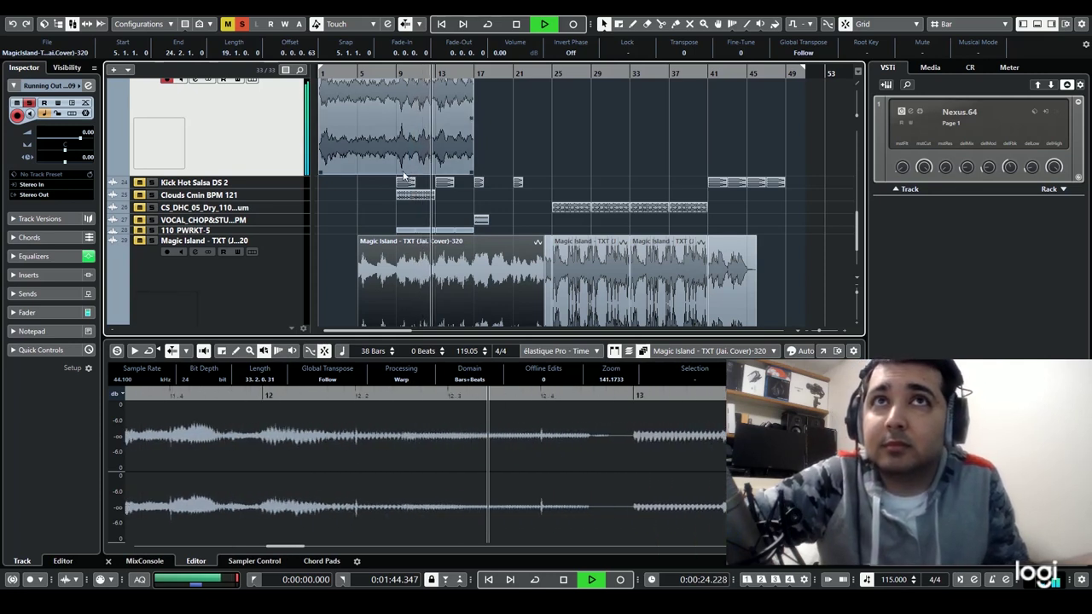
pyautogui.press('space')
pyautogui.click(386, 73)
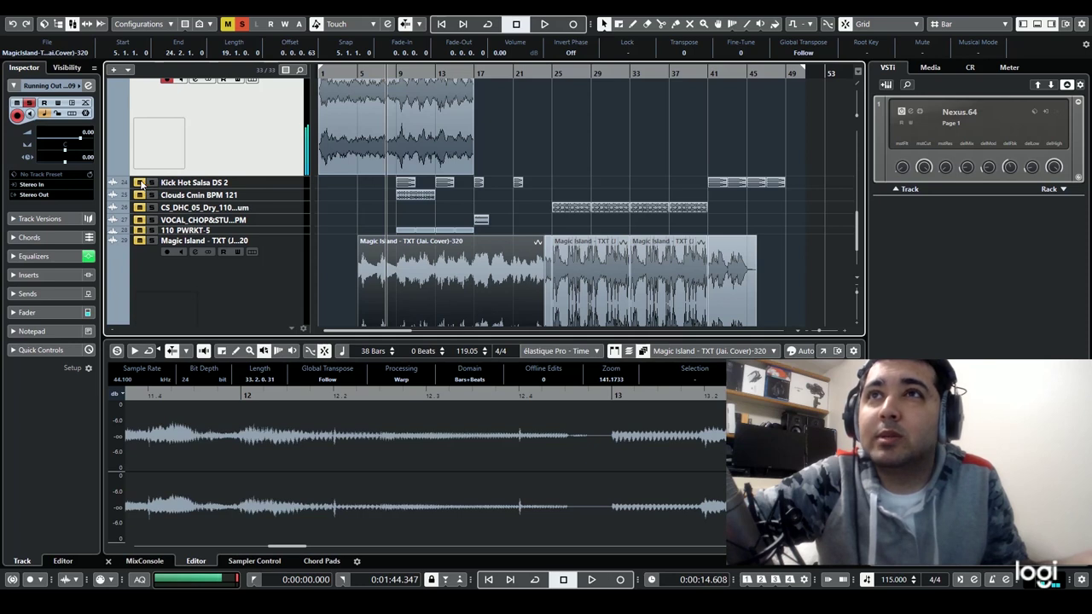
# Step: Enlarge the Kick Hot Salsa DS 2 track and expand Clouds Cmin BPM 121 during playback
pyautogui.moveTo(272, 188); pyautogui.dragTo(276, 234)
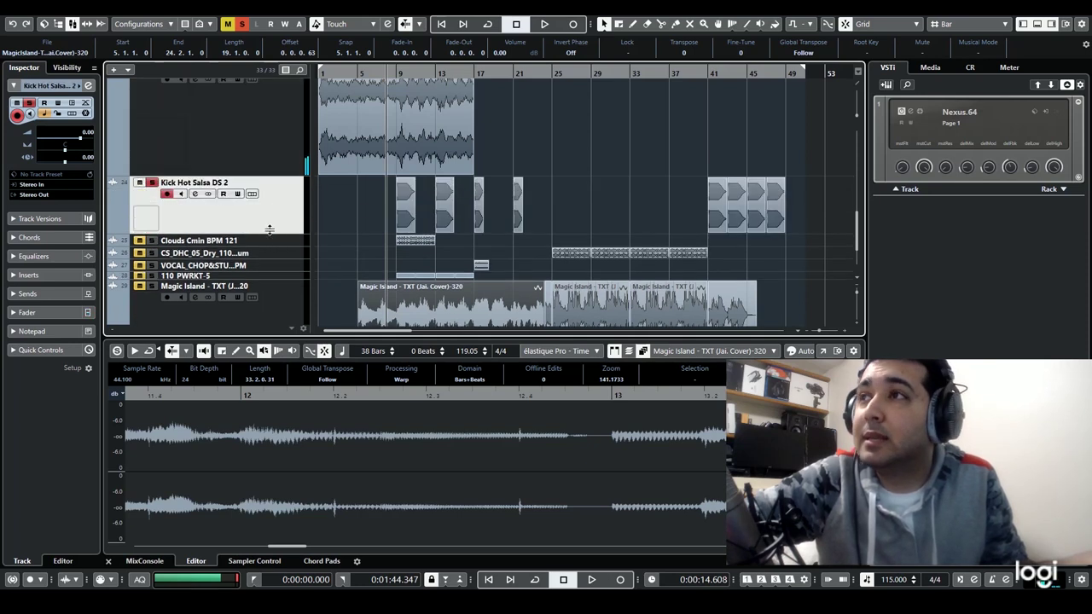
pyautogui.press('space')
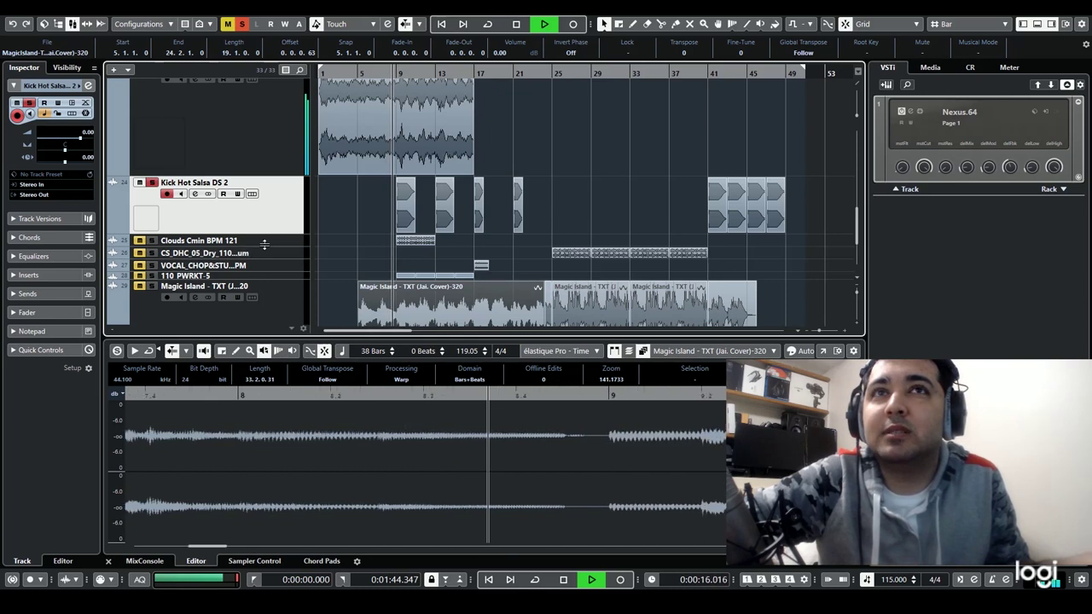
pyautogui.click(141, 245)
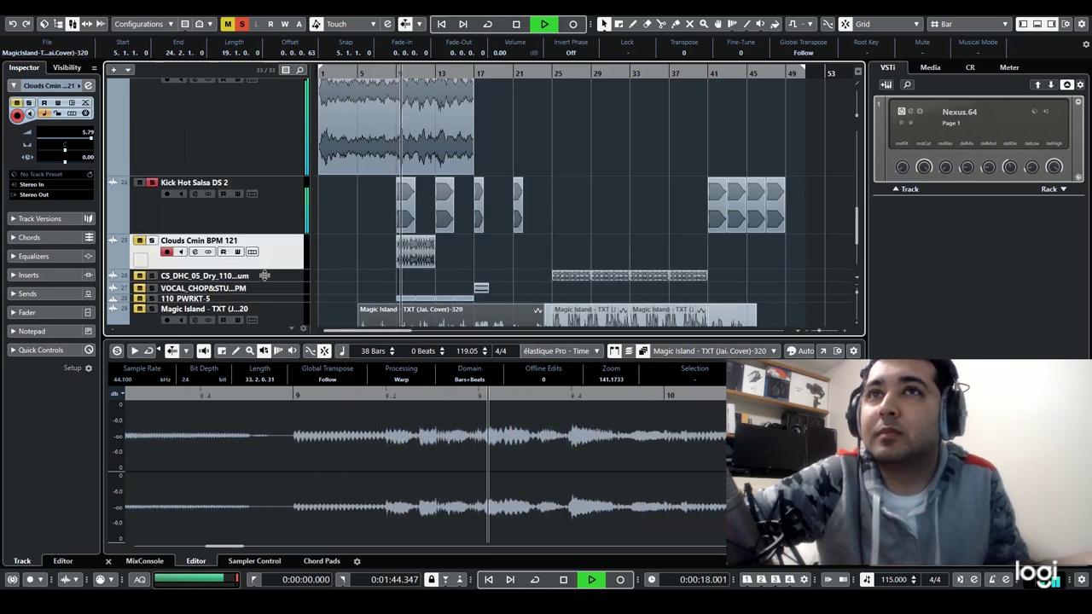
pyautogui.press('space')
# Step: Solo KSFP2 Sweep Impact 2, zoom in around bar 8 and audition it
pyautogui.scroll(3, 171, 256)
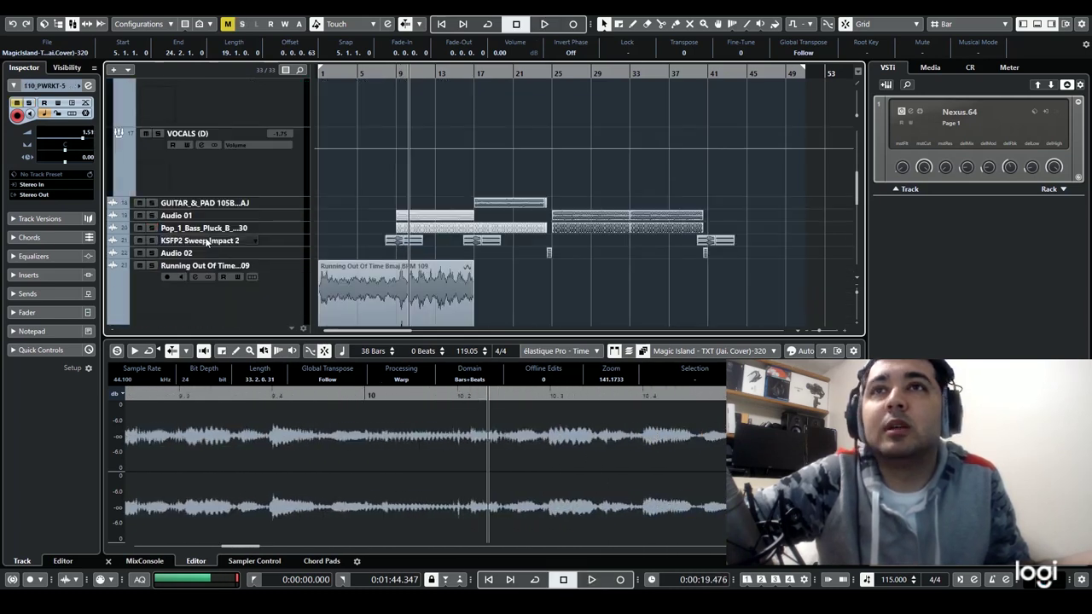
pyautogui.click(240, 268)
pyautogui.click(152, 241)
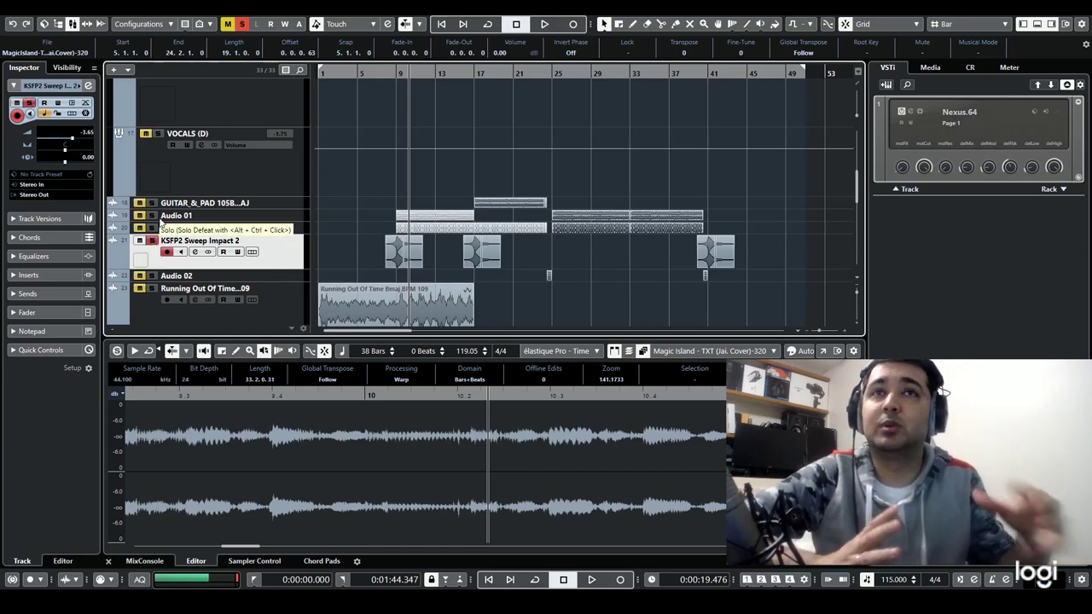
pyautogui.moveTo(388, 75); pyautogui.dragTo(387, 121)
pyautogui.press('space')
pyautogui.hscroll(-5, 371, 153)
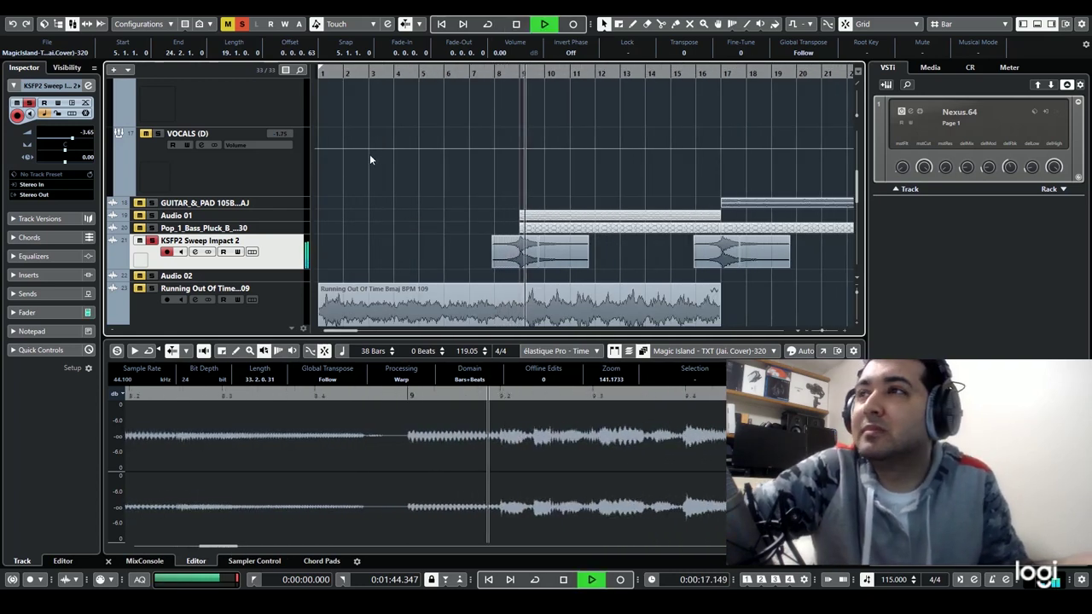
pyautogui.press('space')
pyautogui.scroll(-3, 369, 154)
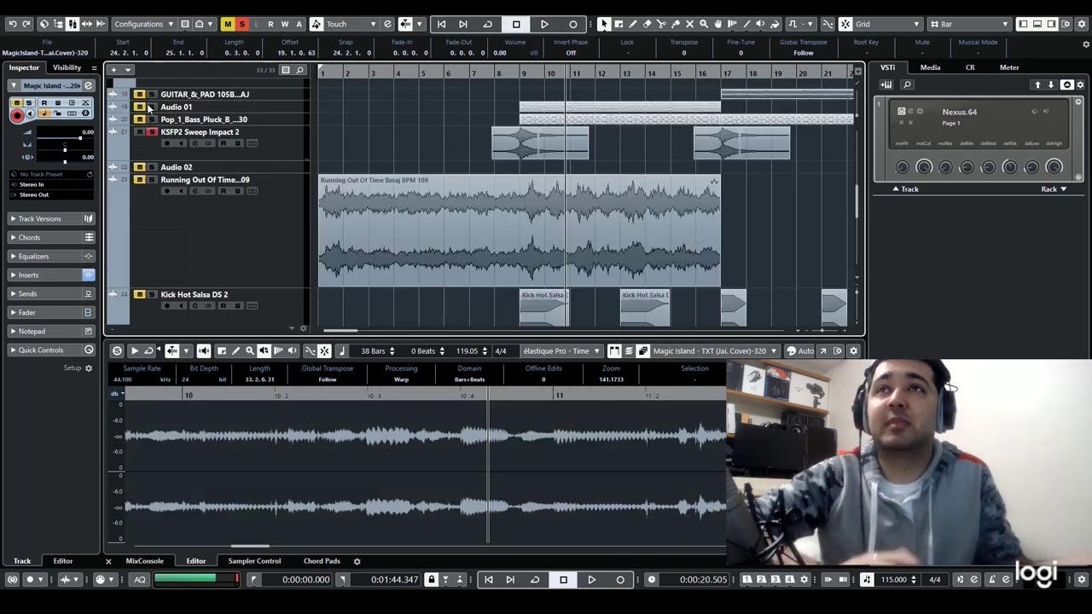
# Step: Unsolo the sweep track and zoom the timeline in at bar 9
pyautogui.click(152, 132)
pyautogui.scroll(5, 514, 129)
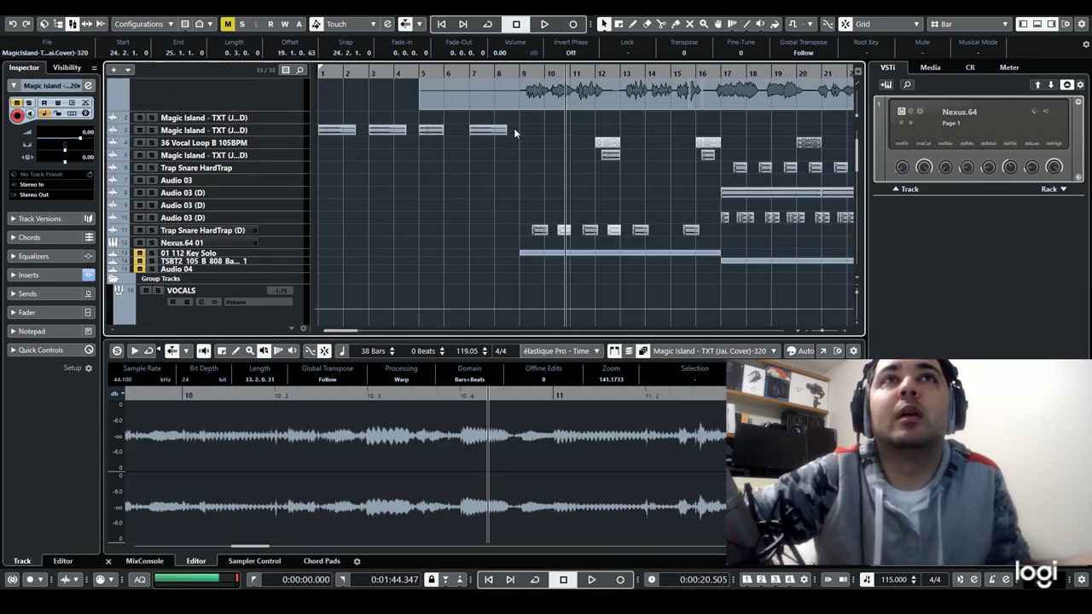
pyautogui.scroll(-2, 515, 128)
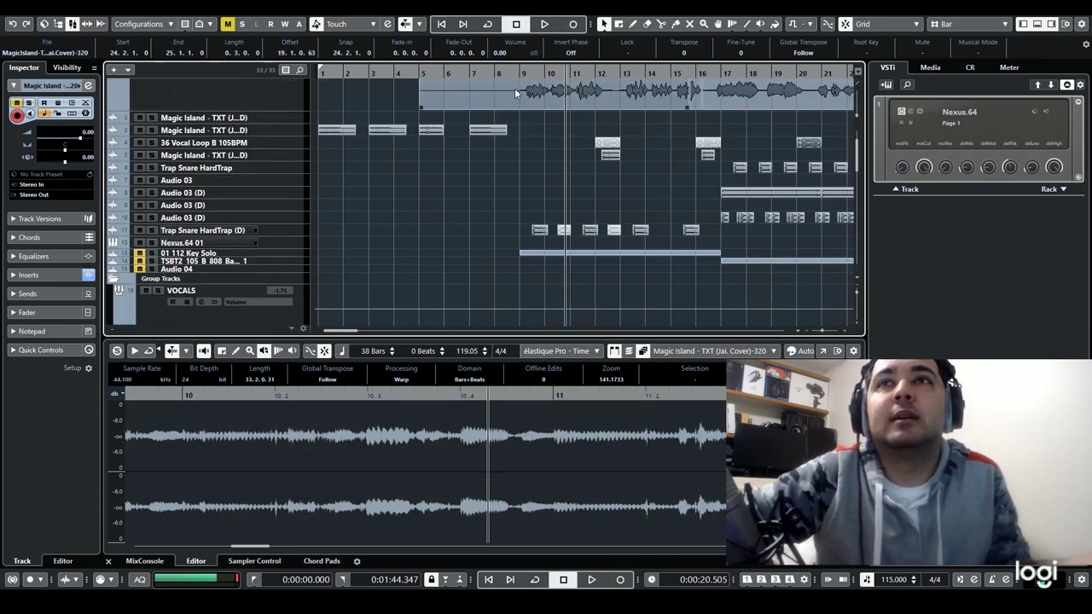
pyautogui.click(522, 77)
pyautogui.press('h')
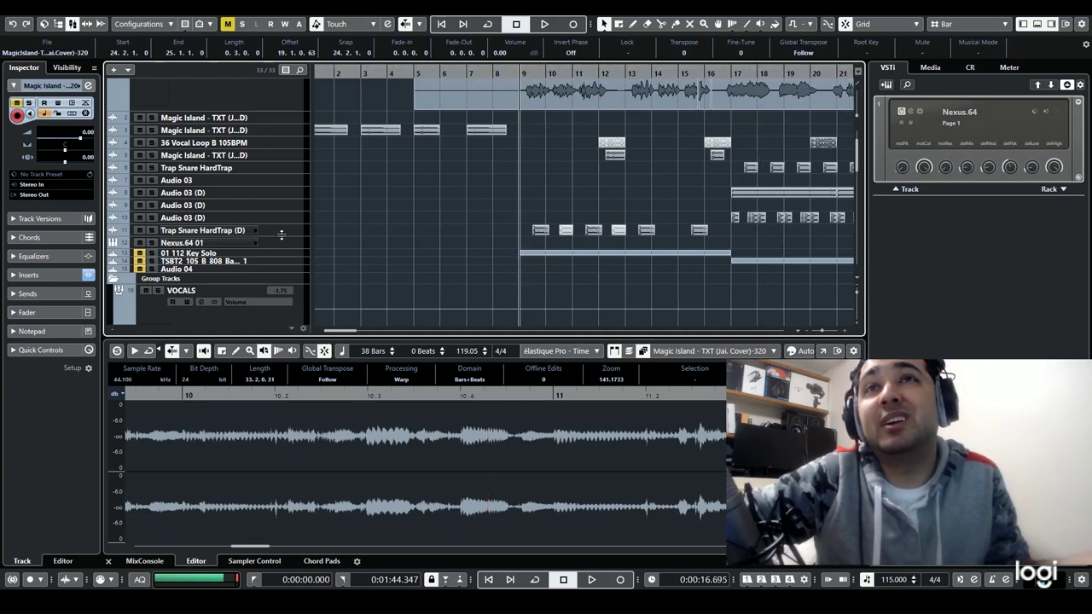
# Step: Enlarge and solo Trap Snare HardTrap (D), then play it briefly
pyautogui.click(282, 235)
pyautogui.moveTo(282, 243); pyautogui.dragTo(278, 288)
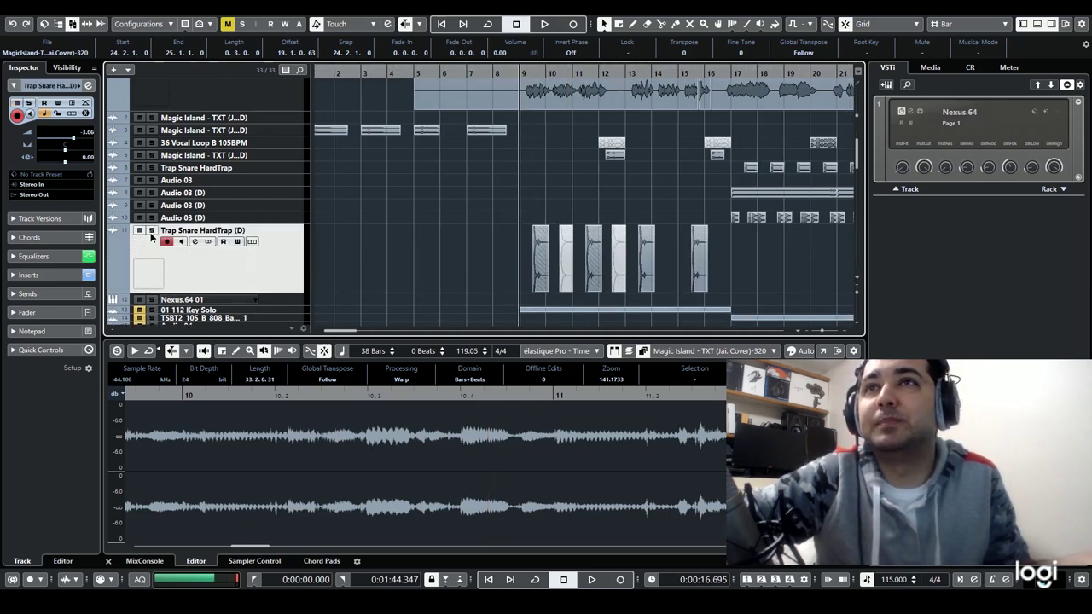
pyautogui.click(151, 233)
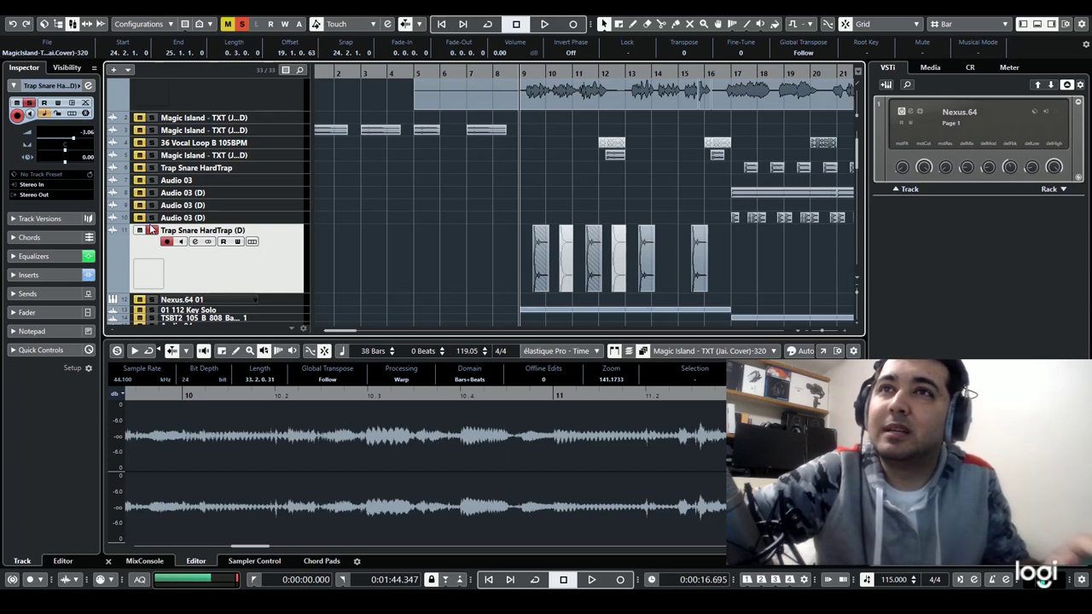
pyautogui.press('space')
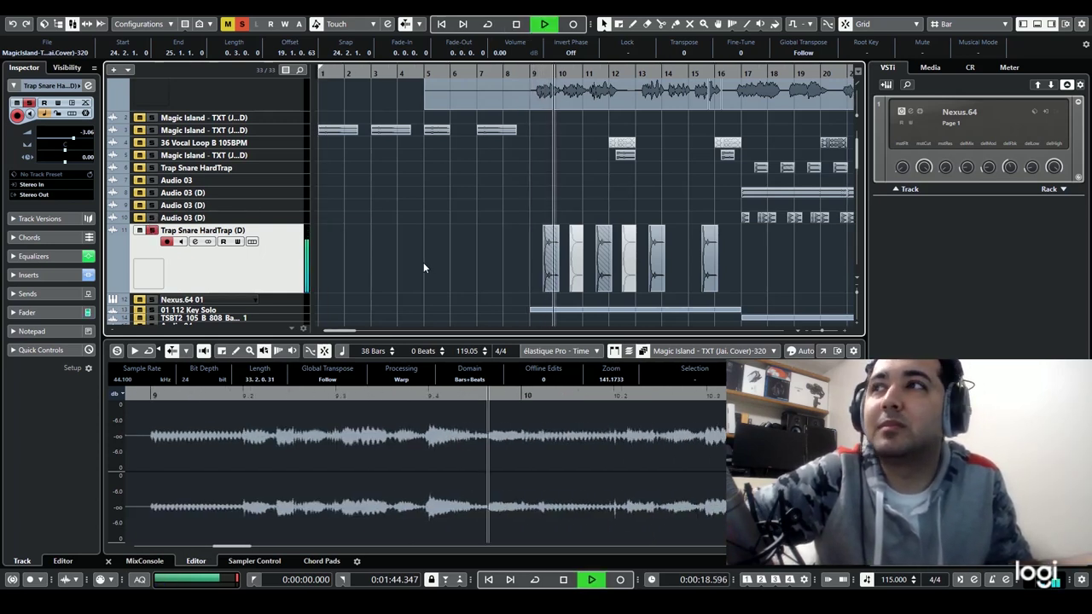
pyautogui.press('space')
pyautogui.scroll(-3, 538, 141)
# Step: Play through the vocal section while scrolling the track list, then stop
pyautogui.scroll(5, 539, 141)
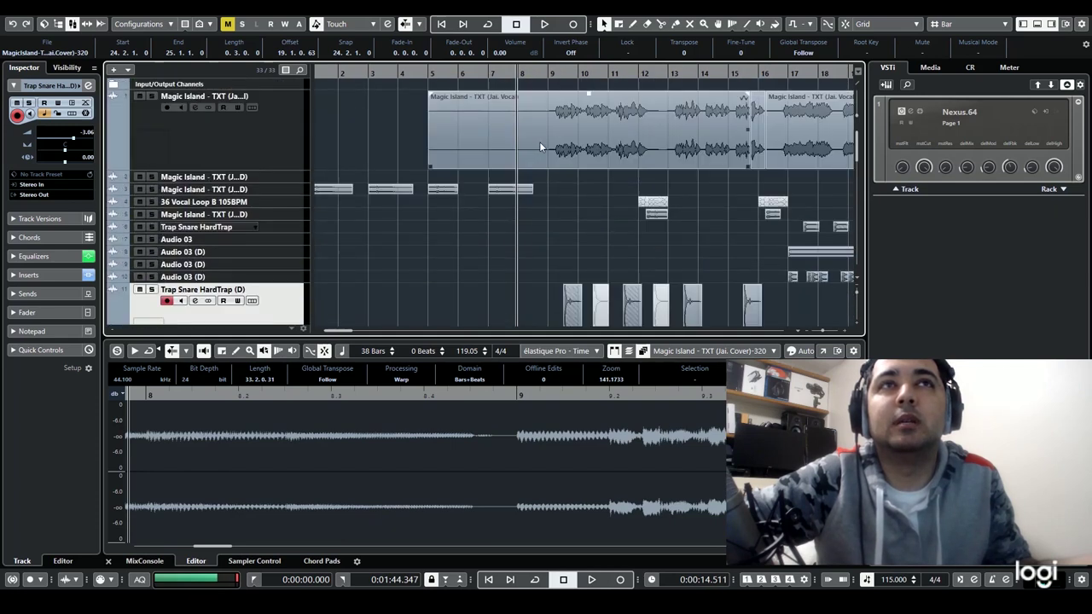
pyautogui.scroll(-6, 538, 143)
pyautogui.press('space')
pyautogui.scroll(5, 545, 155)
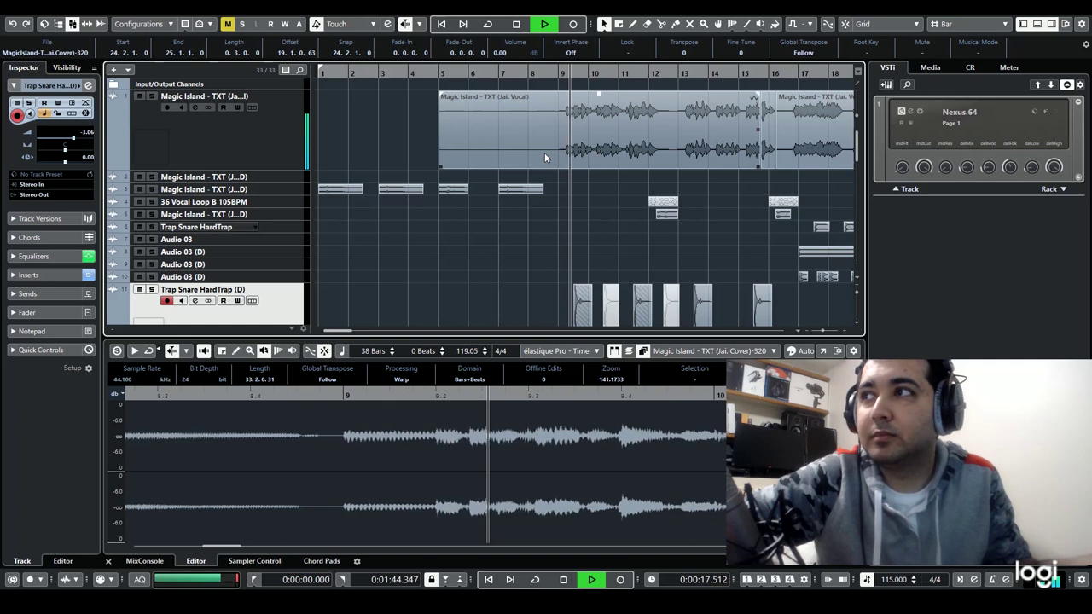
pyautogui.scroll(-5, 544, 152)
pyautogui.scroll(-6, 545, 159)
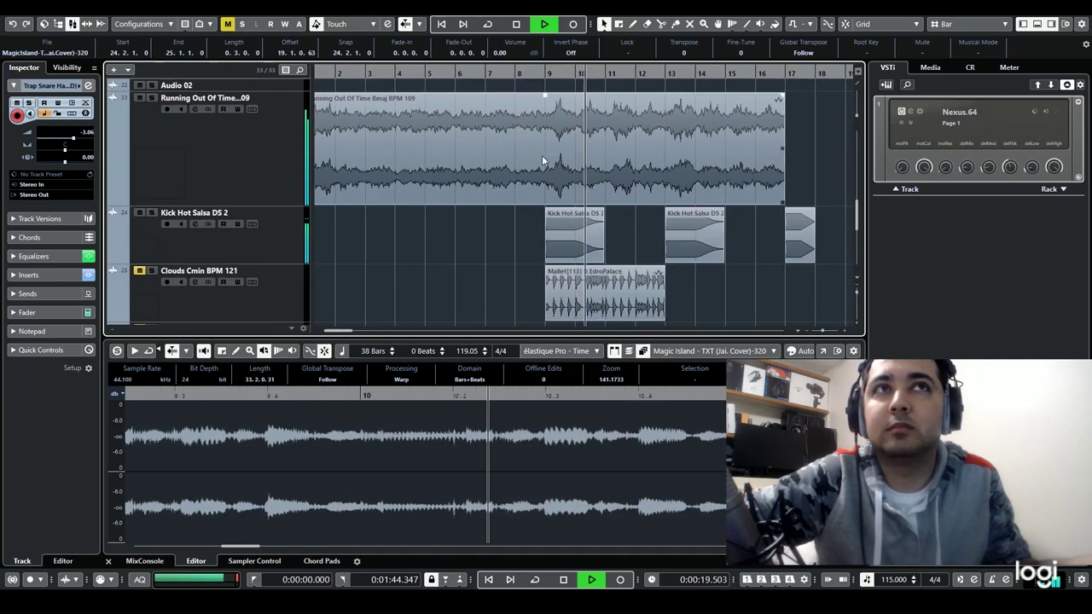
pyautogui.scroll(-4, 735, 288)
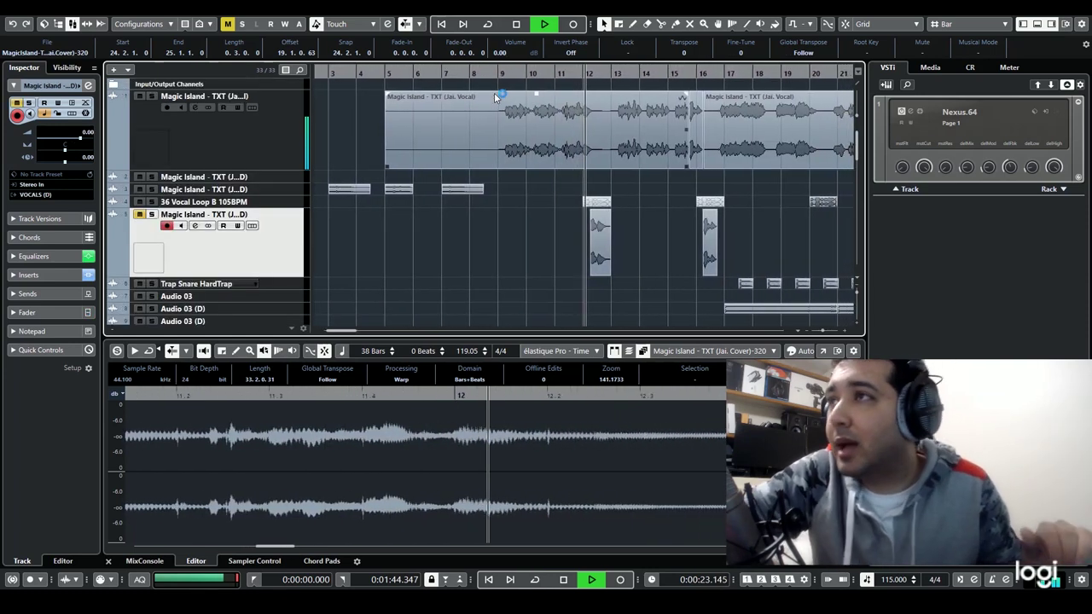
pyautogui.press('space')
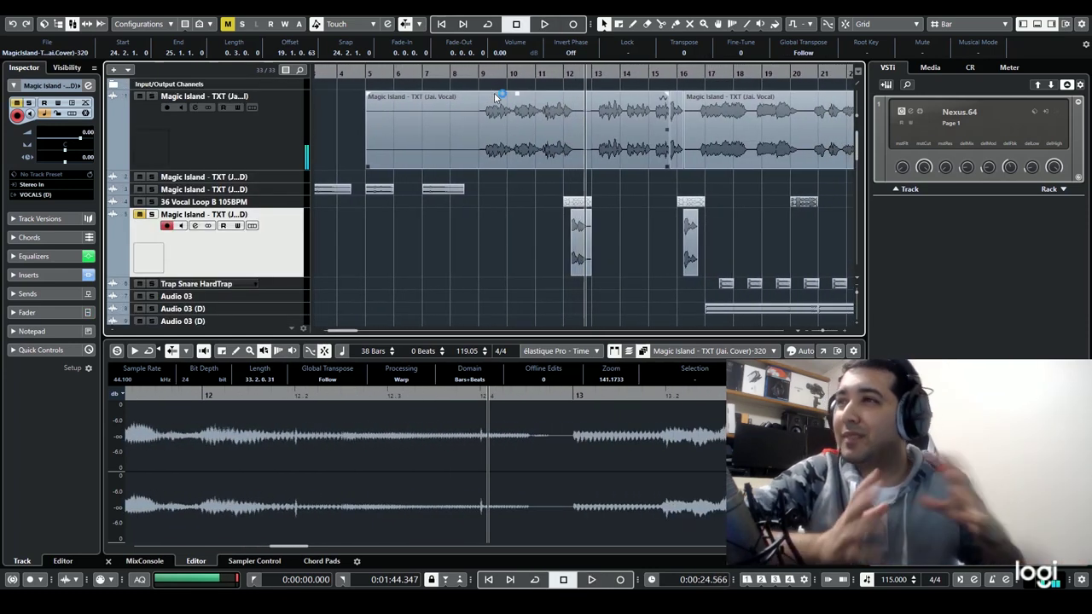
# Step: Replay from about bar 11, then open the Magic Island vocal (D) channel settings
pyautogui.click(543, 71)
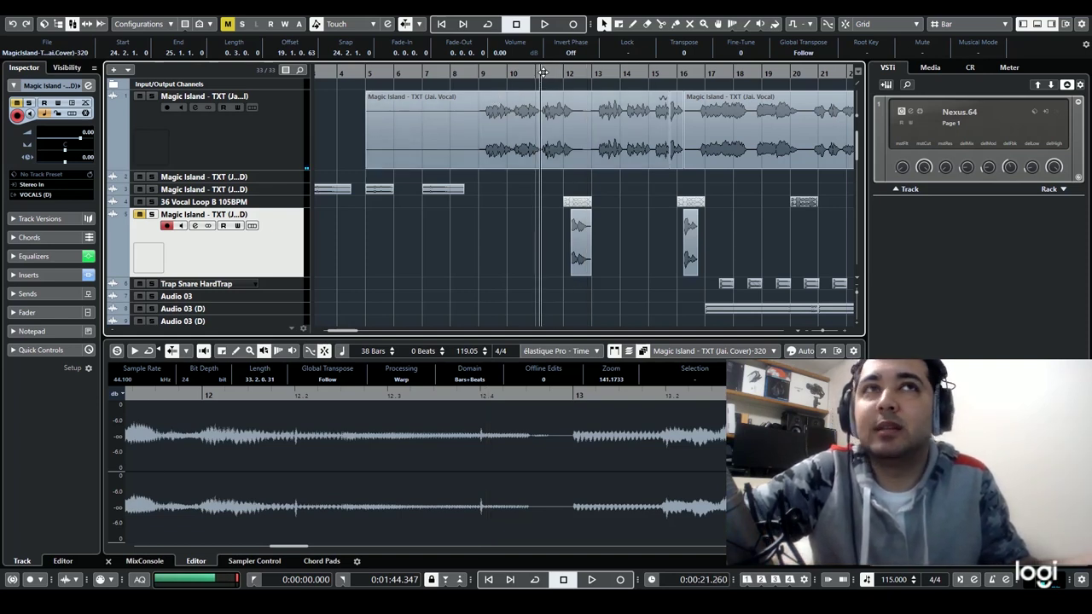
pyautogui.press('space')
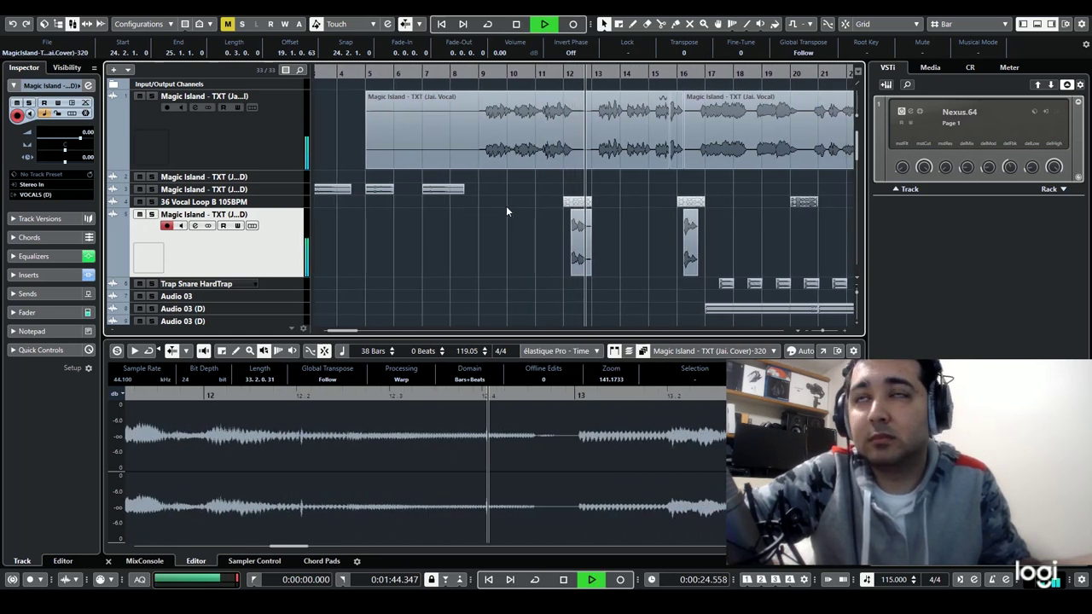
pyautogui.press('space')
pyautogui.press('e')
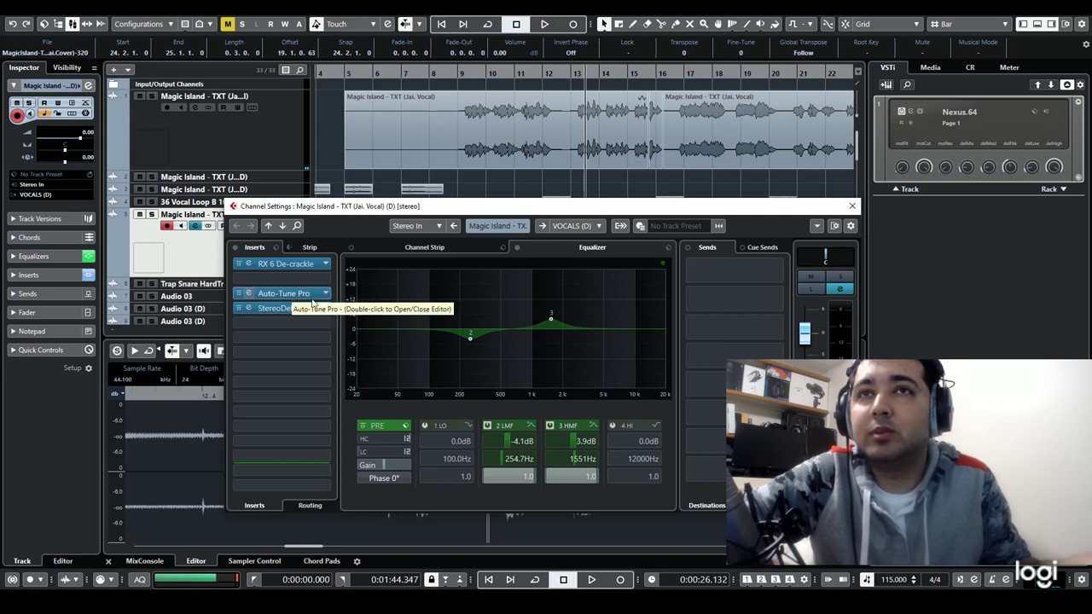
# Step: Review the vocal's Auto-Tune Pro settings, then close the channel settings
pyautogui.click(250, 296)
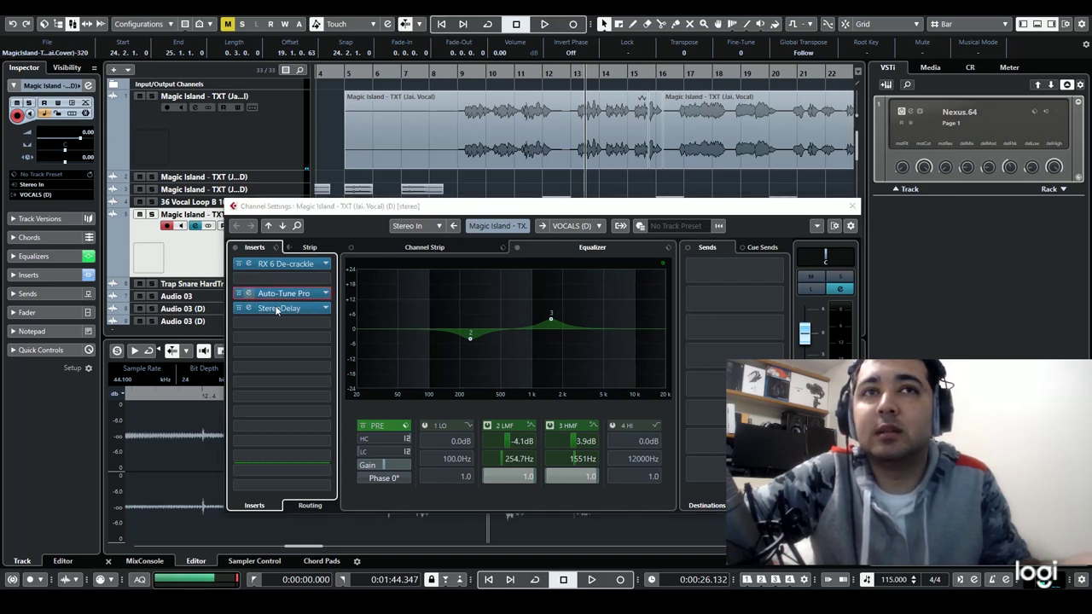
pyautogui.click(276, 310)
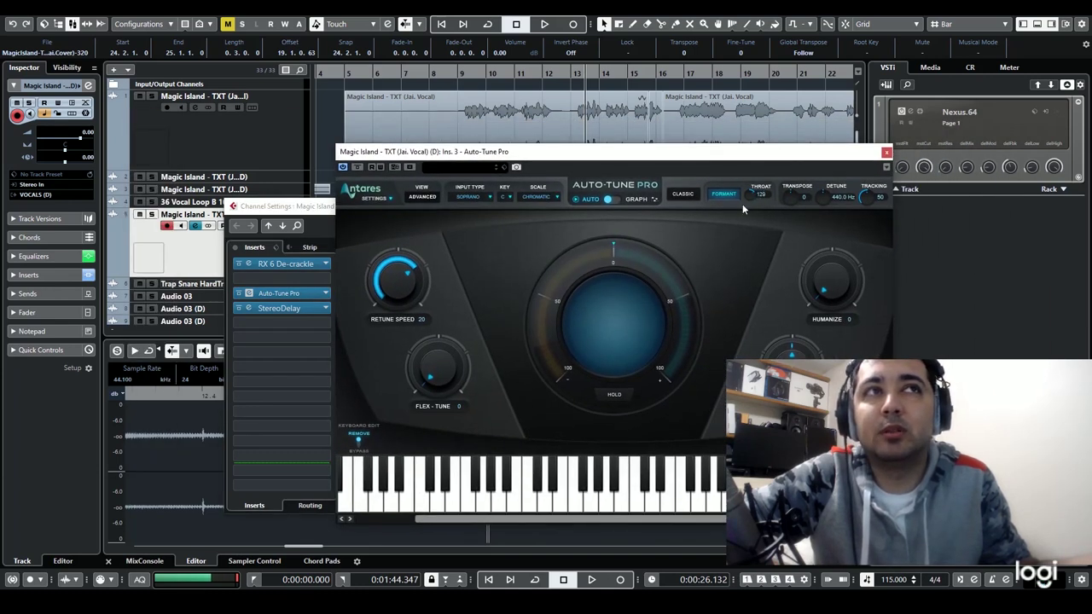
pyautogui.click(887, 152)
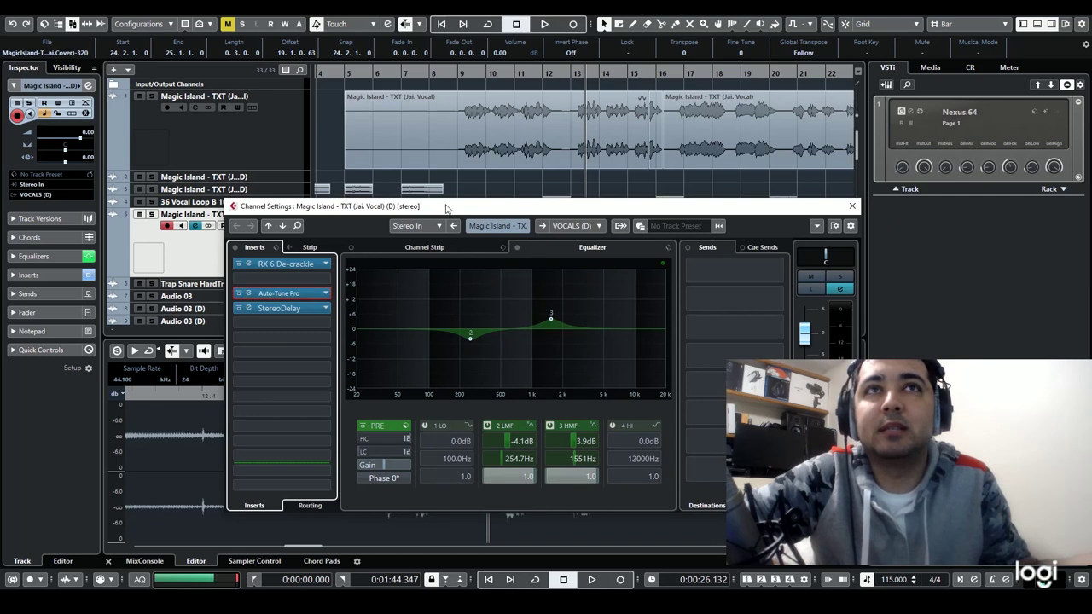
pyautogui.moveTo(445, 208); pyautogui.dragTo(657, 301)
pyautogui.click(553, 77)
# Step: Solo the Magic Island vocal (D) track, audition it from bar 12, then unsolo it
pyautogui.click(538, 75)
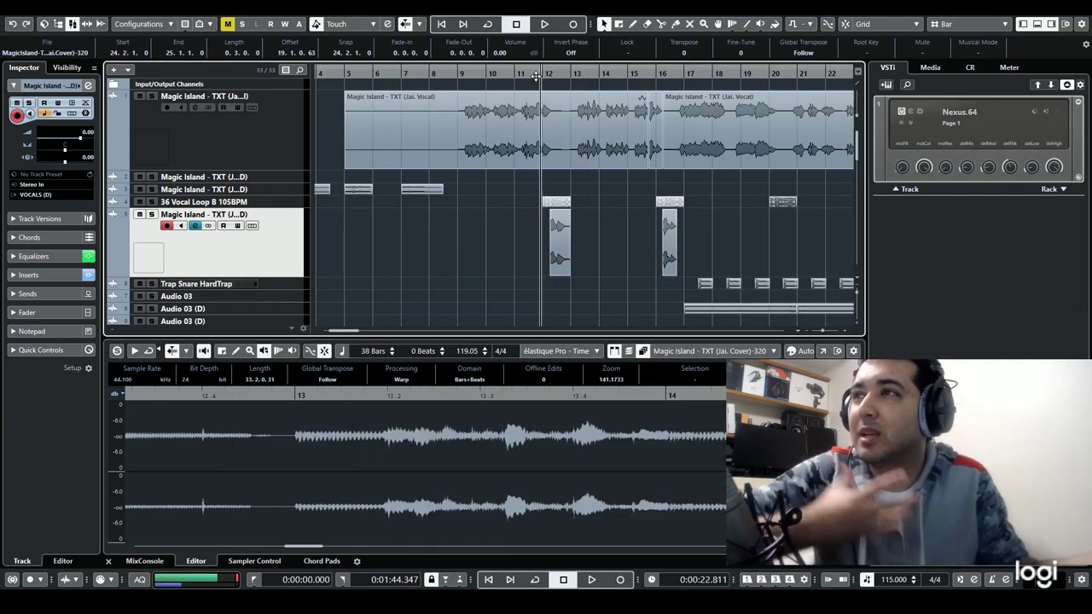
pyautogui.click(152, 214)
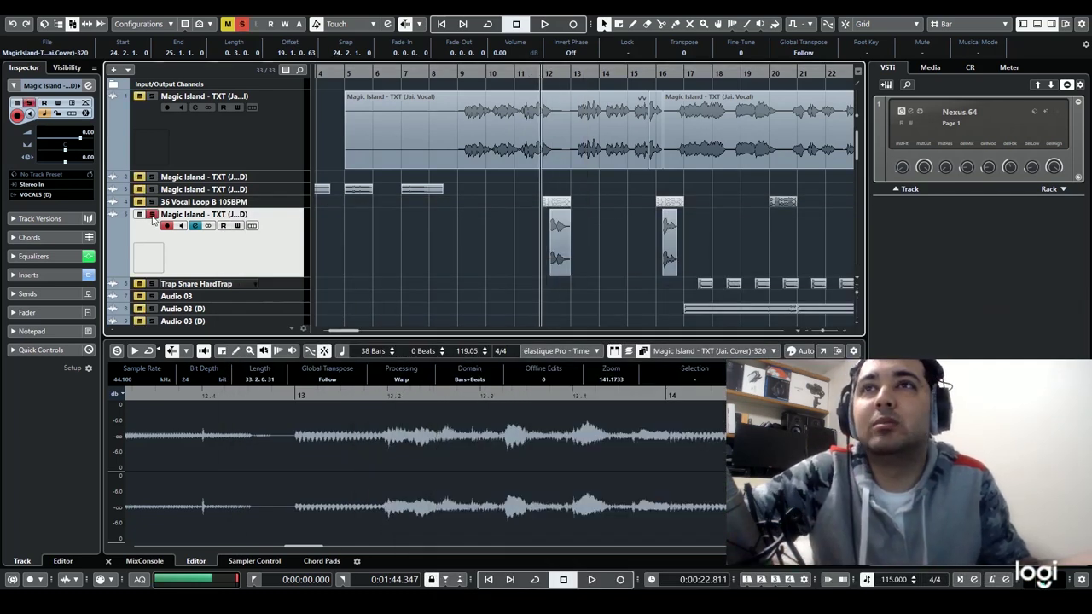
pyautogui.press('space')
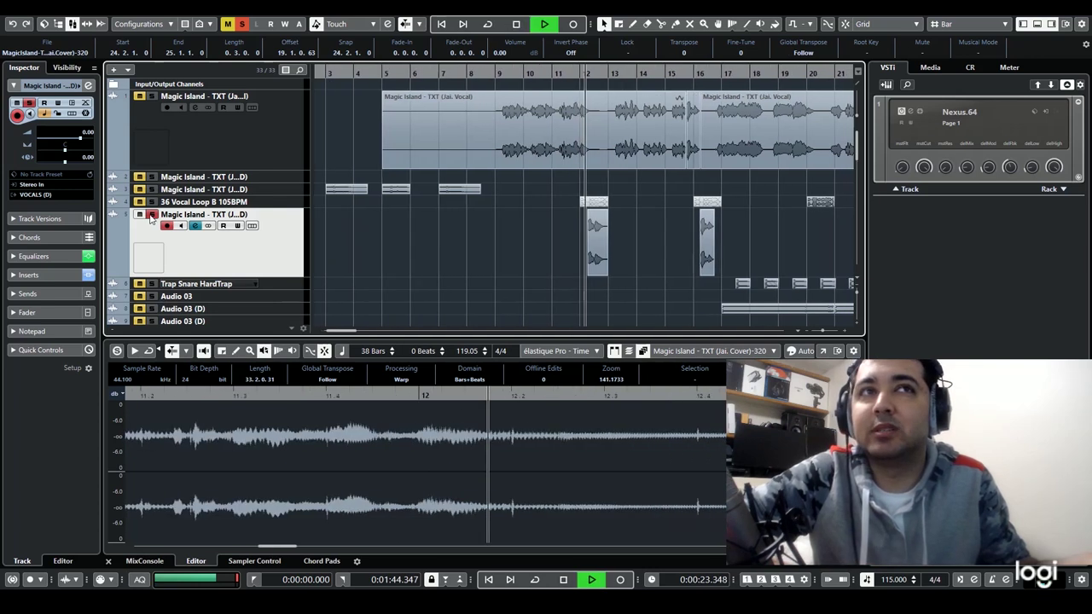
pyautogui.press('space')
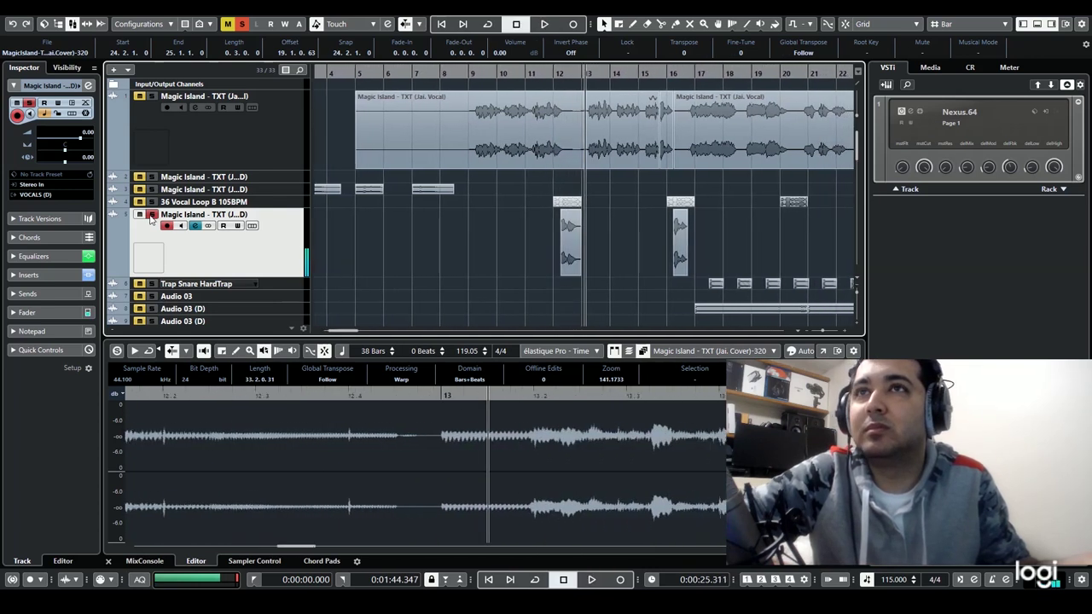
pyautogui.click(151, 214)
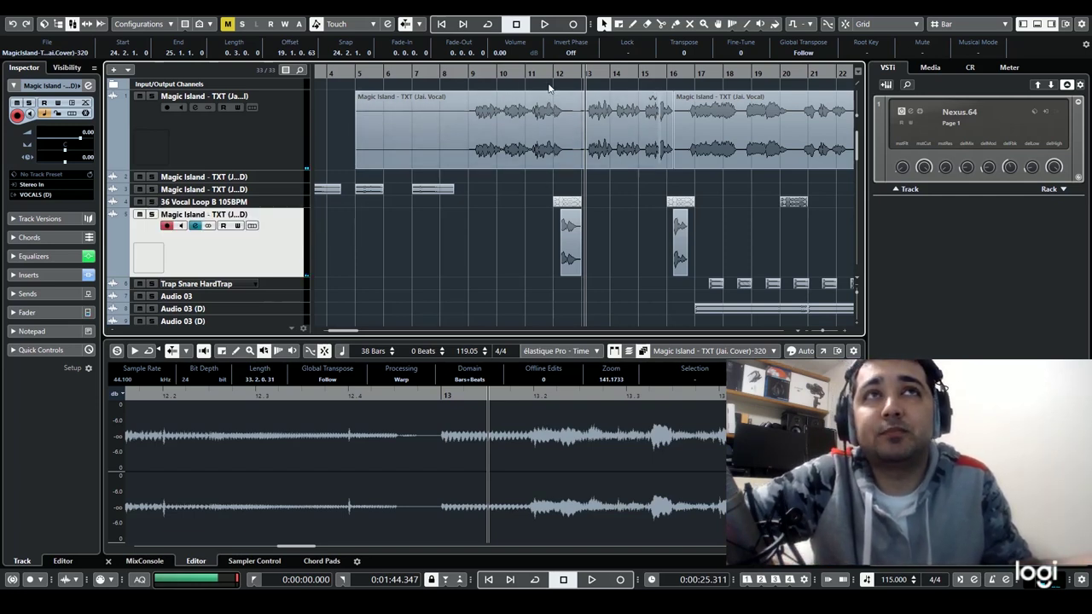
pyautogui.moveTo(550, 72); pyautogui.dragTo(548, 75)
pyautogui.click(195, 226)
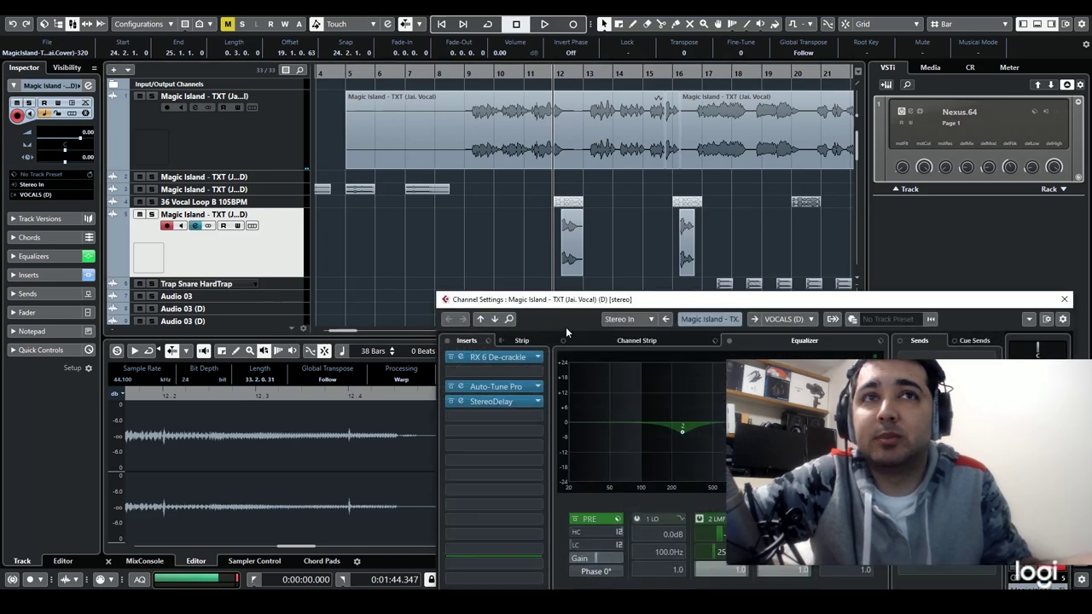
pyautogui.moveTo(587, 300); pyautogui.dragTo(580, 210)
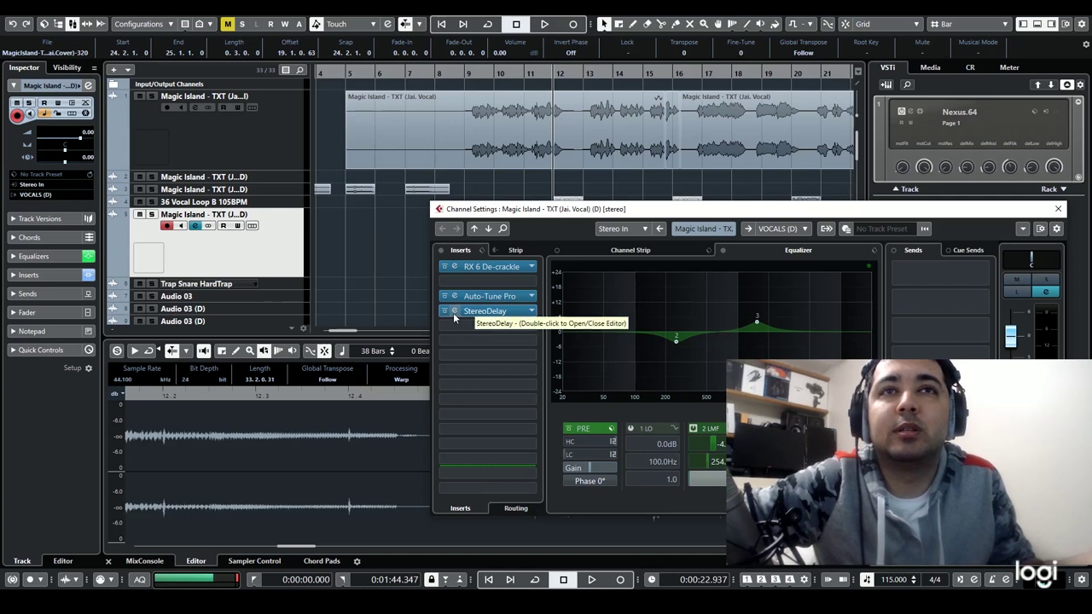
pyautogui.doubleClick(485, 311)
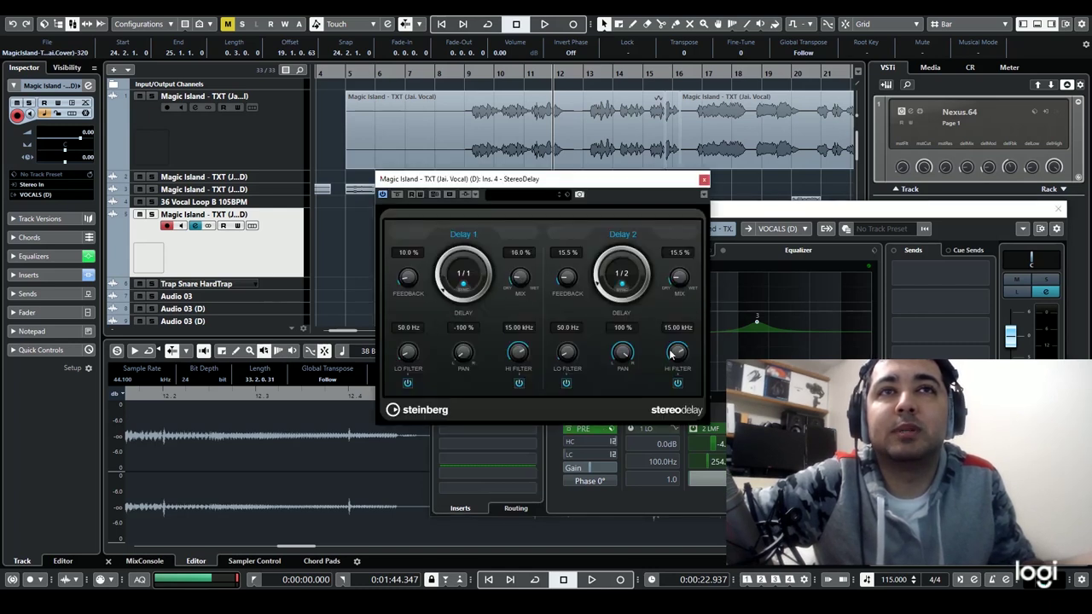
pyautogui.click(705, 180)
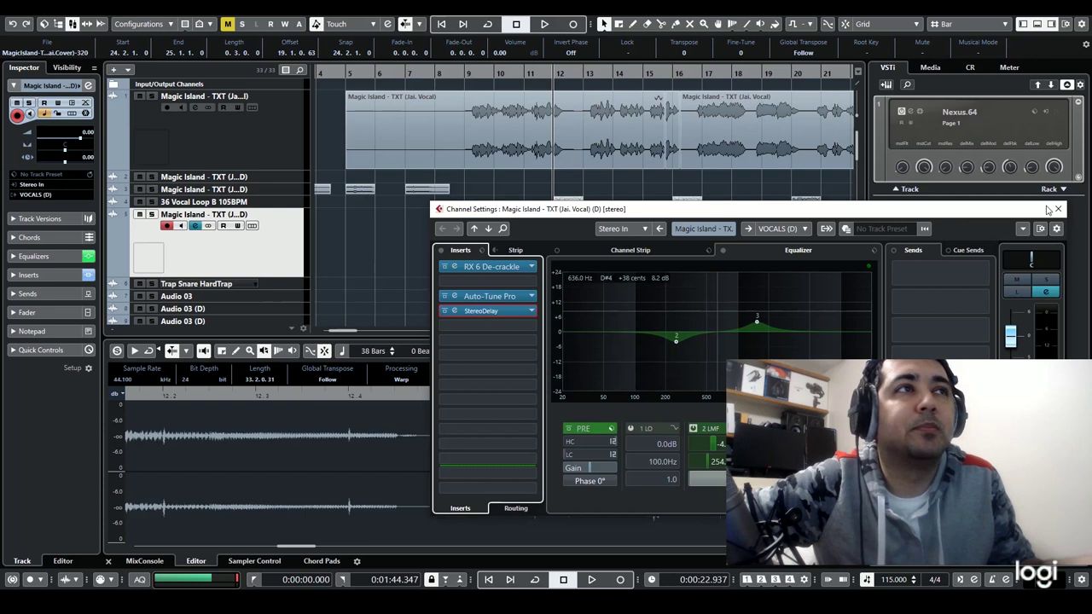
pyautogui.click(1057, 208)
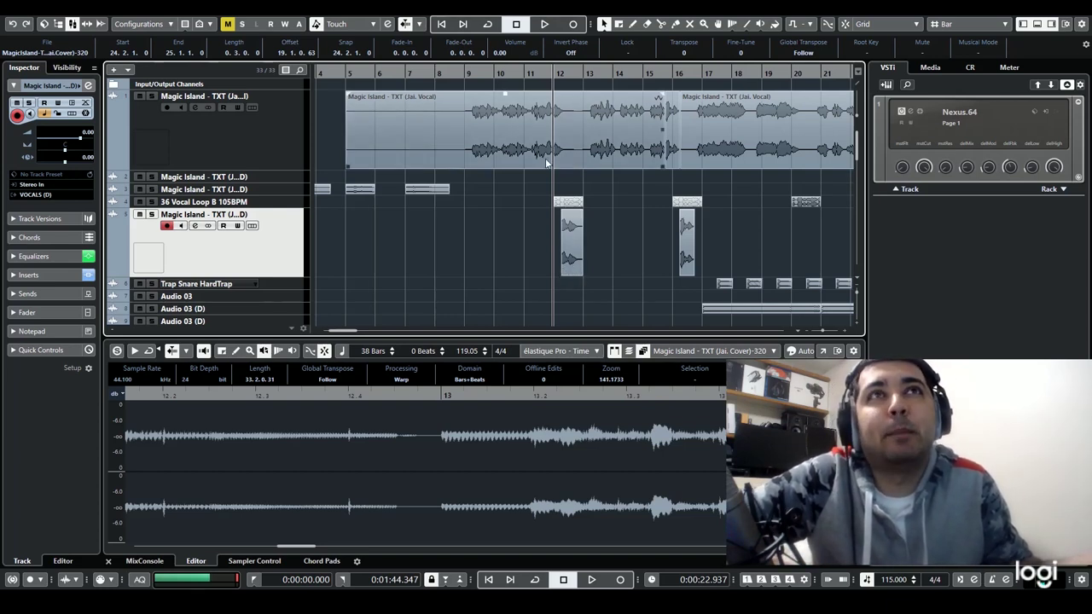
# Step: Briefly play from around bar 12, then move the playhead to about bar 15
pyautogui.press('s')
pyautogui.press('space')
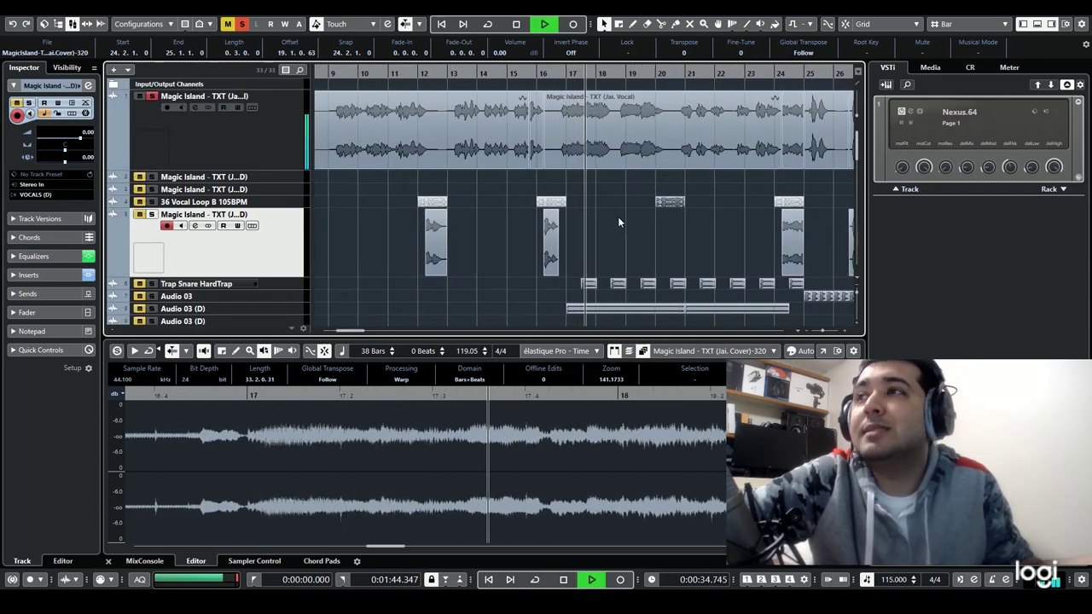
pyautogui.press('space')
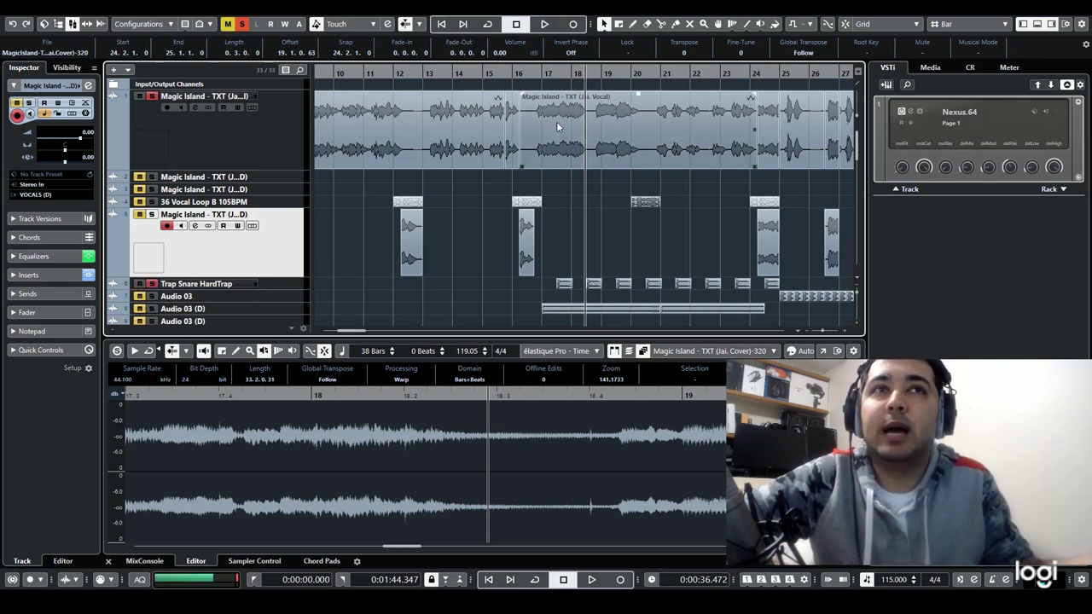
pyautogui.click(539, 72)
pyautogui.scroll(-3, 556, 162)
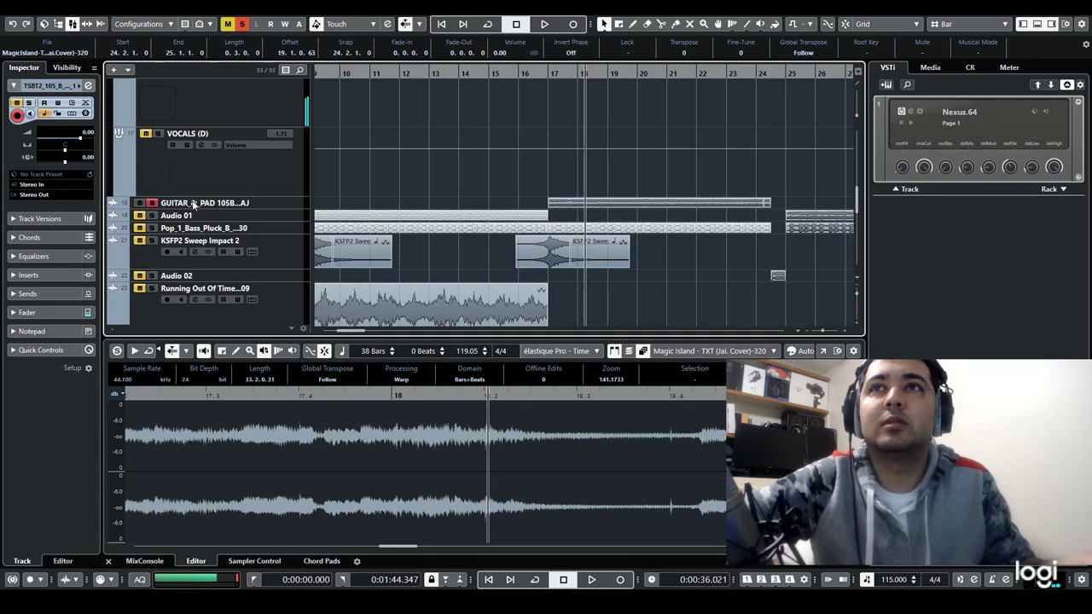
pyautogui.click(512, 73)
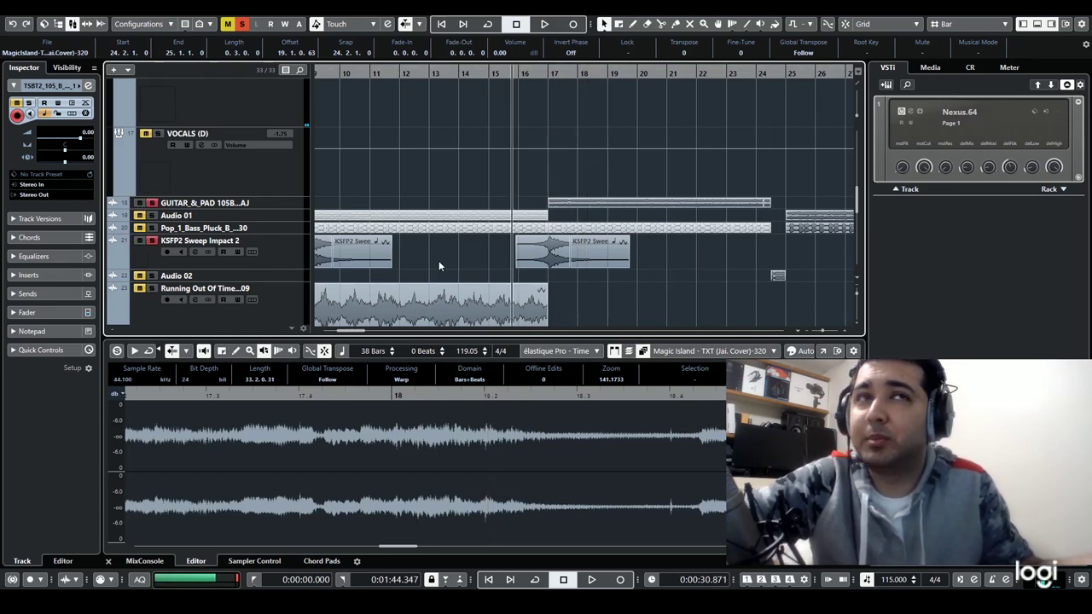
# Step: Select the KSFP2 Sweep Impact 2 event and play the full arrangement through to bar 20
pyautogui.click(549, 258)
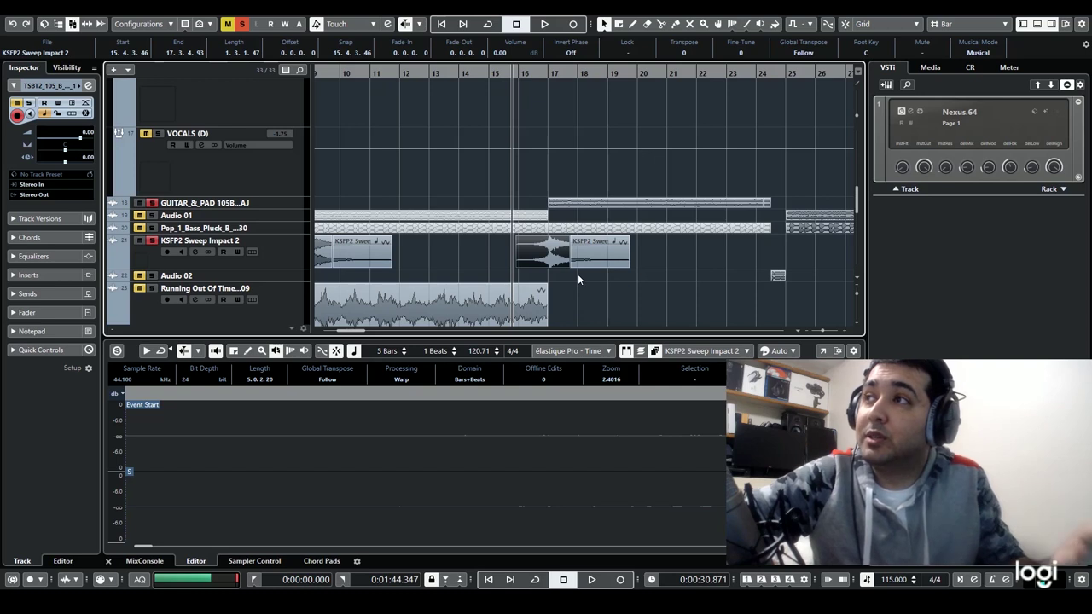
pyautogui.scroll(-3, 541, 250)
pyautogui.scroll(-3, 542, 249)
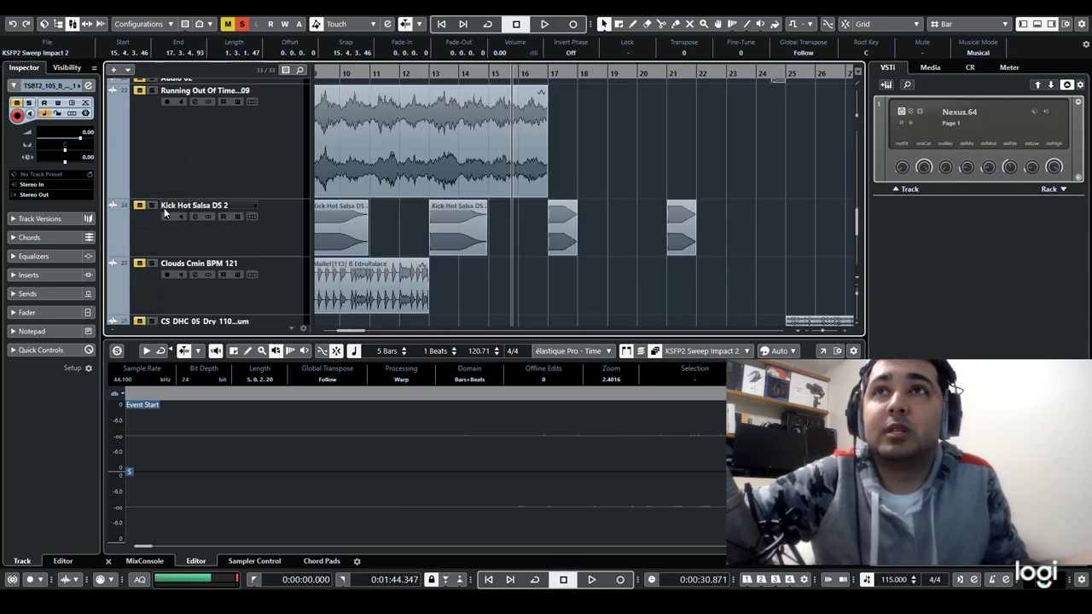
pyautogui.press('space')
pyautogui.scroll(4, 556, 217)
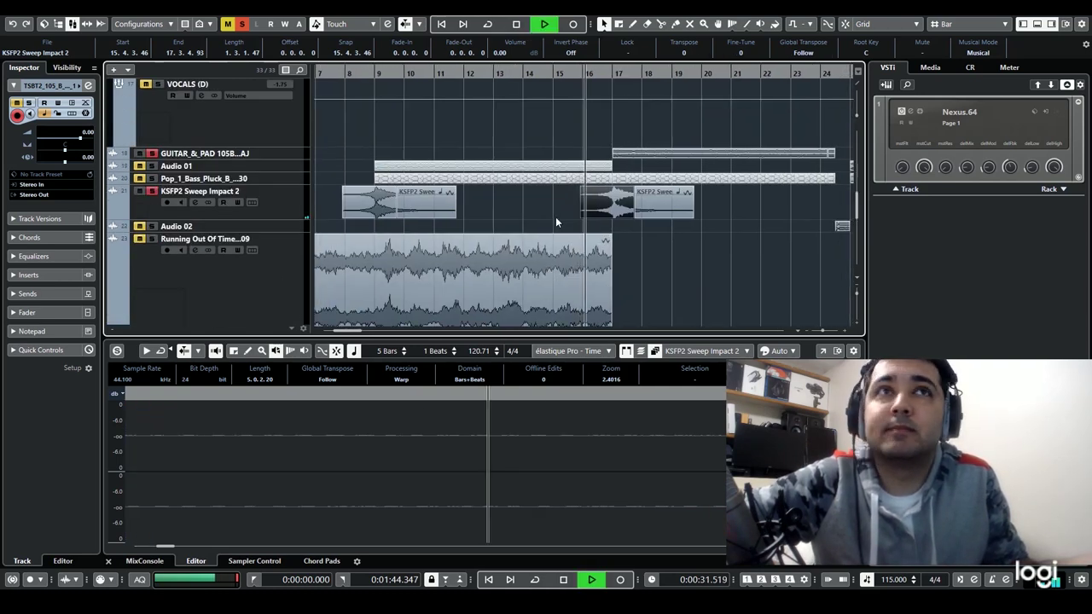
pyautogui.scroll(-3, 556, 216)
pyautogui.scroll(-4, 553, 224)
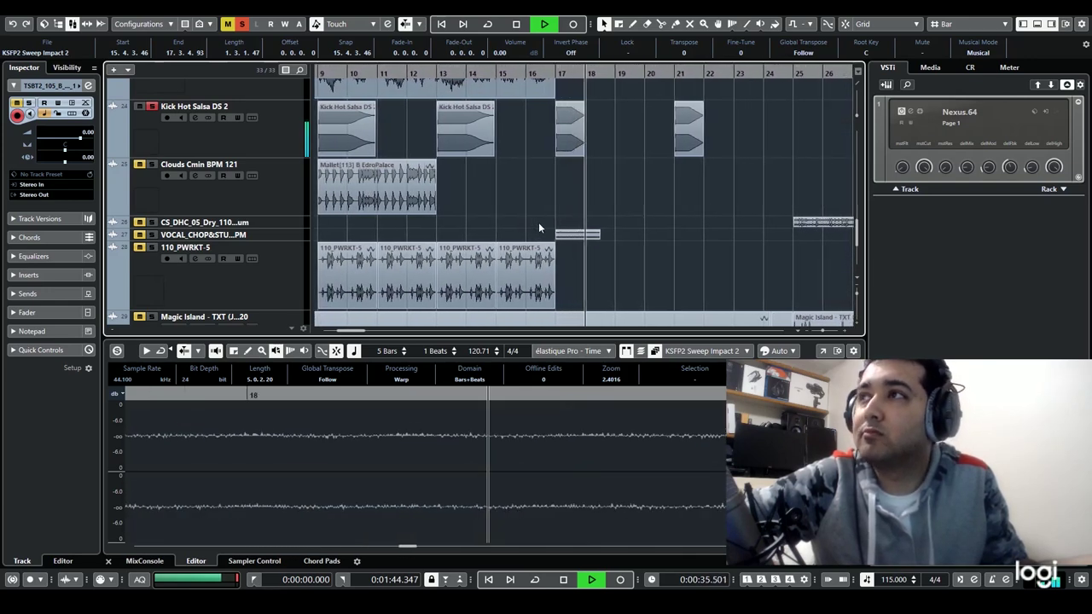
pyautogui.scroll(10, 534, 224)
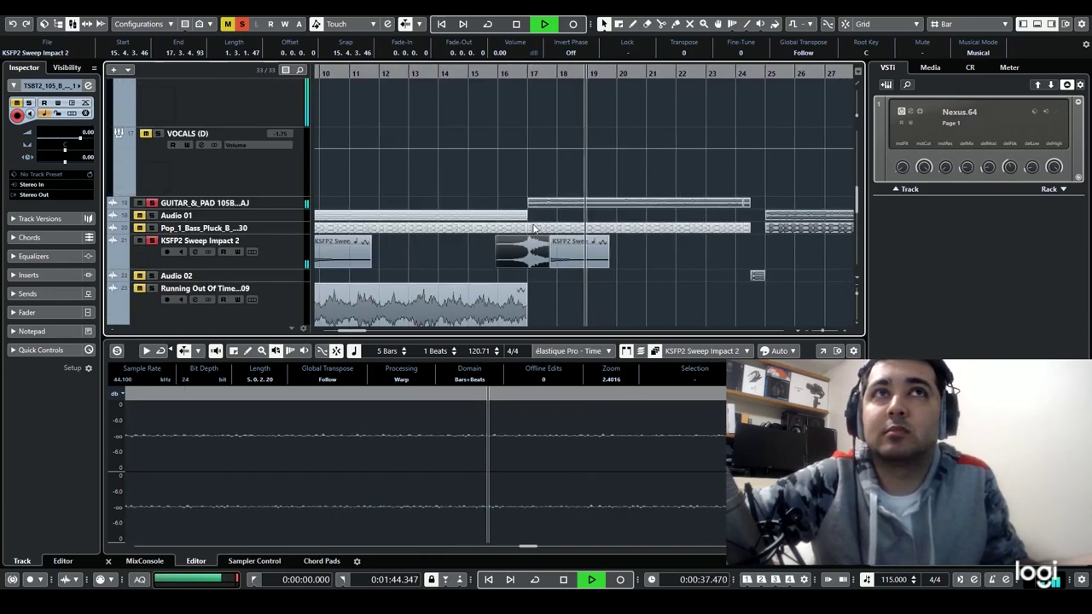
pyautogui.scroll(4, 533, 224)
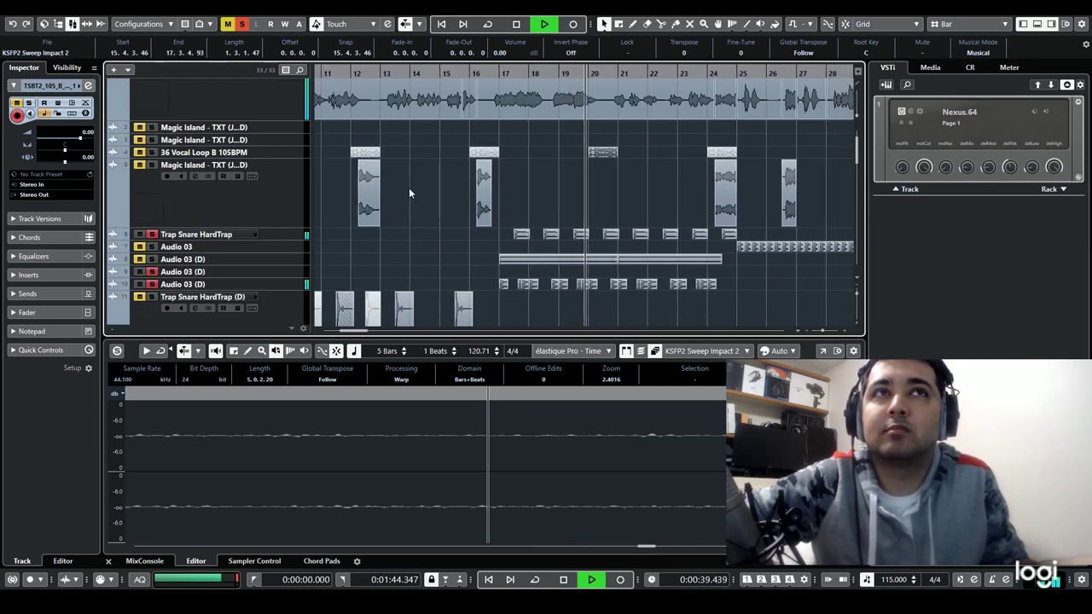
# Step: Replay the last bar, then move the playhead about two bars earlier
pyautogui.press('space')
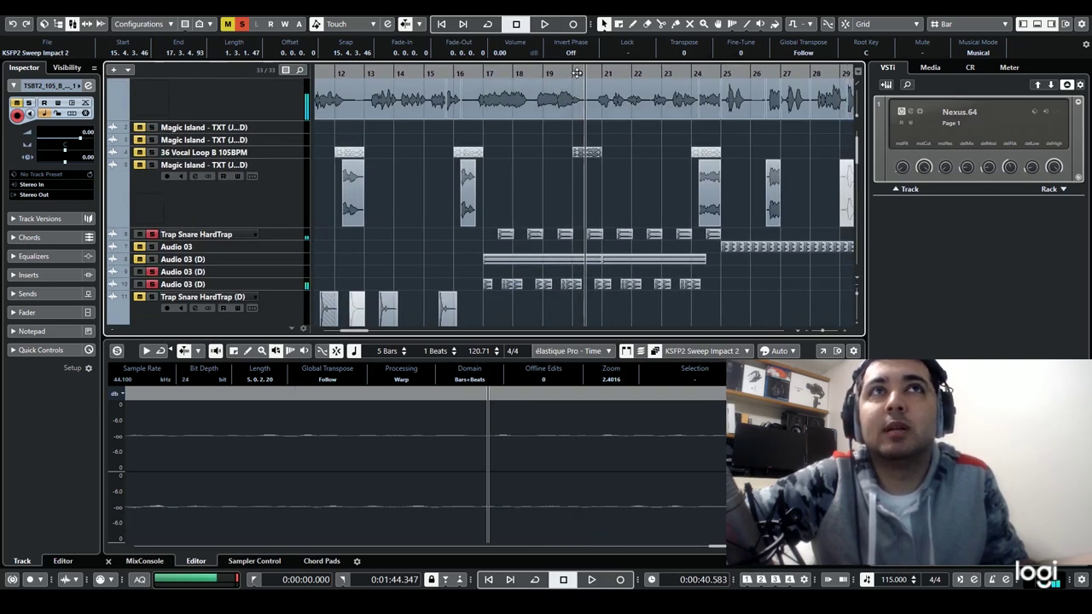
pyautogui.moveTo(577, 73); pyautogui.dragTo(555, 75)
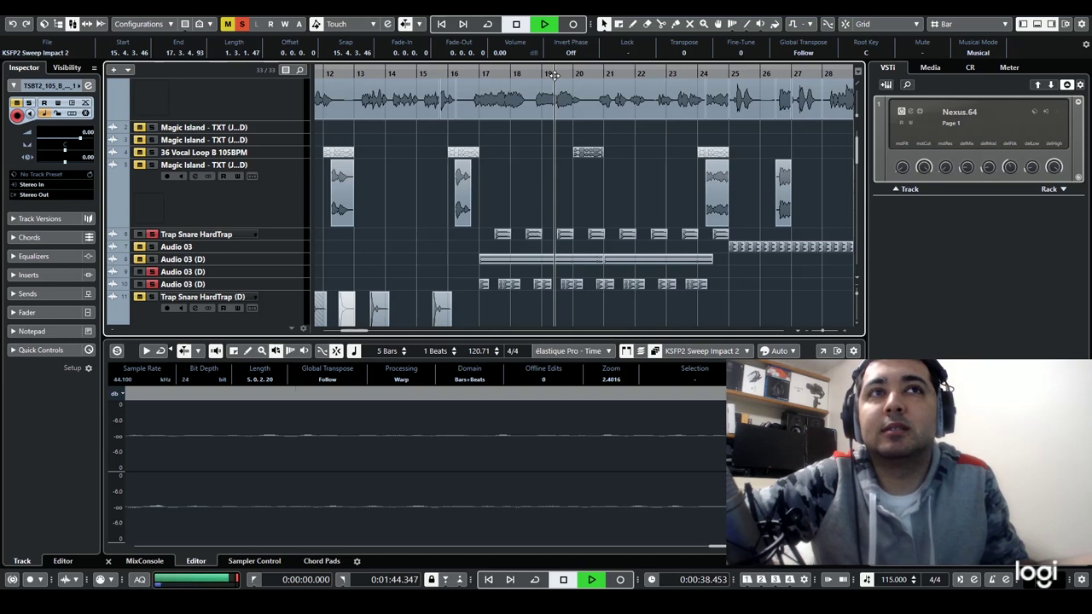
pyautogui.press('space')
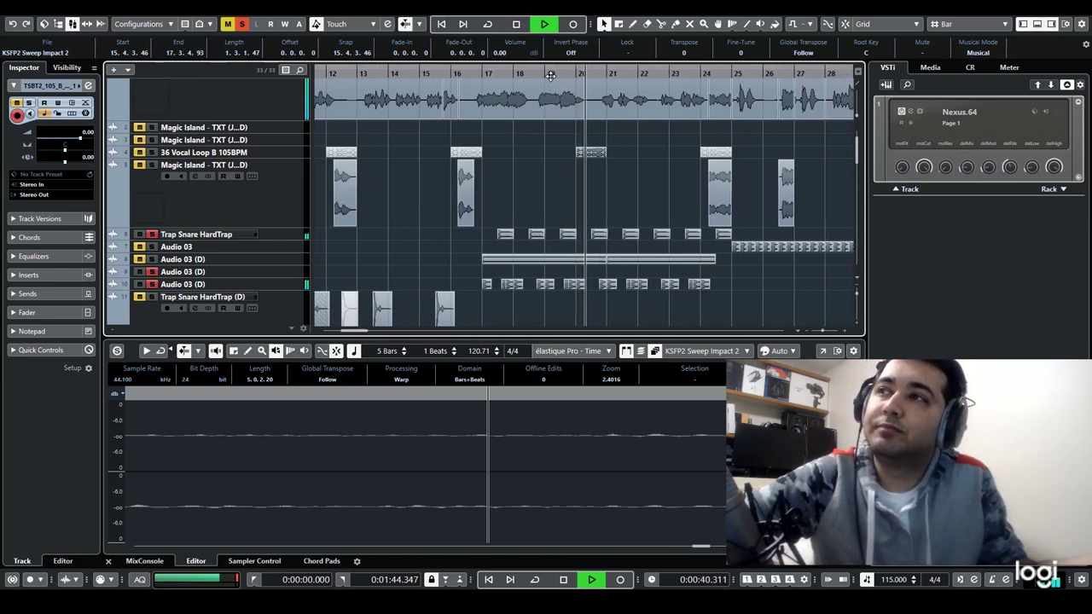
pyautogui.press('space')
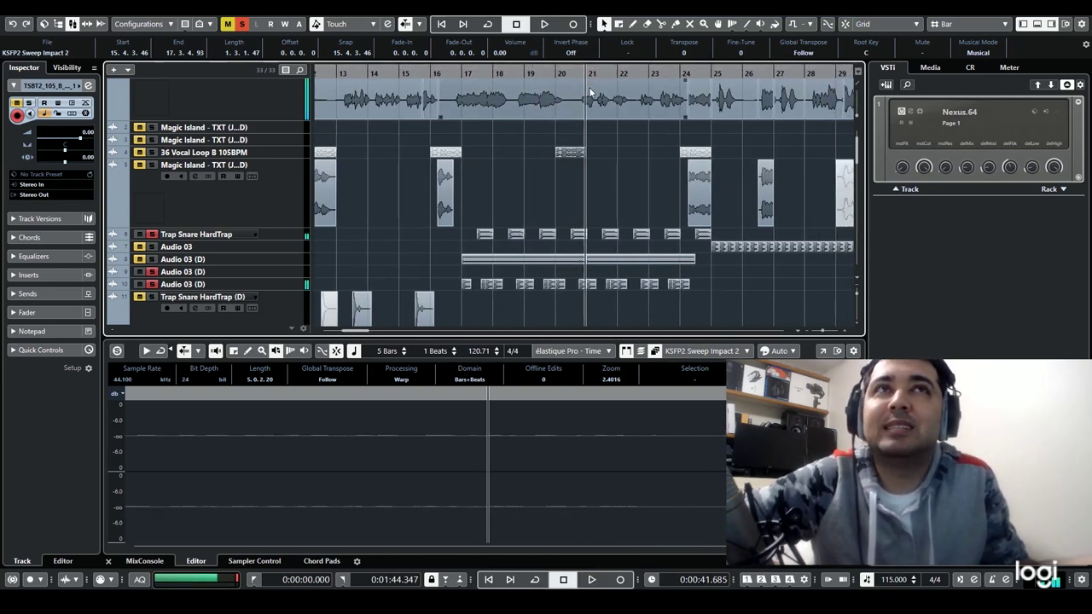
pyautogui.moveTo(568, 74); pyautogui.dragTo(530, 76)
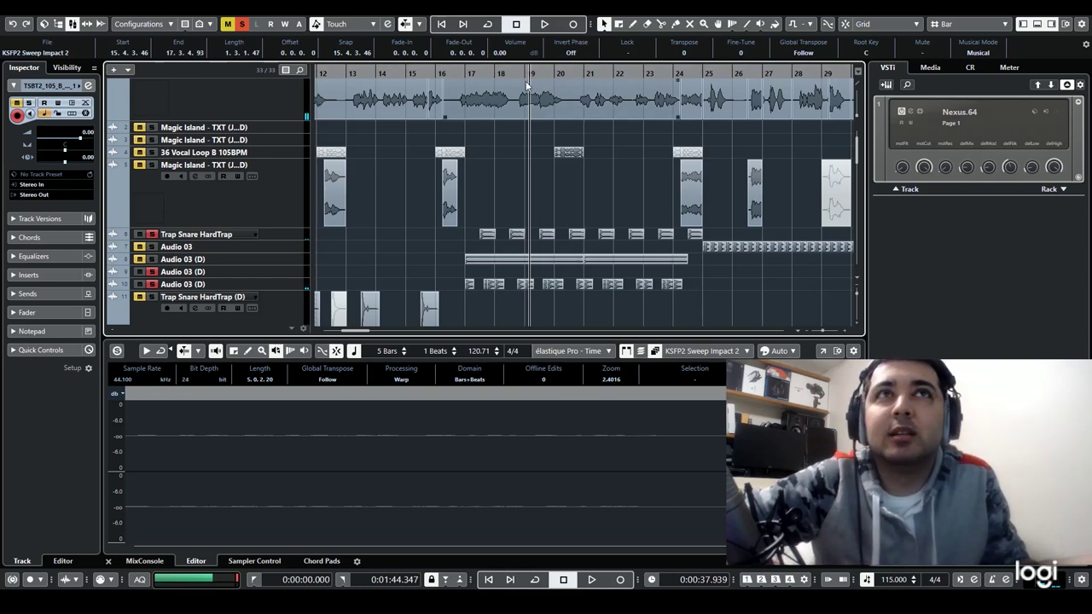
pyautogui.click(525, 75)
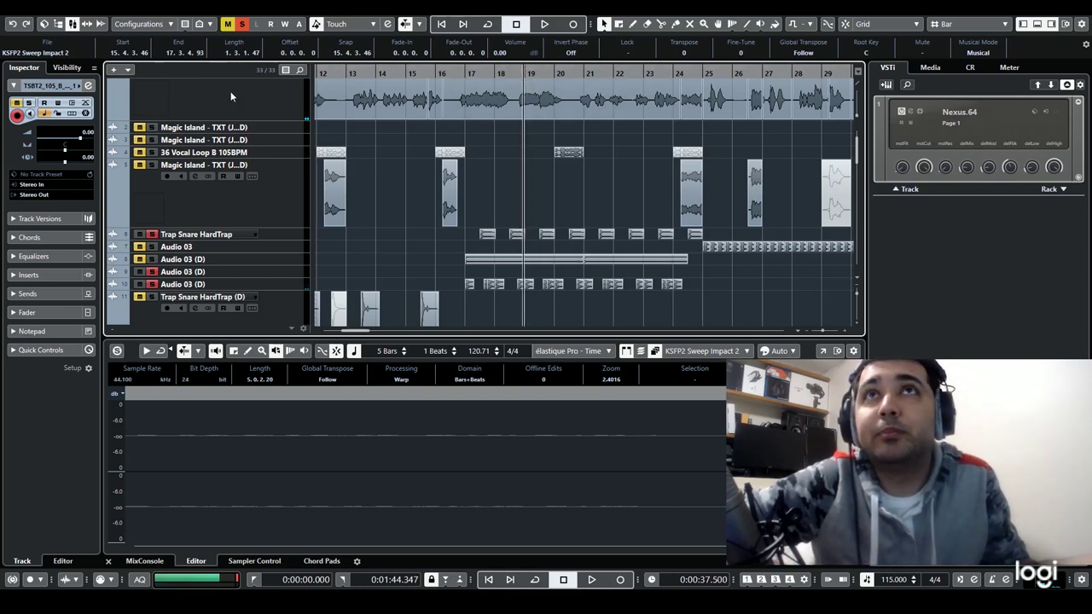
# Step: Clear all solos, solo and enlarge 36 Vocal Loop B 105BPM, and play it from near bar 20
pyautogui.click(241, 24)
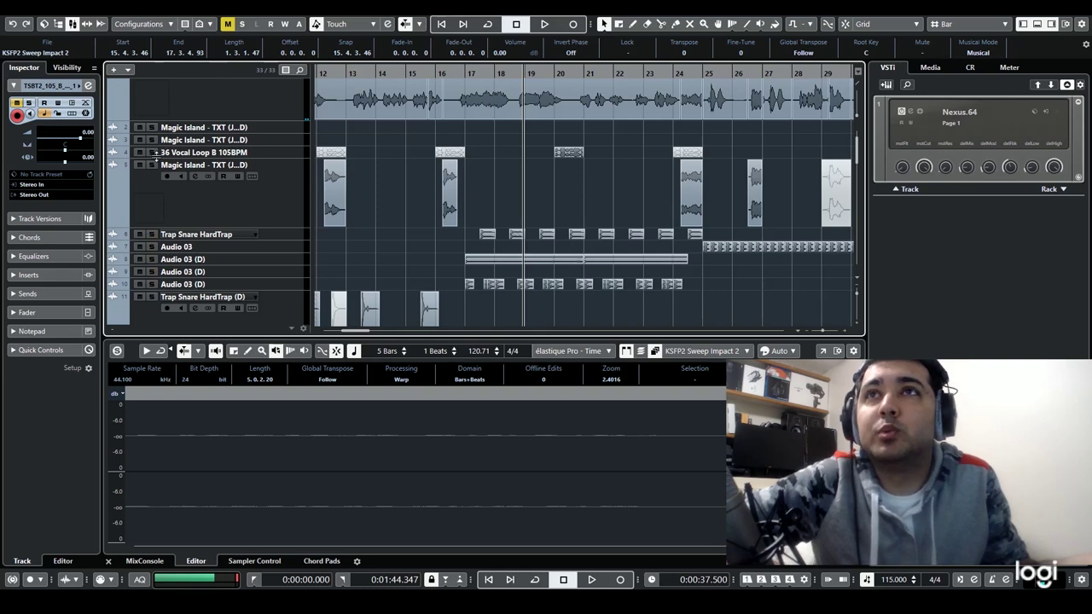
pyautogui.click(153, 152)
pyautogui.moveTo(265, 156); pyautogui.dragTo(266, 204)
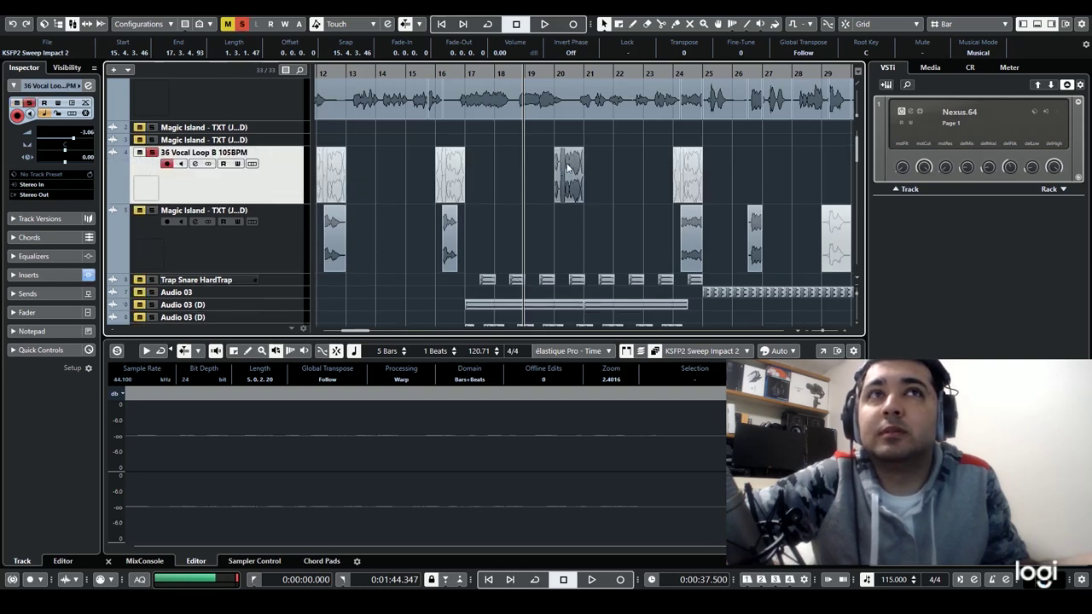
pyautogui.click(546, 75)
pyautogui.press('space')
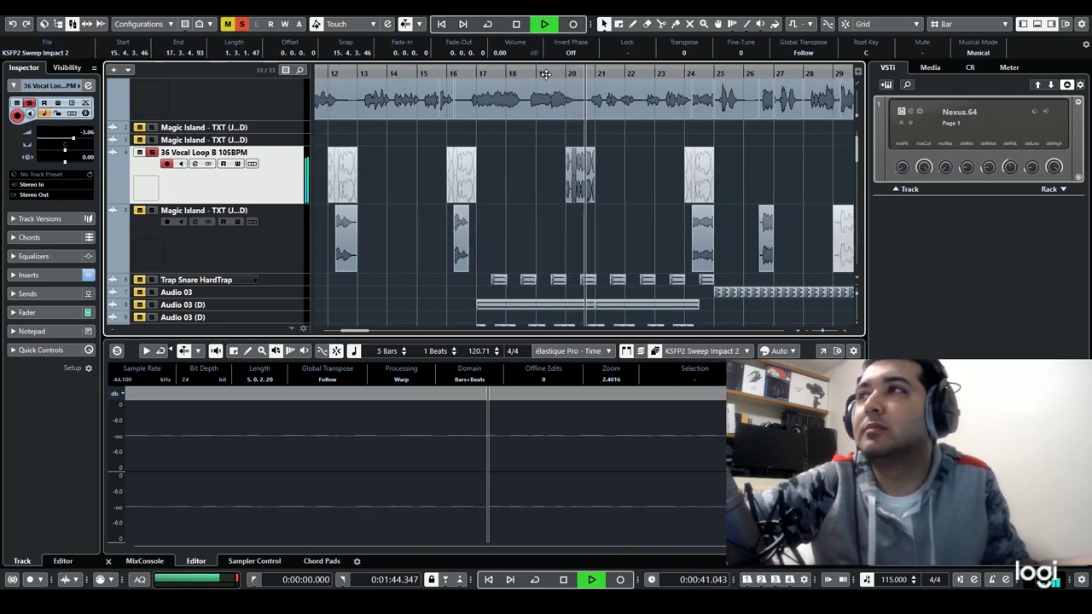
pyautogui.press('space')
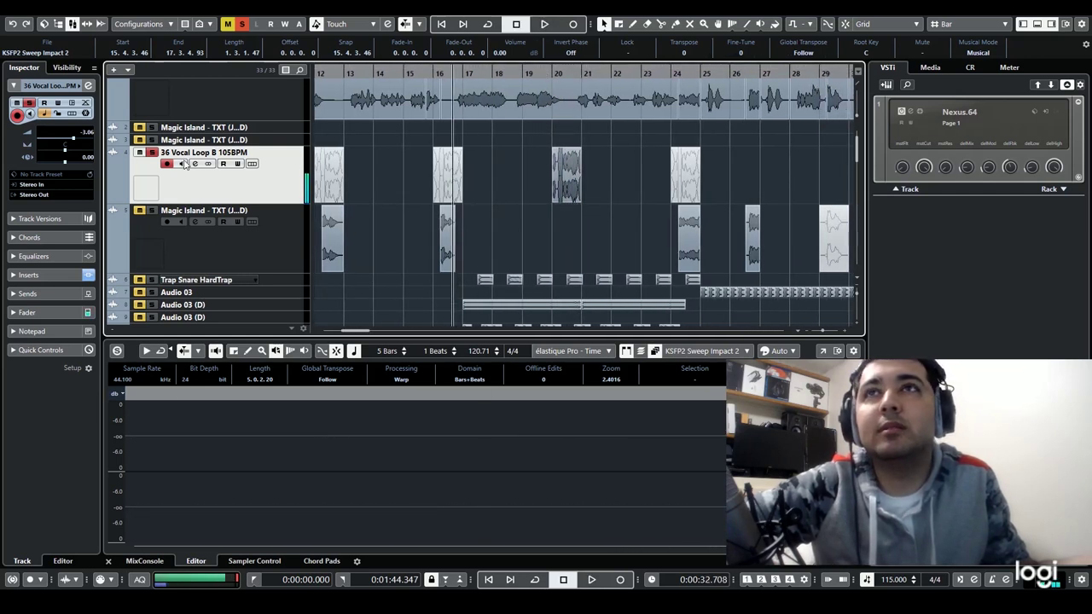
# Step: Unsolo the 36 Vocal Loop track and replay the passage with the full mix
pyautogui.click(151, 154)
pyautogui.press('space')
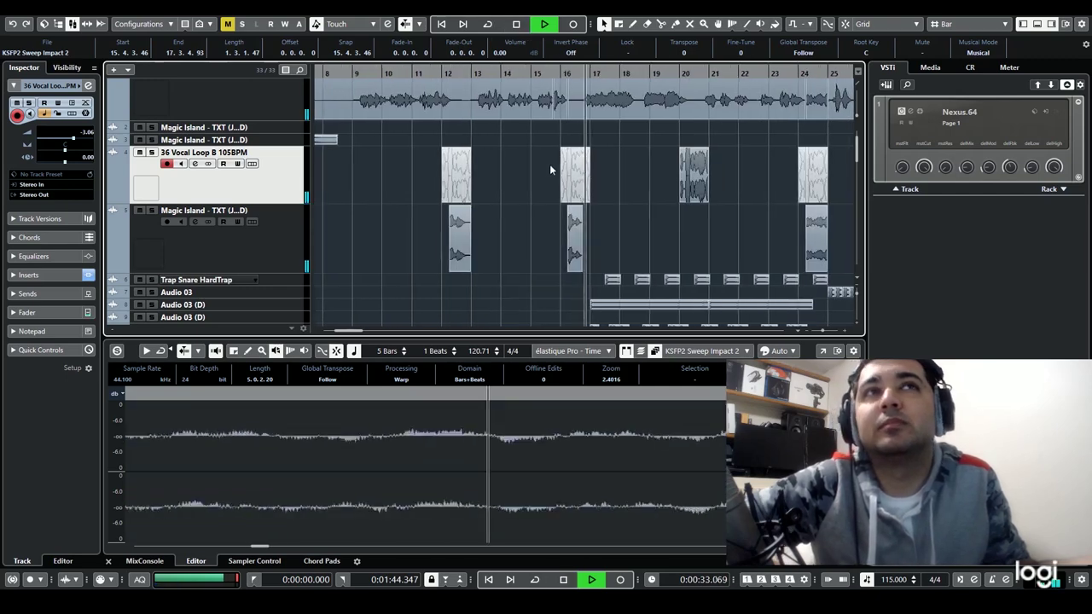
pyautogui.scroll(-2, 623, 180)
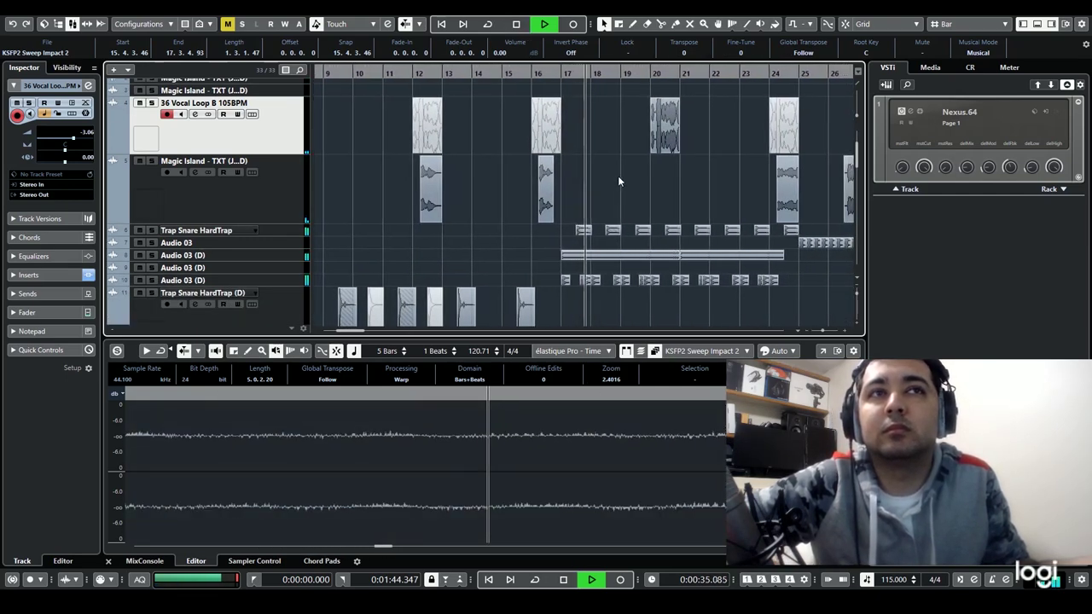
pyautogui.scroll(-6, 615, 175)
pyautogui.scroll(6, 613, 178)
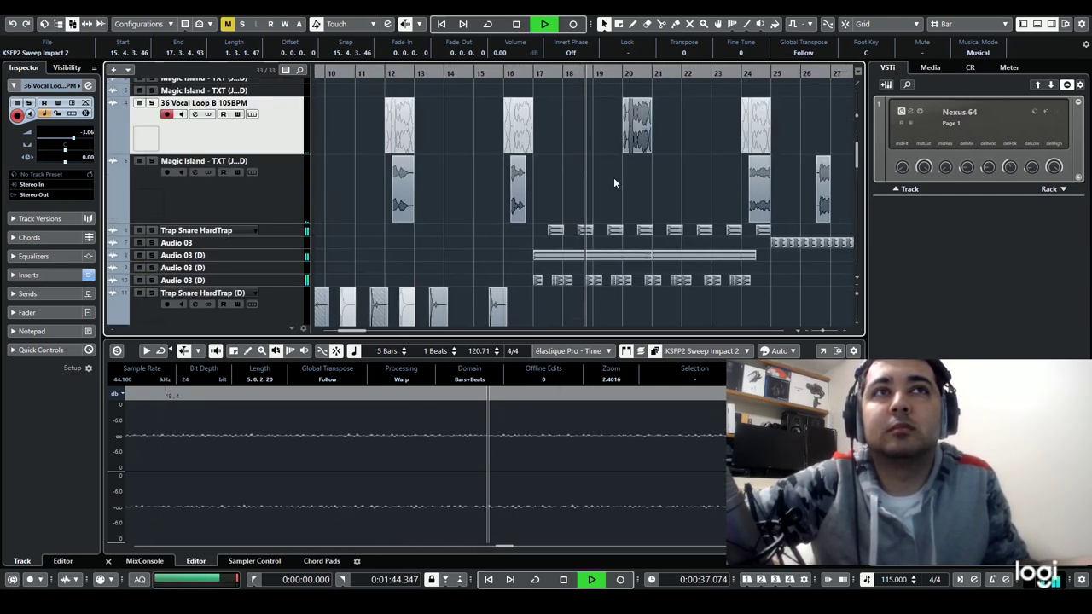
pyautogui.scroll(2, 611, 176)
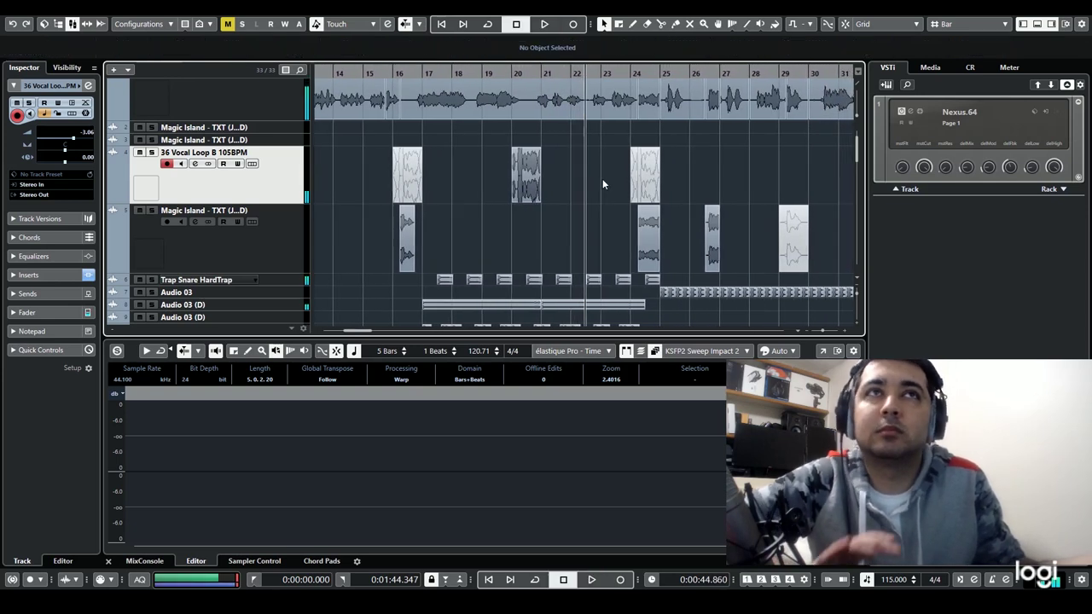
pyautogui.press('space')
# Step: Play back the soloed main Magic Island vocal and stop it
pyautogui.click(584, 69)
pyautogui.scroll(1, 552, 159)
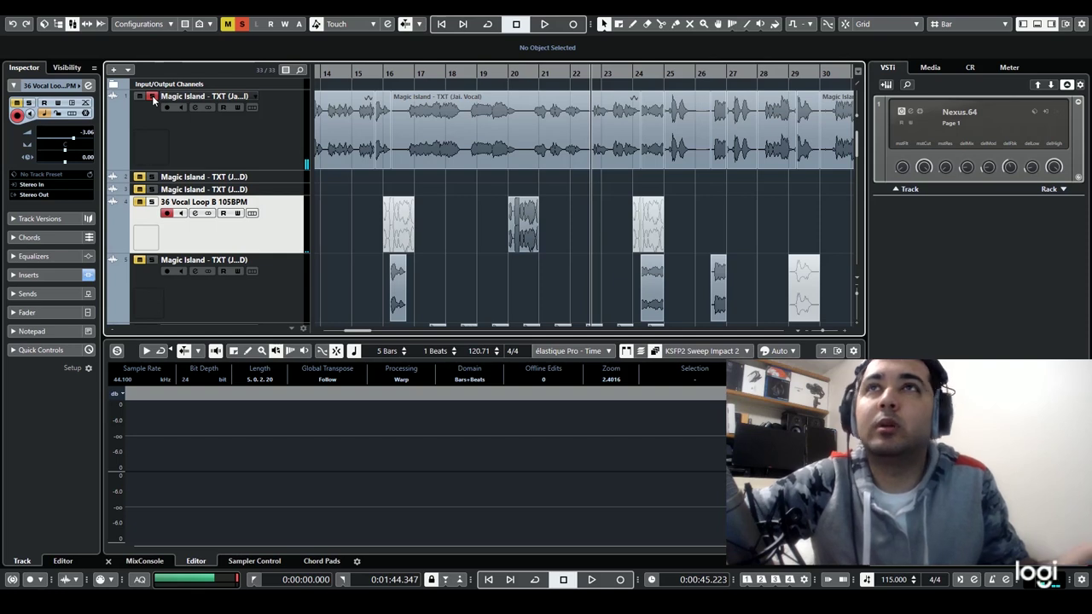
pyautogui.press('space')
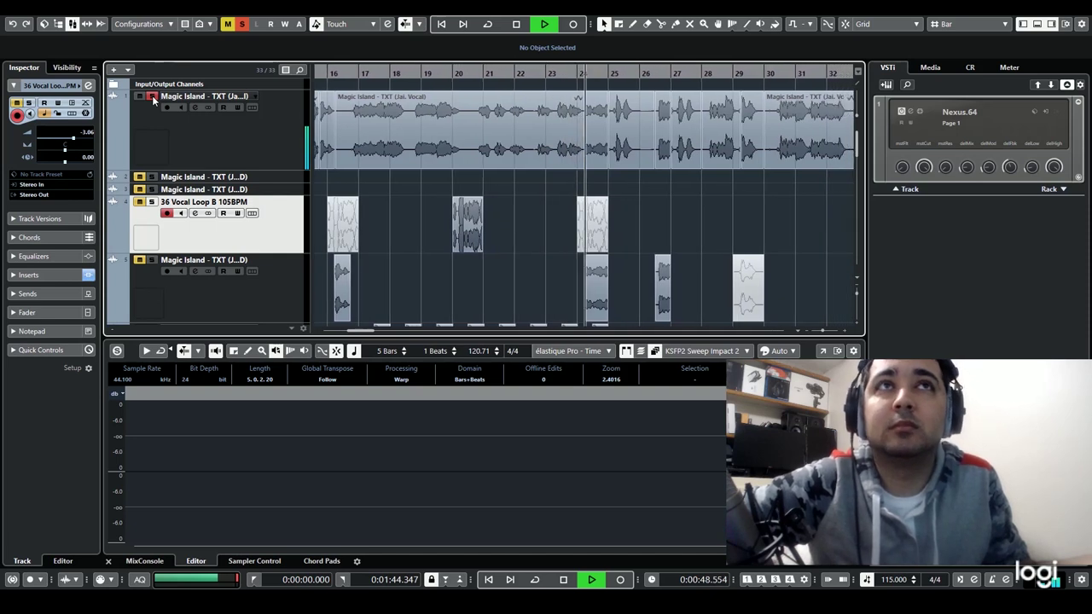
pyautogui.press('space')
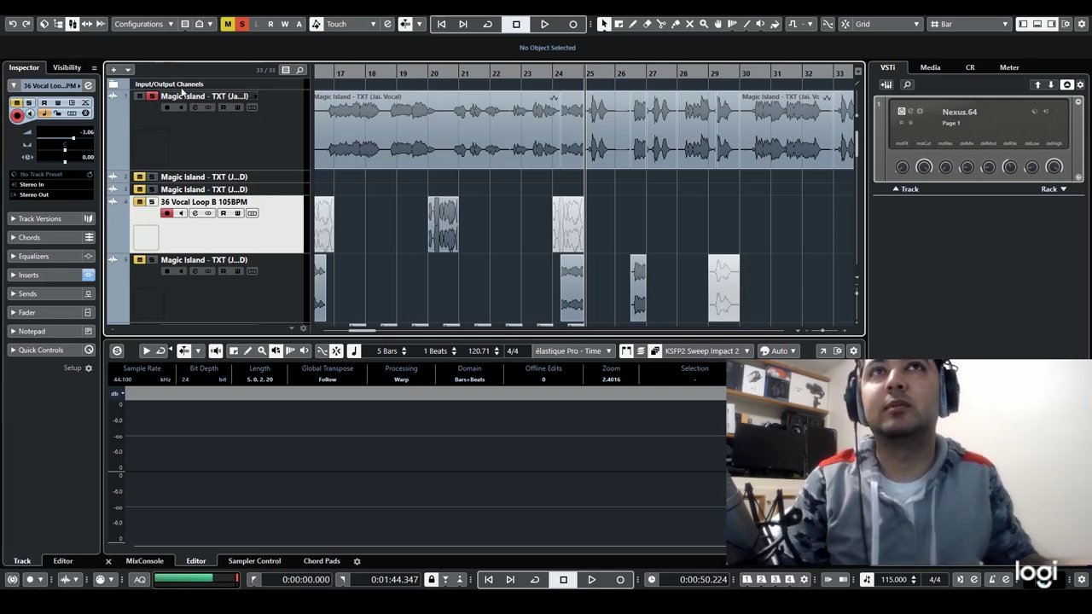
# Step: Return the playhead to bar 20, deactivate all solo states, and zoom in on bars 20–28
pyautogui.moveTo(450, 72); pyautogui.dragTo(450, 73)
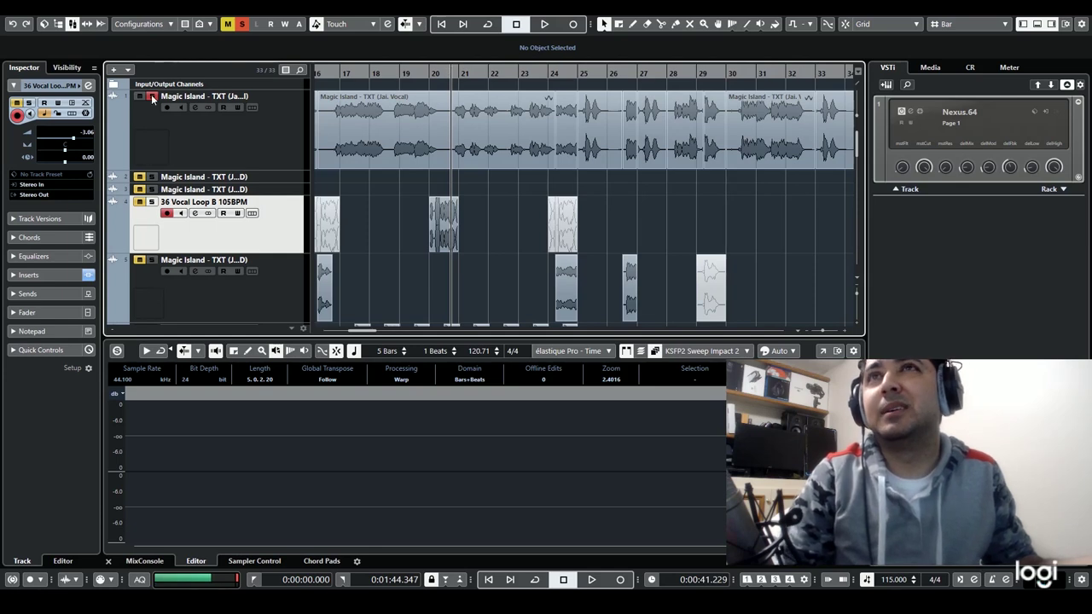
pyautogui.click(243, 26)
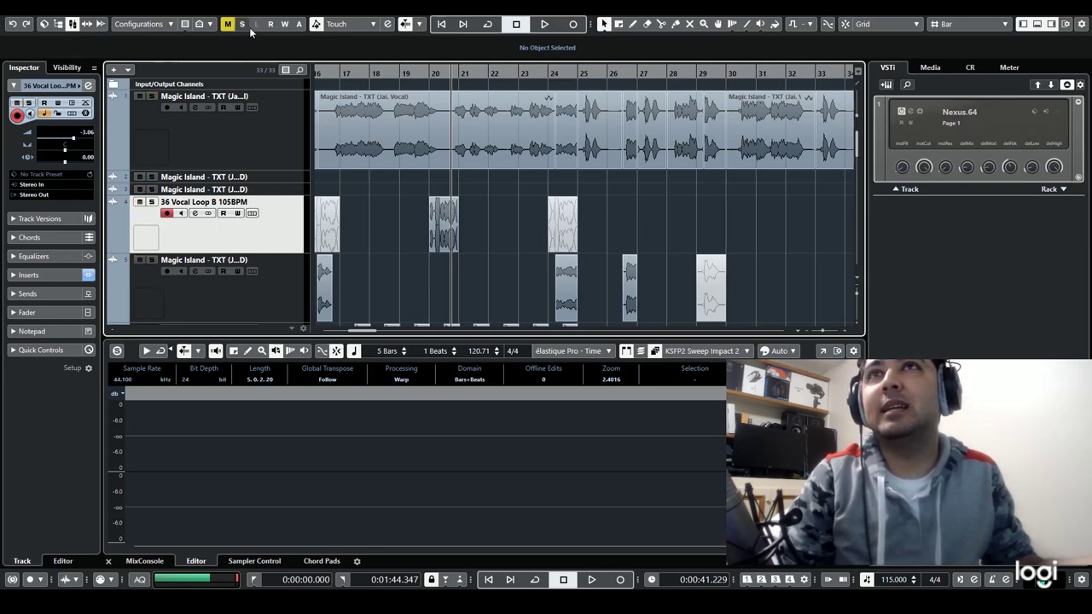
pyautogui.moveTo(566, 76); pyautogui.dragTo(513, 75)
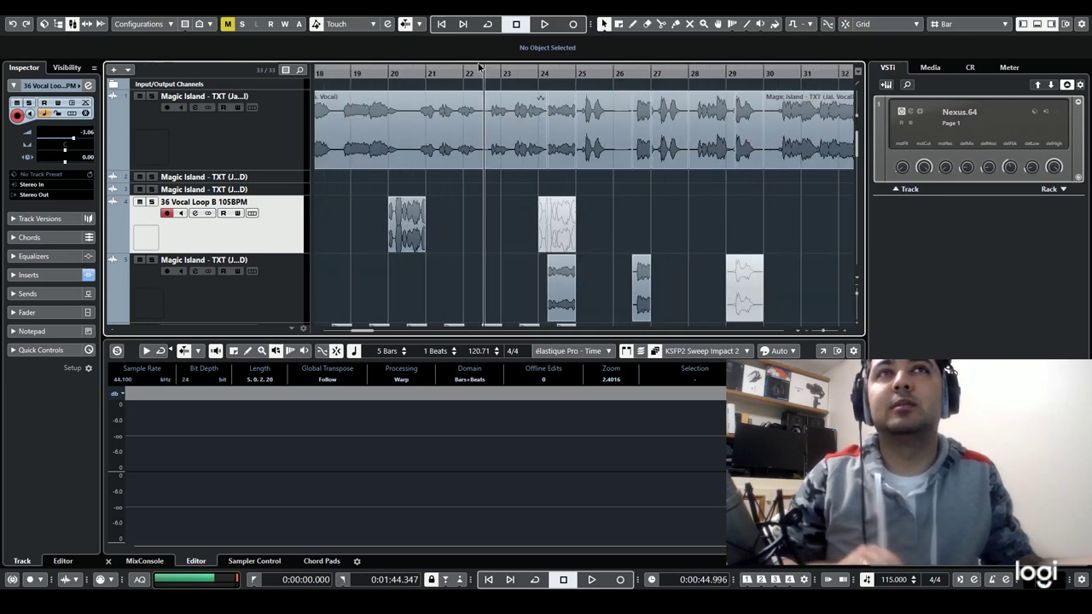
pyautogui.scroll(-3, 530, 133)
# Step: Set the playhead into bar 24, enlarge the Audio 02 track, and play the hit
pyautogui.scroll(1, 561, 100)
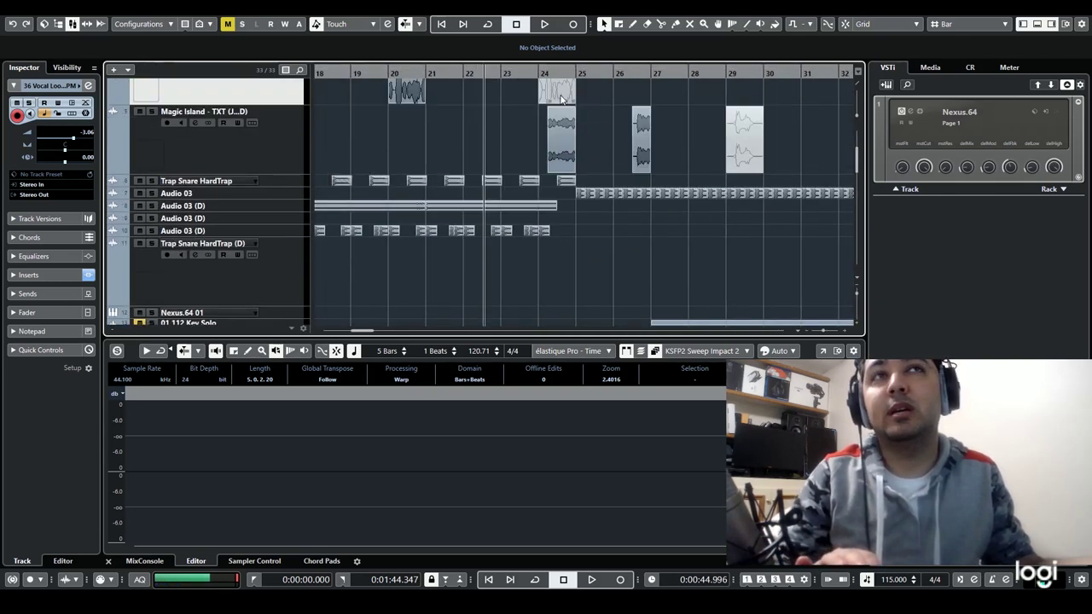
pyautogui.click(532, 74)
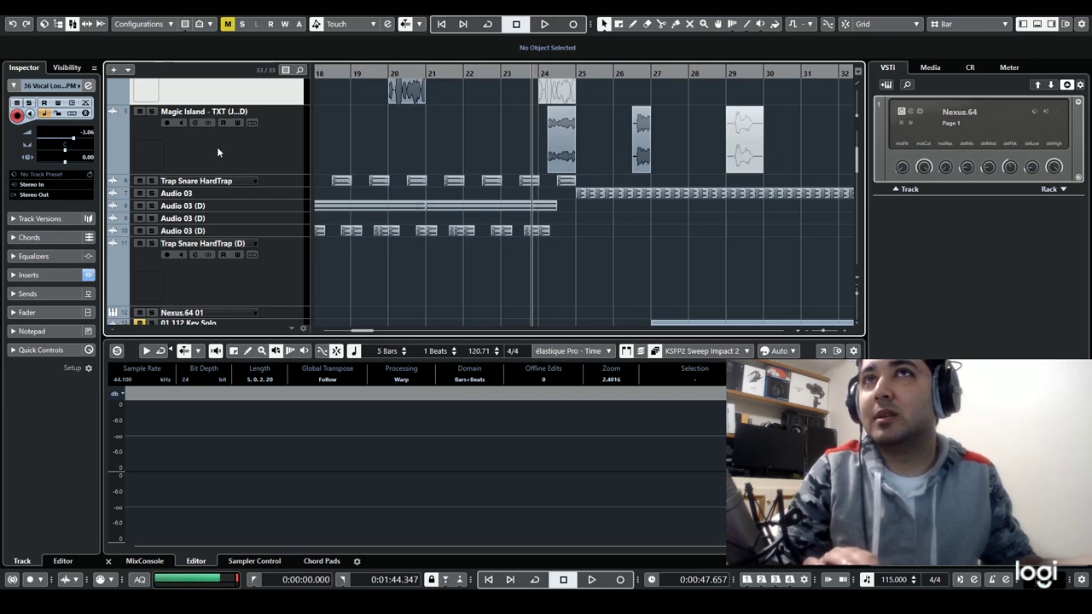
pyautogui.scroll(-10, 471, 126)
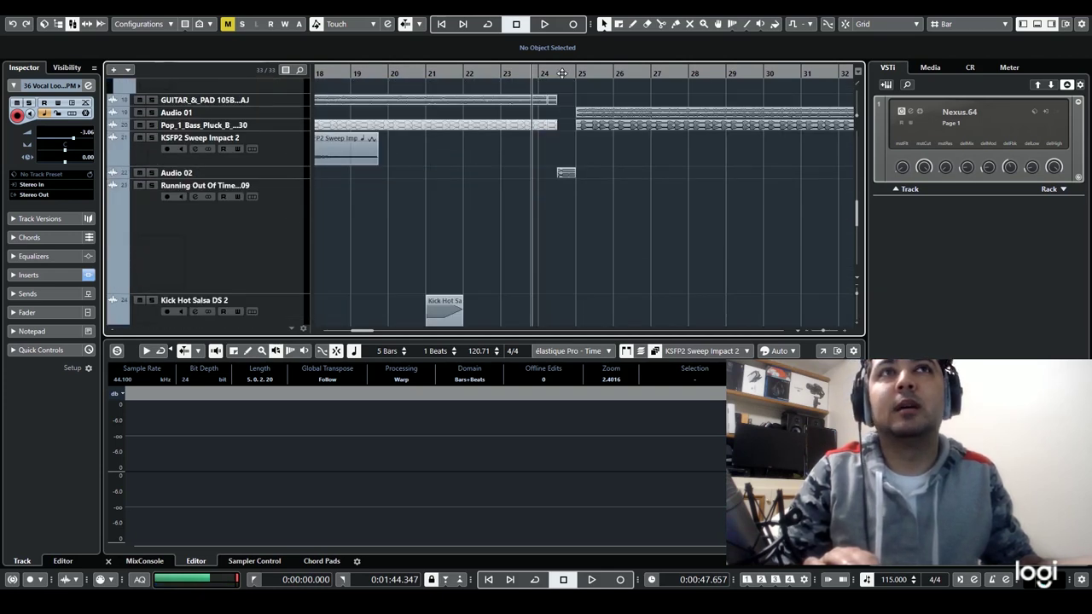
pyautogui.click(555, 74)
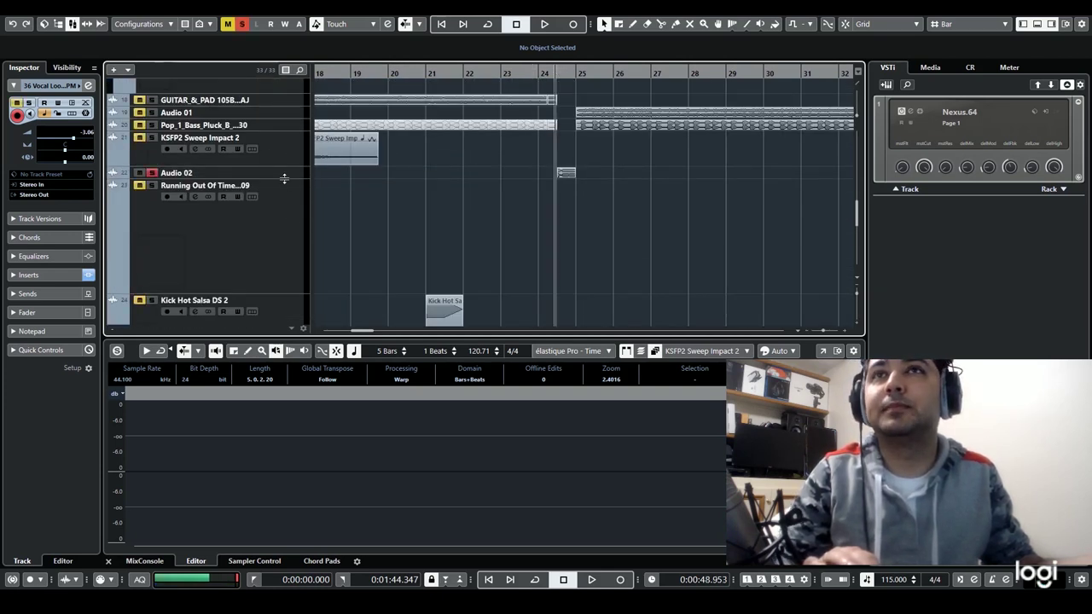
pyautogui.moveTo(284, 178); pyautogui.dragTo(284, 225)
pyautogui.press('space')
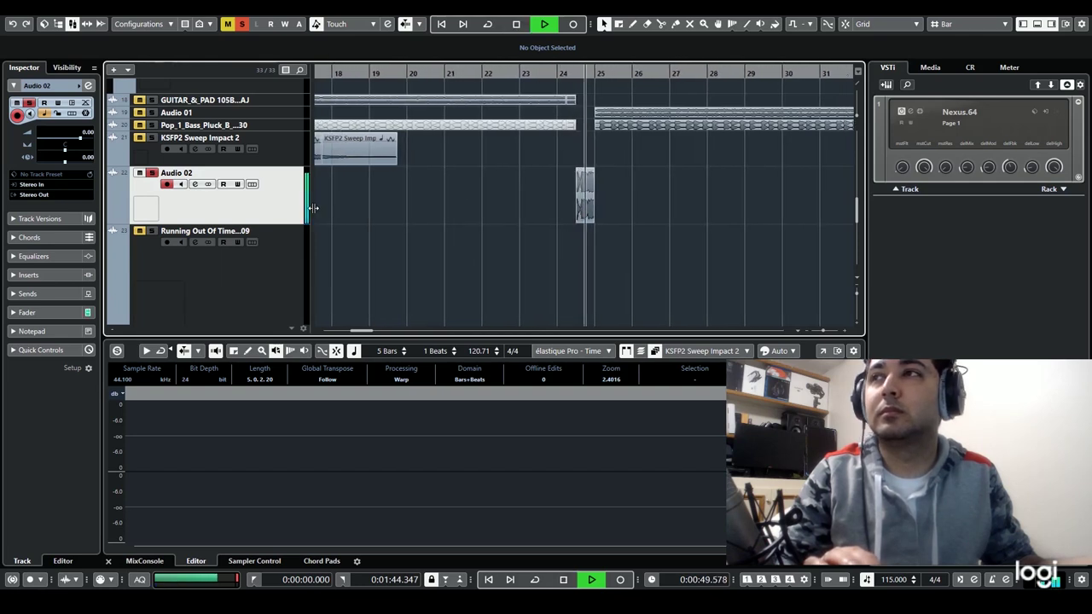
# Step: Return to bar 24, zoom in around bars 20–29, then zoom out over the arrangement and stop
pyautogui.moveTo(557, 74); pyautogui.dragTo(561, 73)
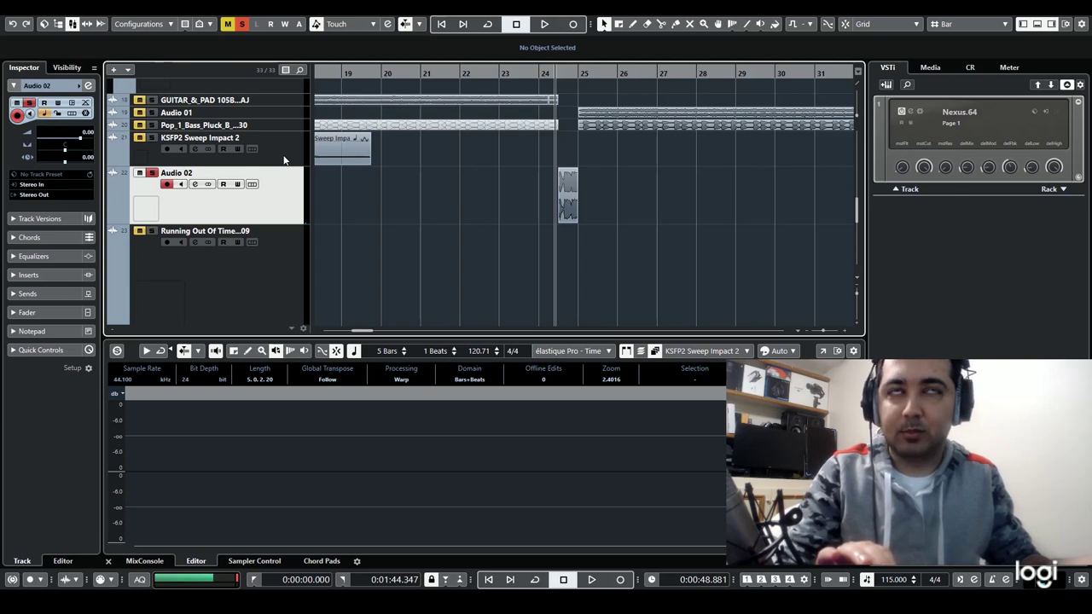
pyautogui.moveTo(497, 73); pyautogui.dragTo(491, 94)
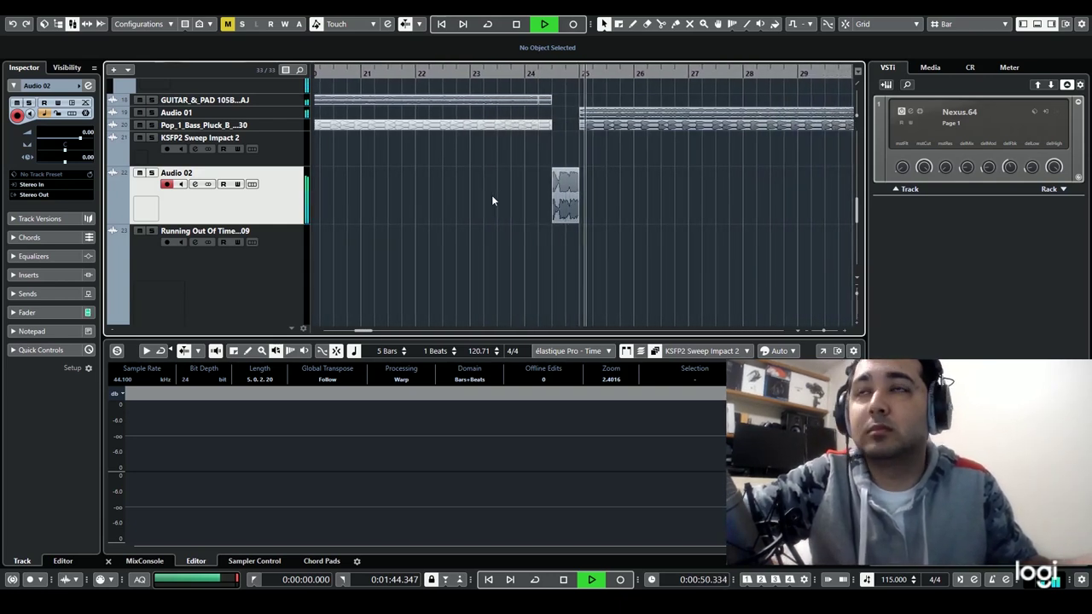
pyautogui.scroll(4, 721, 215)
pyautogui.scroll(5, 720, 214)
pyautogui.scroll(-3, 720, 214)
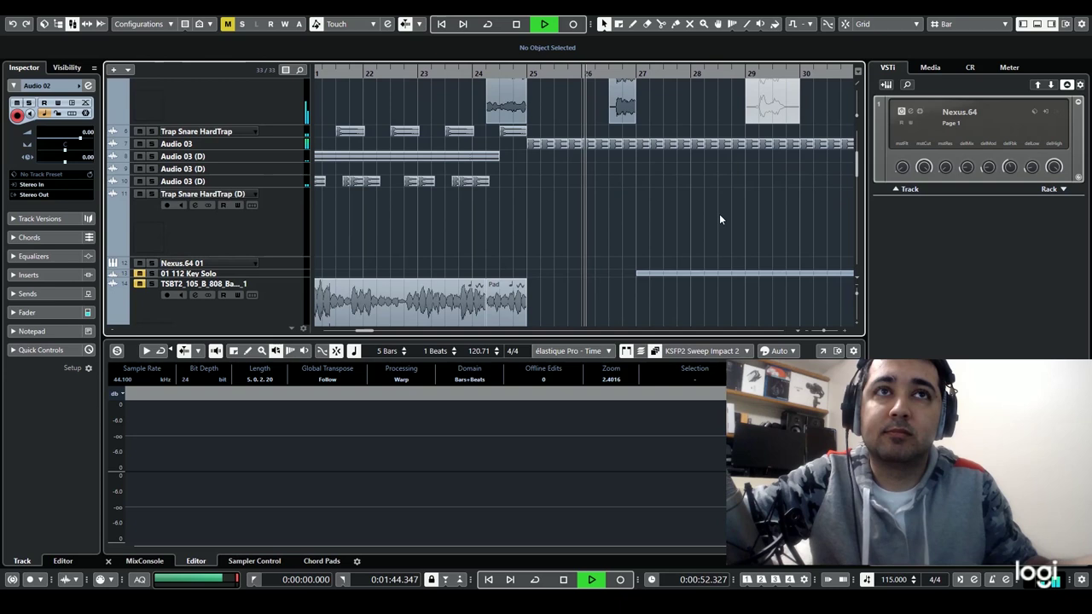
pyautogui.scroll(-3, 698, 215)
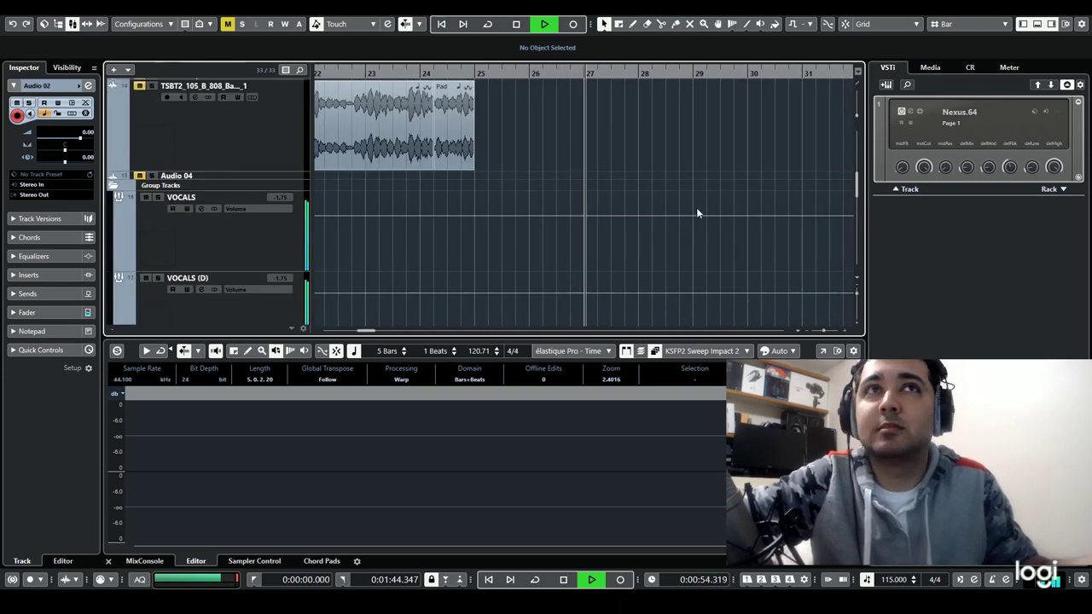
pyautogui.scroll(-3, 698, 215)
pyautogui.moveTo(823, 332); pyautogui.dragTo(814, 332)
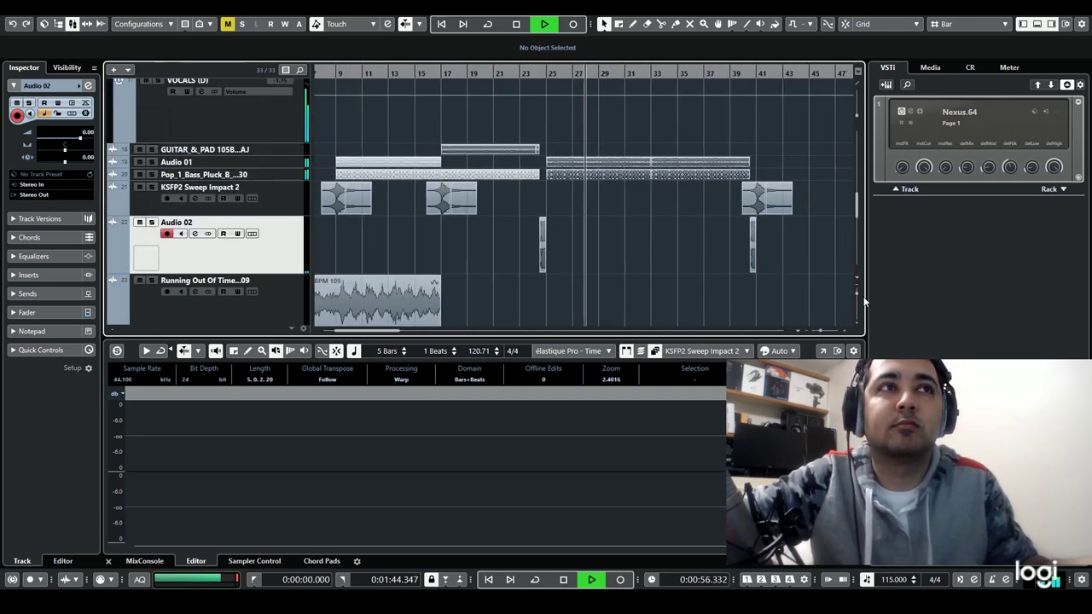
pyautogui.moveTo(856, 294); pyautogui.dragTo(649, 233)
pyautogui.press('space')
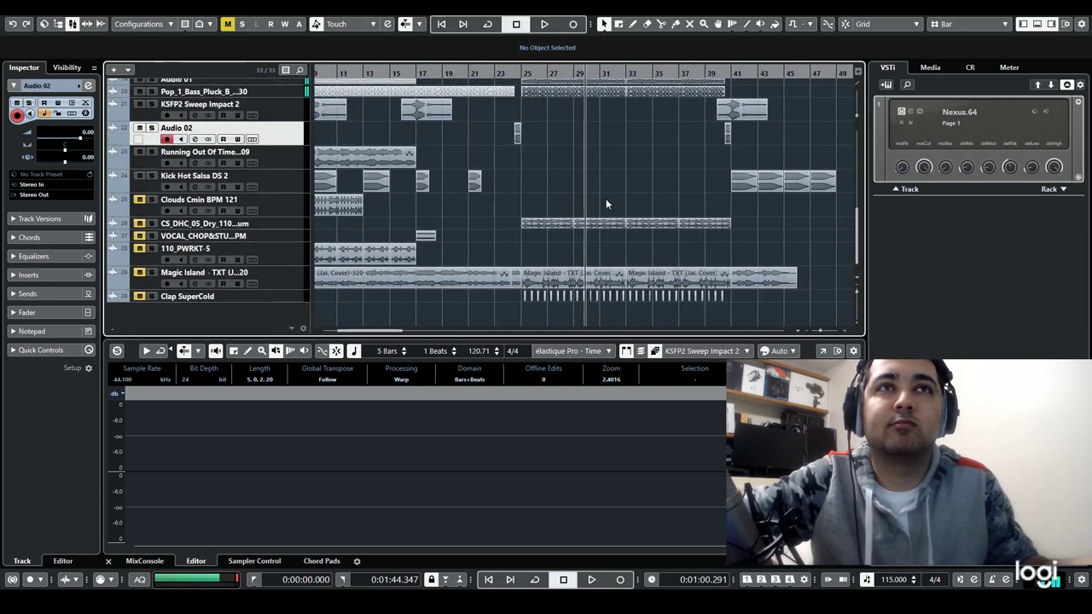
# Step: Move the playhead to bar 25, expand the Audio 01 pad track, and select its bar-25 pad event
pyautogui.click(520, 74)
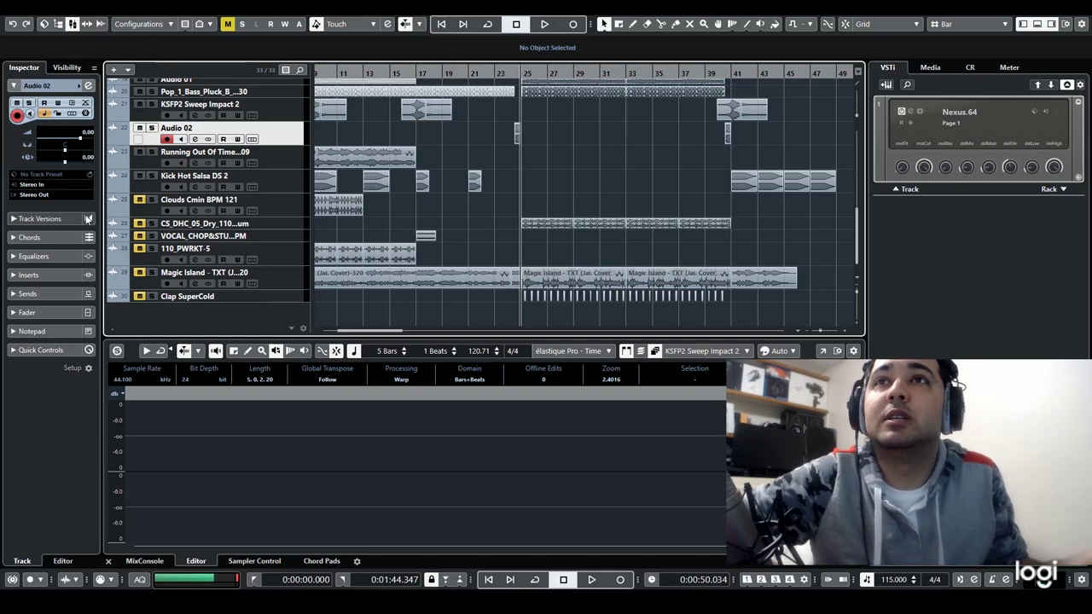
pyautogui.scroll(3, 800, 207)
pyautogui.scroll(10, 504, 184)
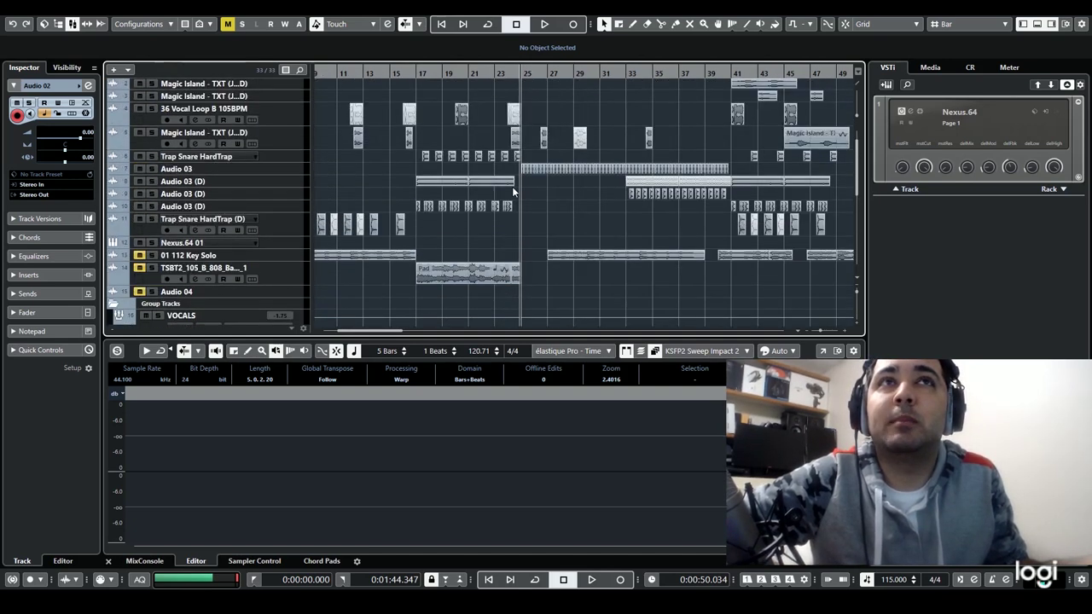
pyautogui.scroll(-8, 512, 186)
pyautogui.click(280, 230)
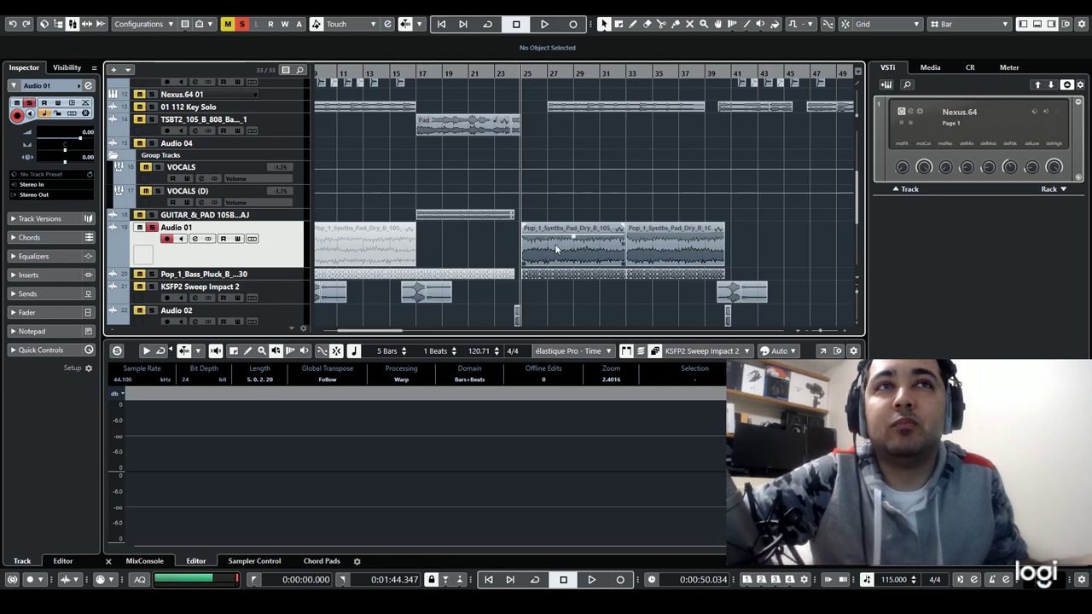
pyautogui.click(556, 248)
# Step: Play the pad section, enlarge the bass pluck track, and reset the playhead to bar 25
pyautogui.press('space')
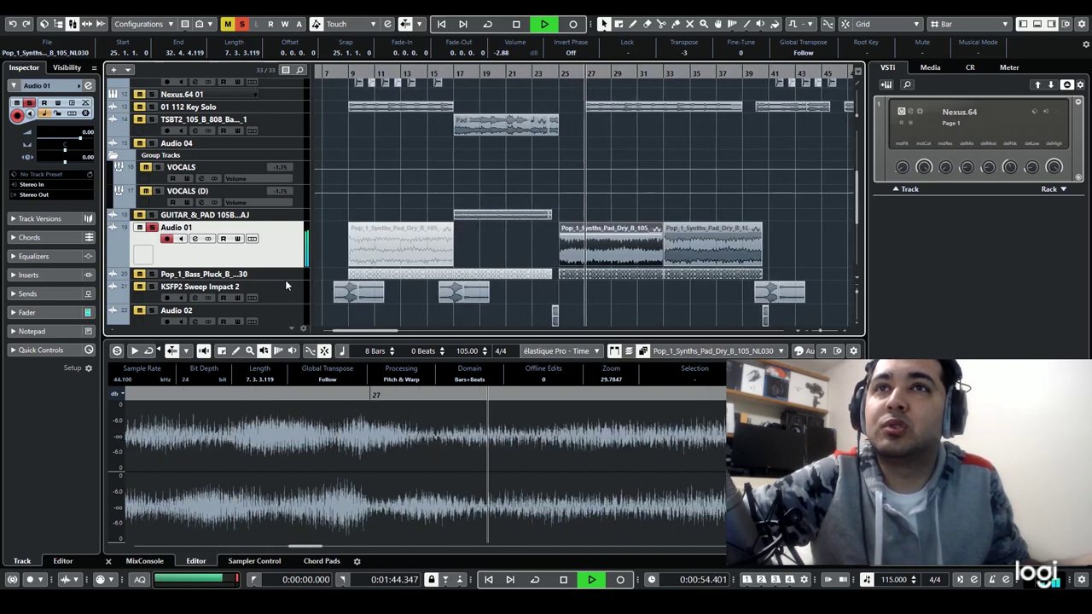
pyautogui.press('space')
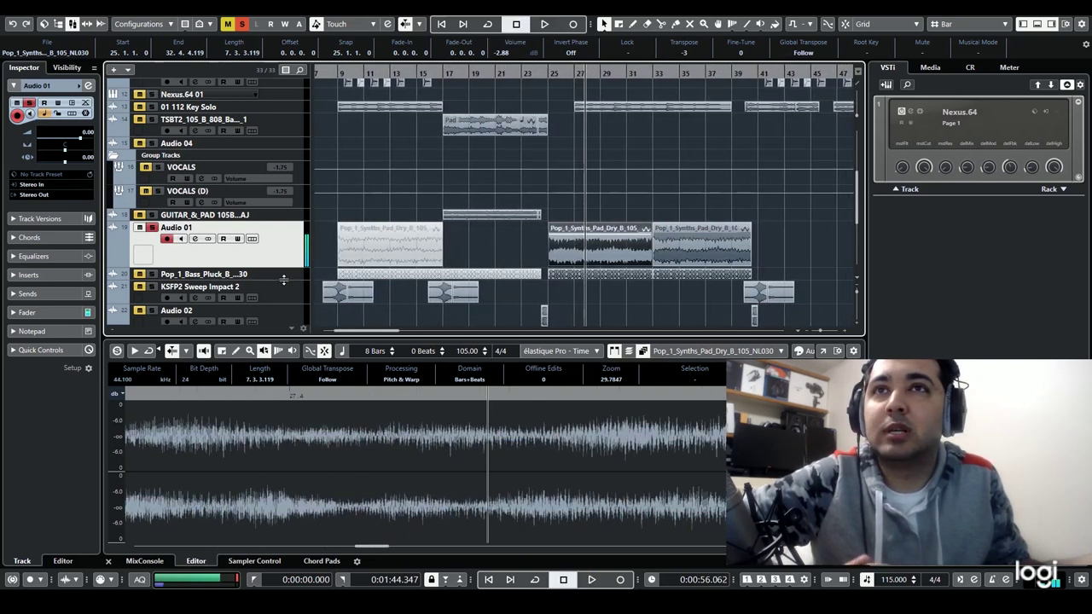
pyautogui.moveTo(281, 280); pyautogui.dragTo(278, 325)
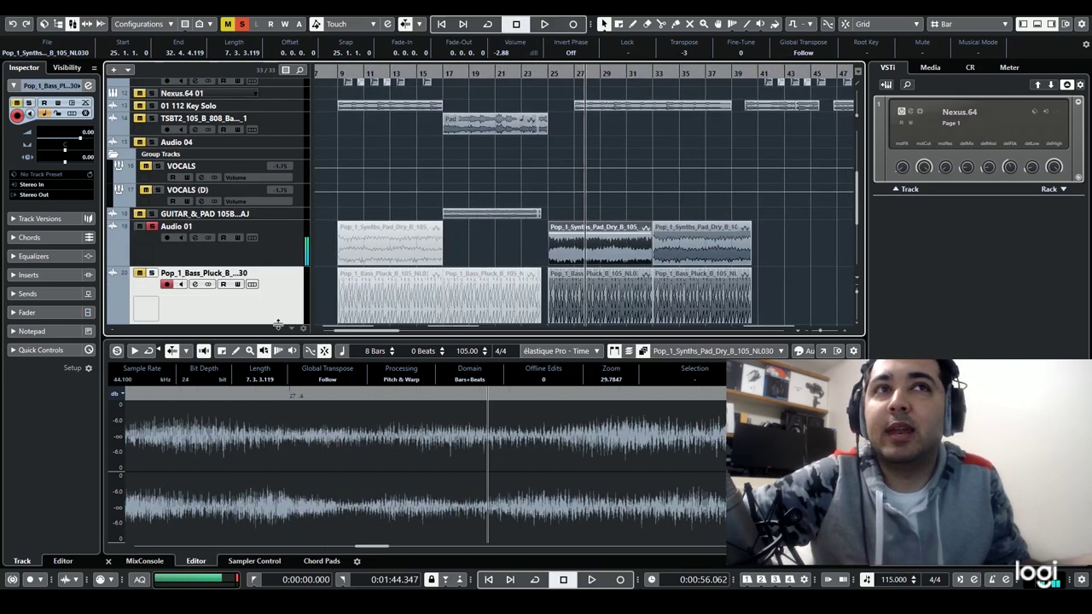
pyautogui.click(547, 71)
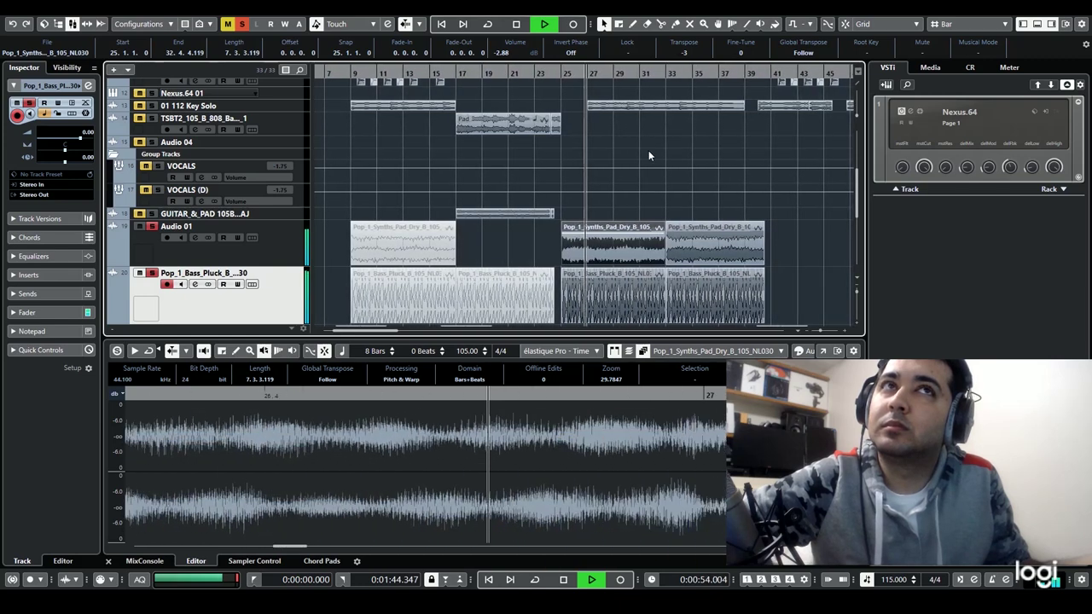
pyautogui.scroll(5, 649, 150)
pyautogui.scroll(1, 645, 154)
pyautogui.scroll(-2, 644, 155)
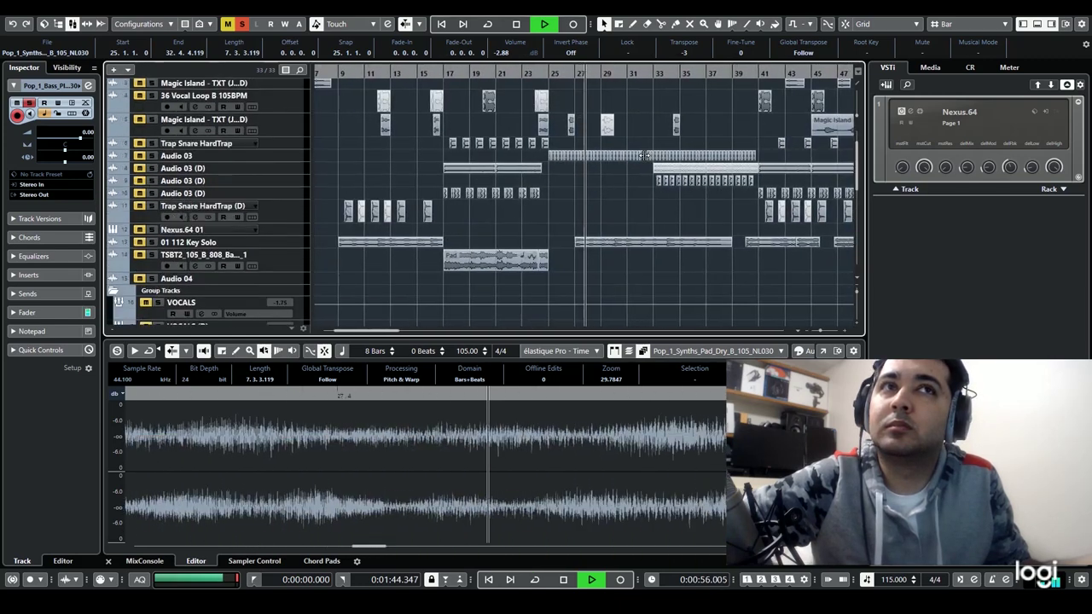
pyautogui.press('space')
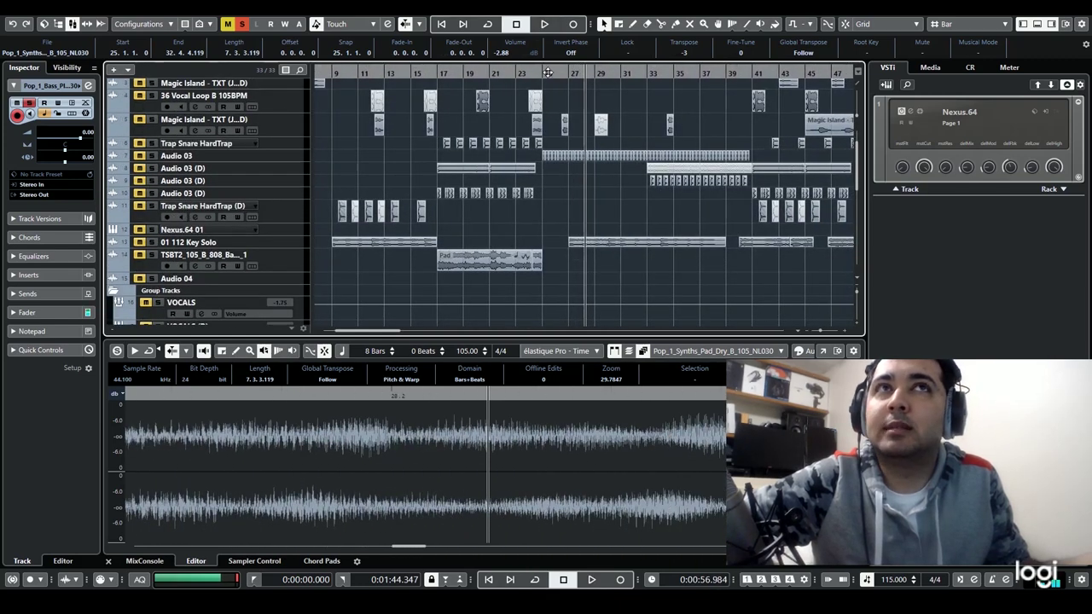
pyautogui.moveTo(547, 73); pyautogui.dragTo(542, 74)
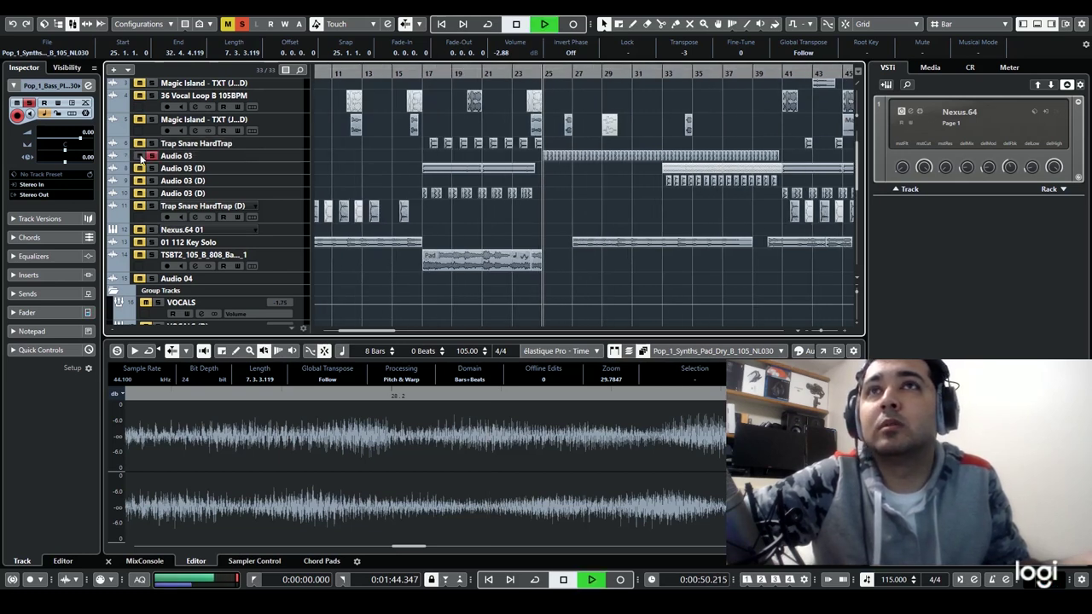
# Step: Play from bar 25 with the solo still active, then stop
pyautogui.press('space')
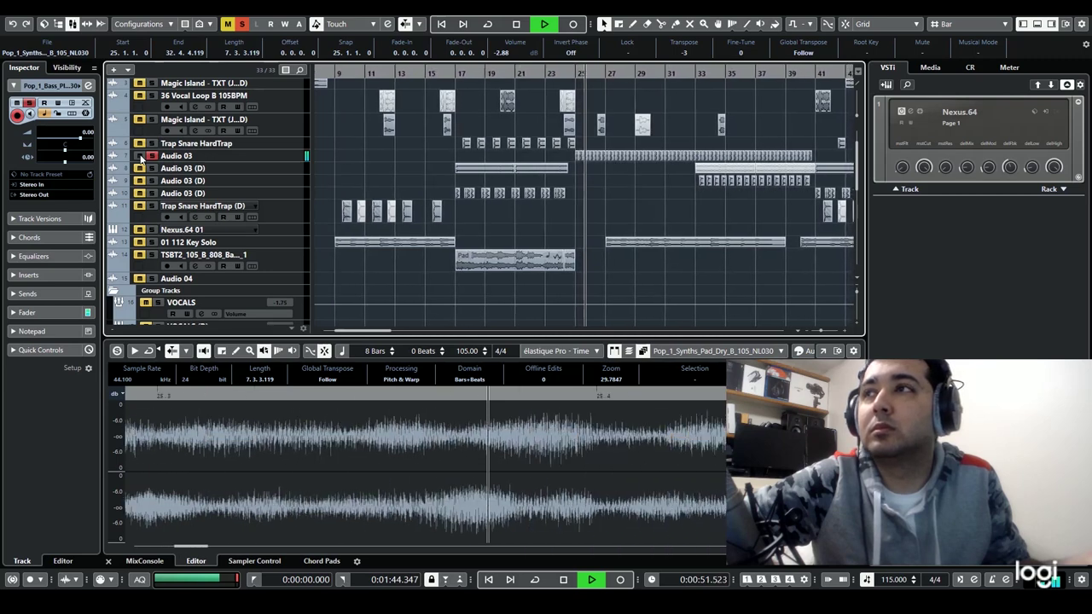
pyautogui.scroll(-6, 633, 165)
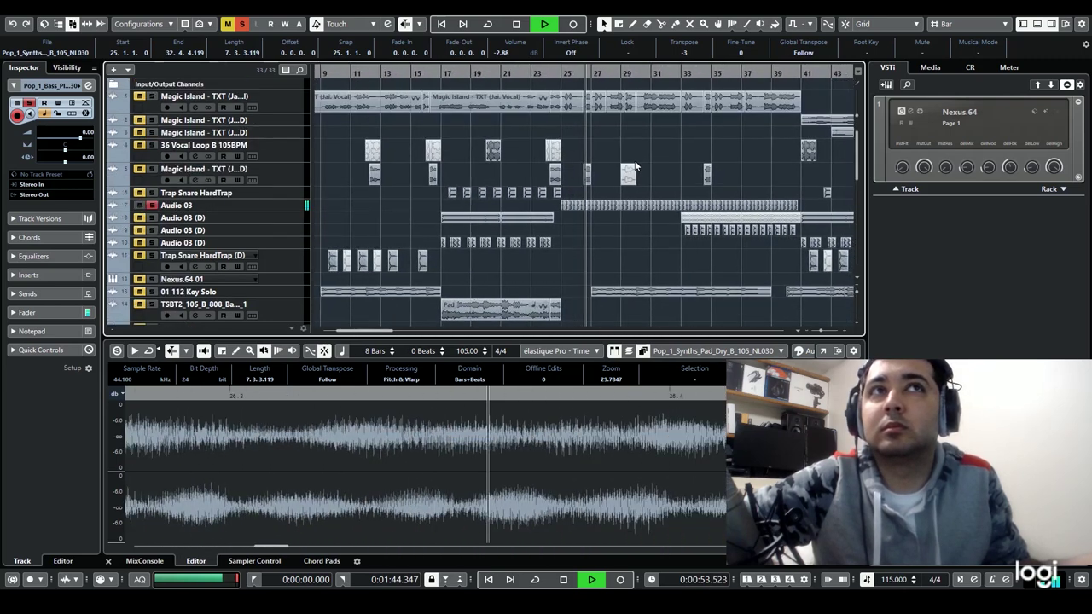
pyautogui.scroll(-3, 633, 164)
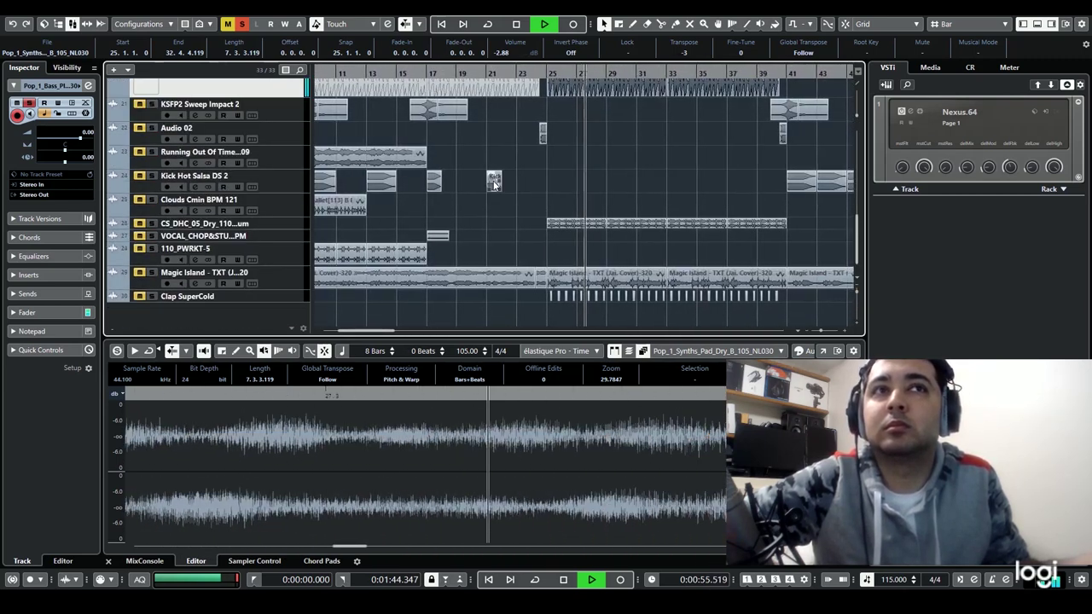
pyautogui.press('space')
# Step: Deactivate all solos and restart playback of the full arrangement from bar 25
pyautogui.click(244, 25)
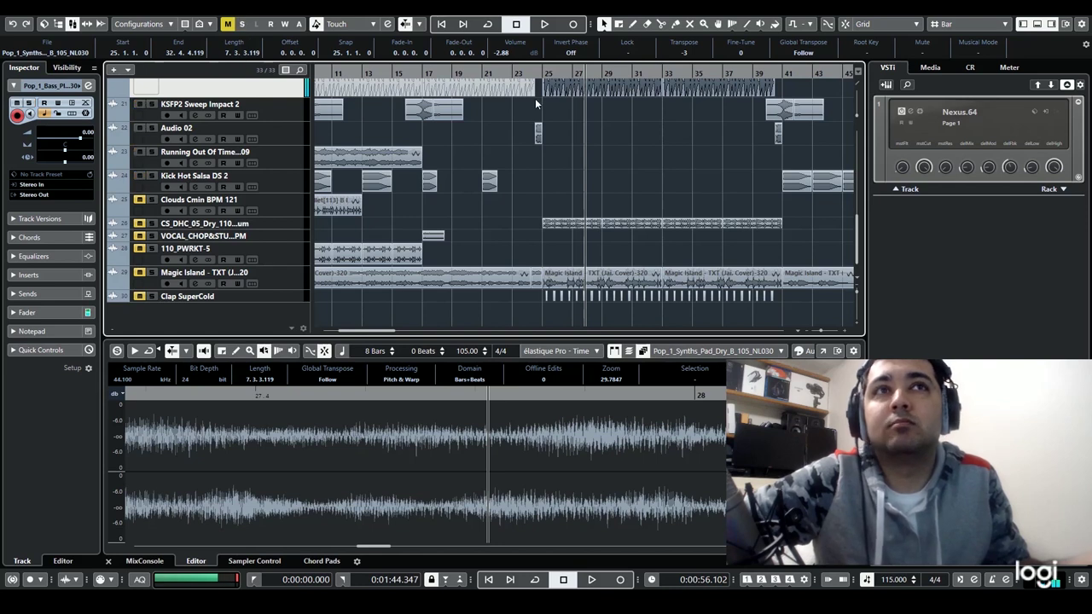
pyautogui.click(544, 73)
pyautogui.press('space')
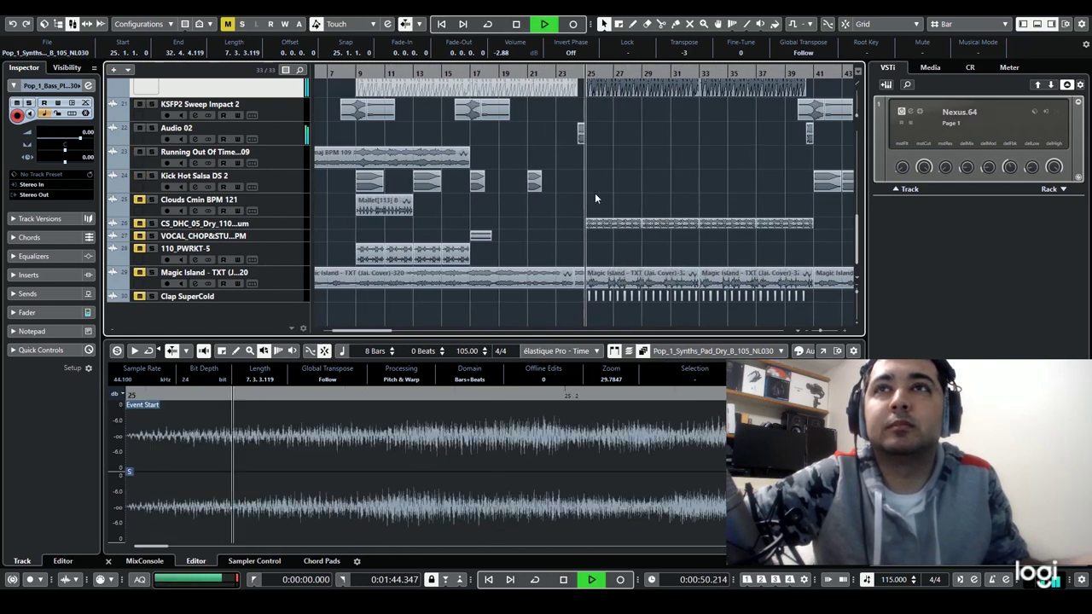
pyautogui.scroll(3, 595, 193)
pyautogui.scroll(5, 596, 195)
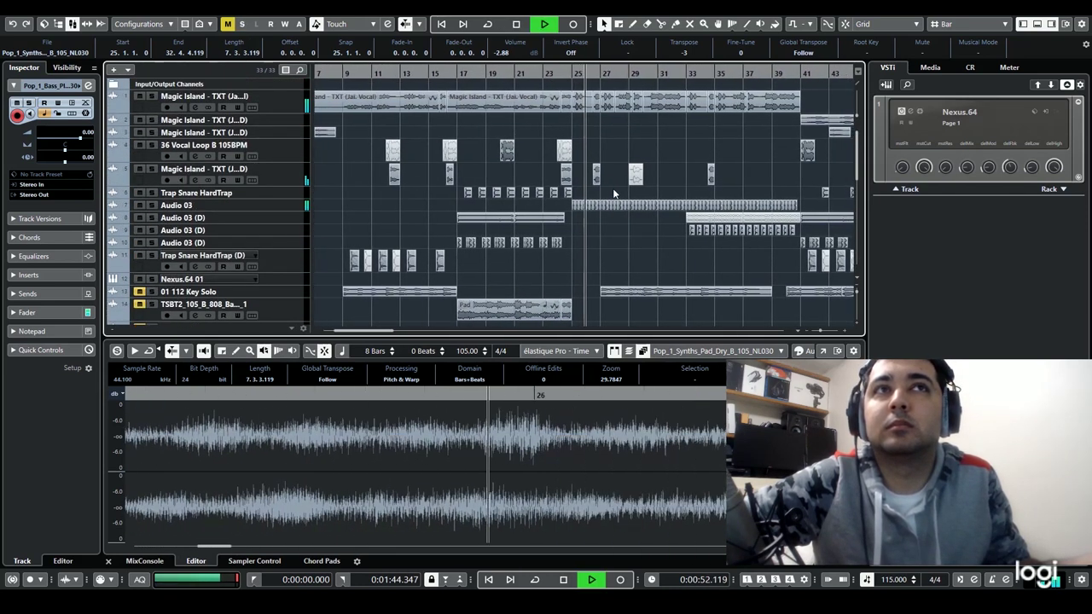
# Step: Turn off Autoscroll and listen through the chorus, stopping around bar 33
pyautogui.click(603, 188)
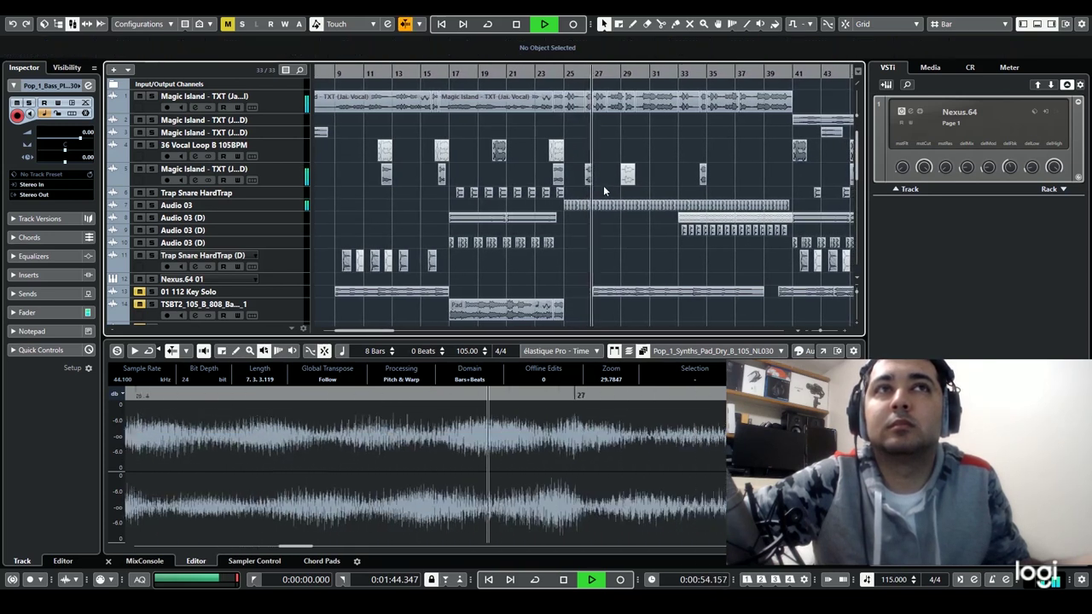
pyautogui.scroll(-3, 656, 193)
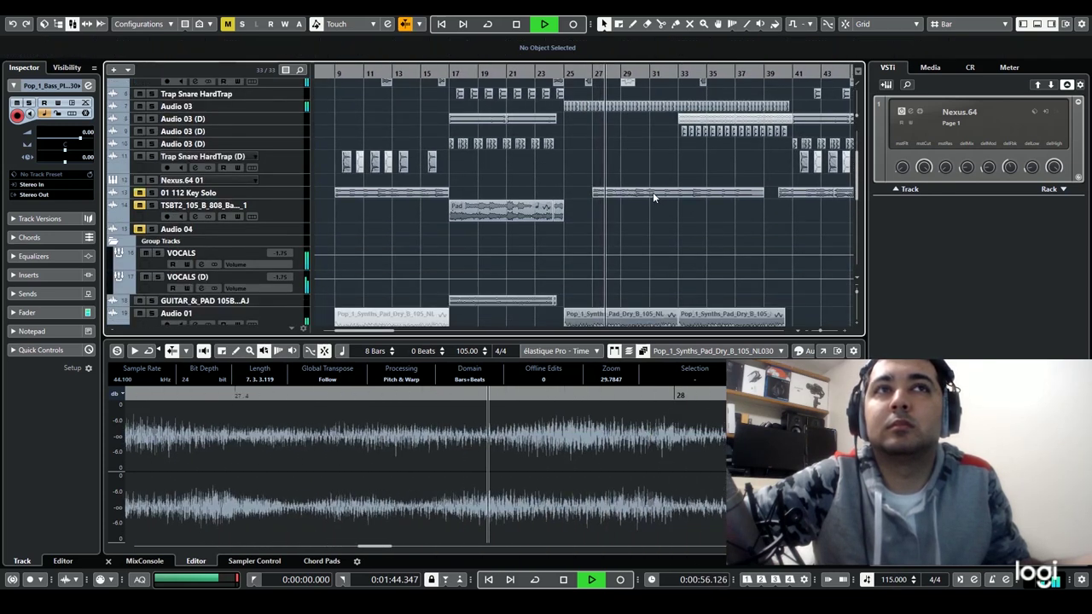
pyautogui.scroll(-6, 650, 198)
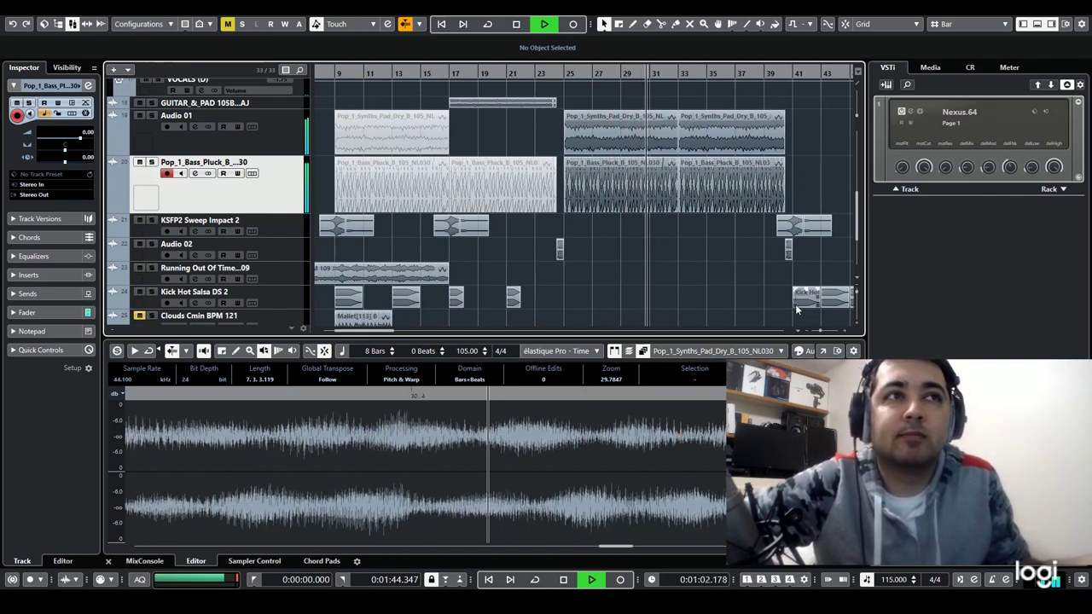
pyautogui.scroll(2, 674, 249)
pyautogui.scroll(8, 676, 246)
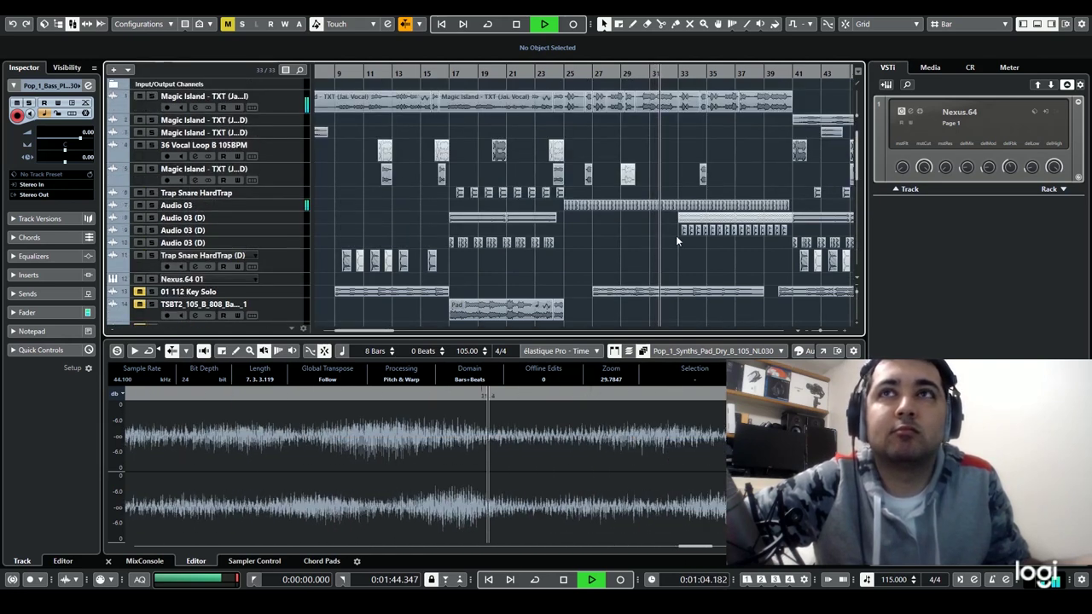
pyautogui.scroll(-5, 674, 232)
pyautogui.scroll(-4, 673, 231)
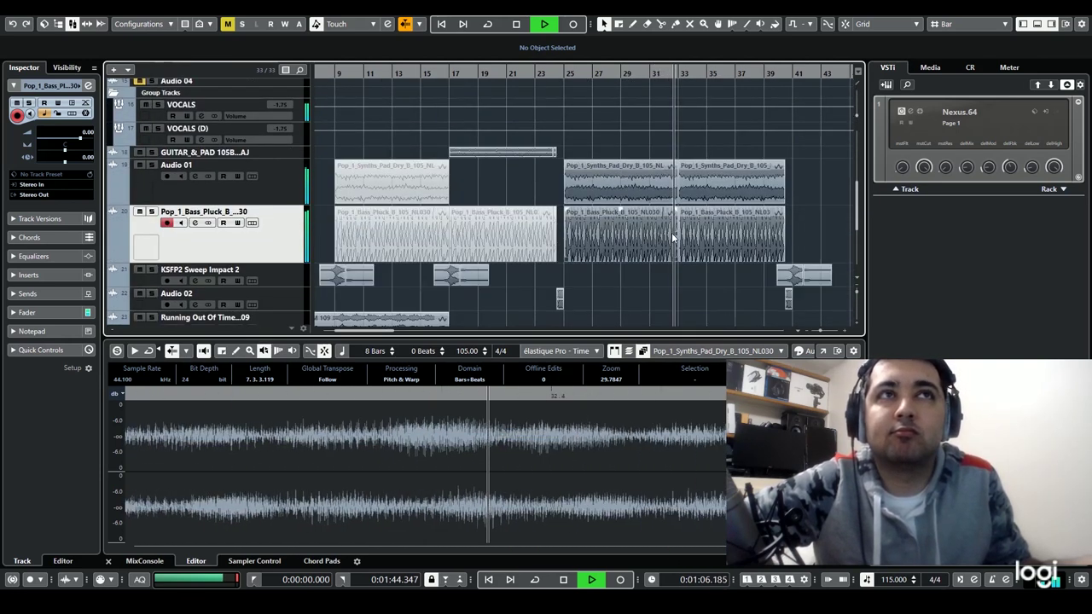
pyautogui.scroll(7, 674, 232)
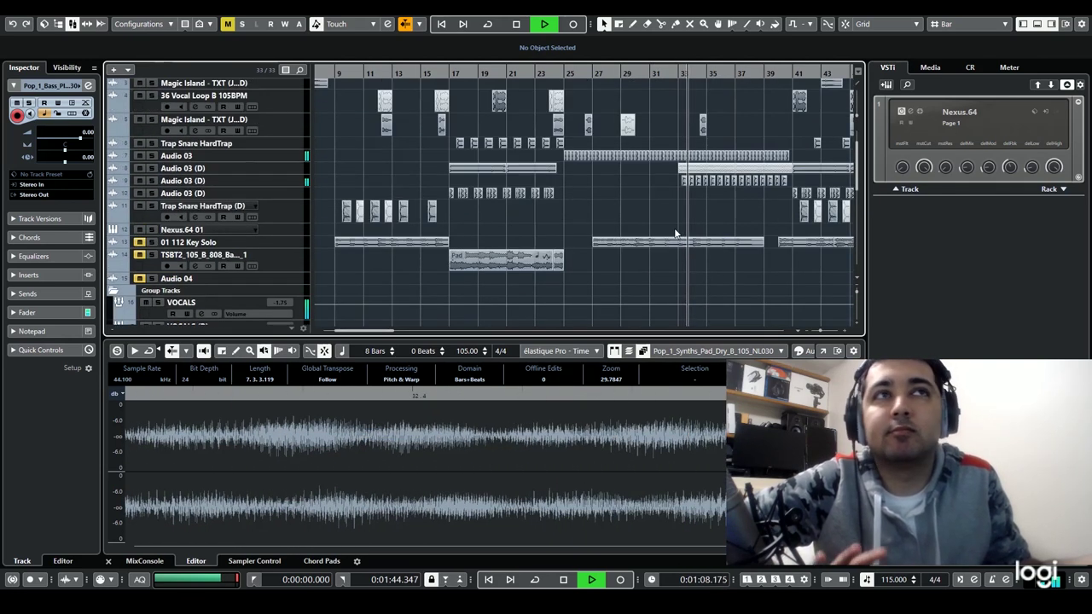
pyautogui.press('space')
pyautogui.hscroll(3, 675, 233)
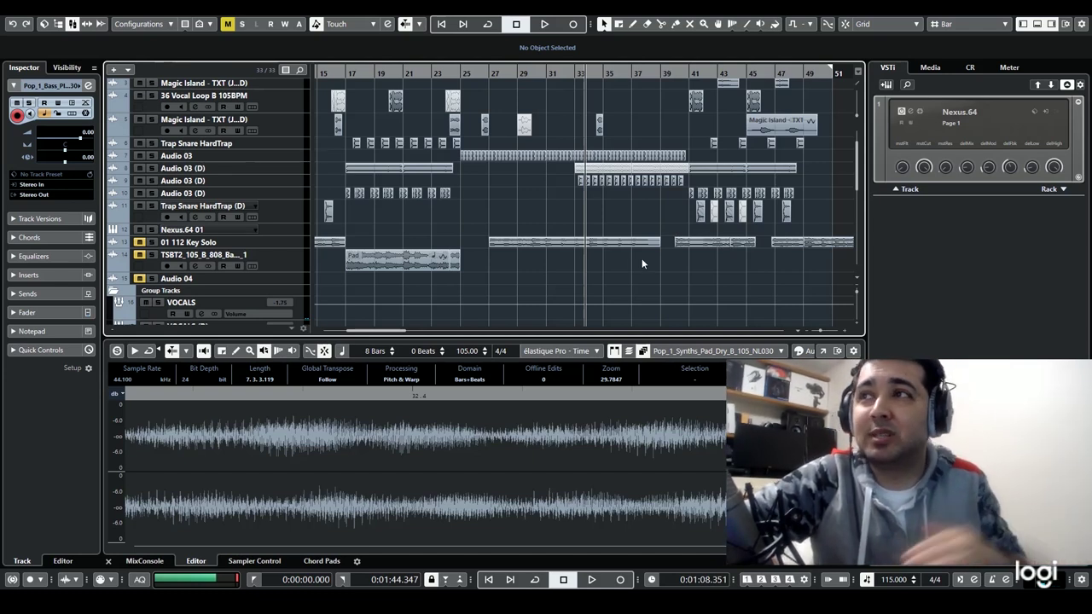
# Step: Set the playhead to bar 41, solo the second Magic Island vocal track, and play it
pyautogui.click(668, 80)
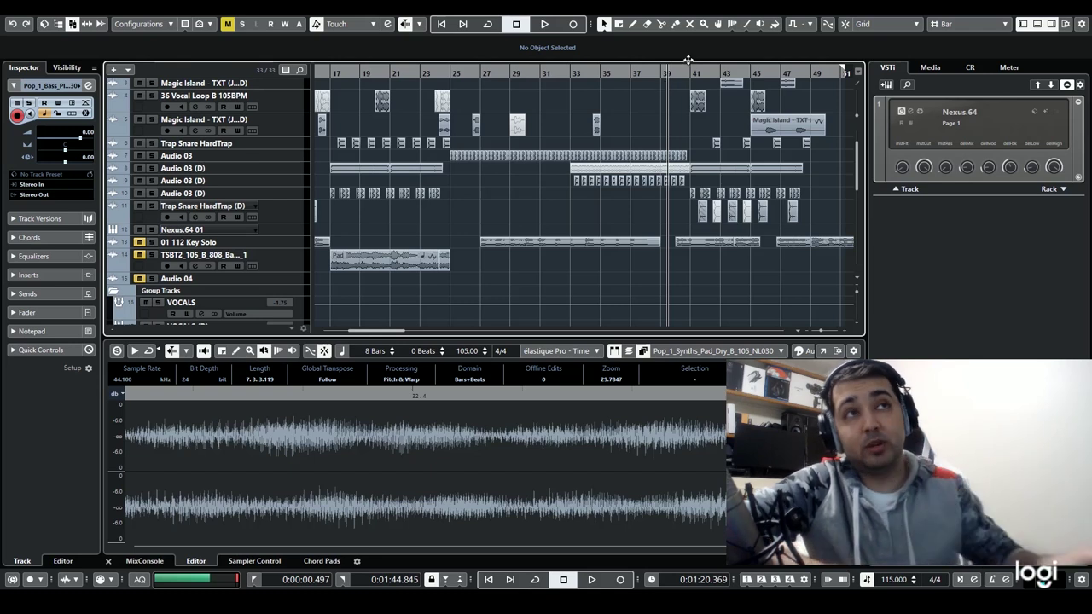
pyautogui.scroll(2, 704, 173)
pyautogui.click(691, 72)
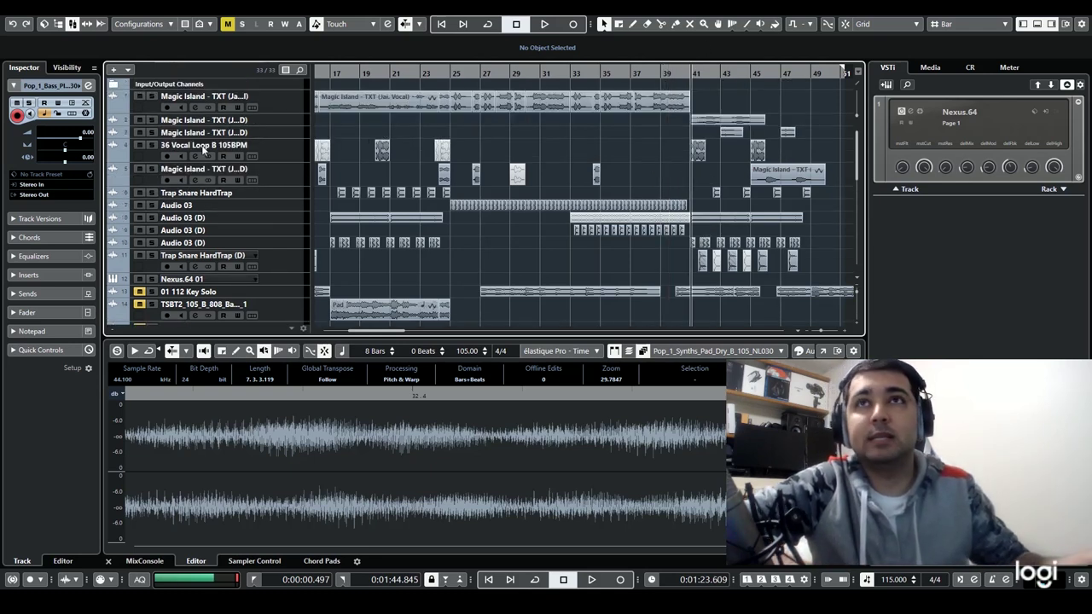
pyautogui.click(151, 121)
pyautogui.press('space')
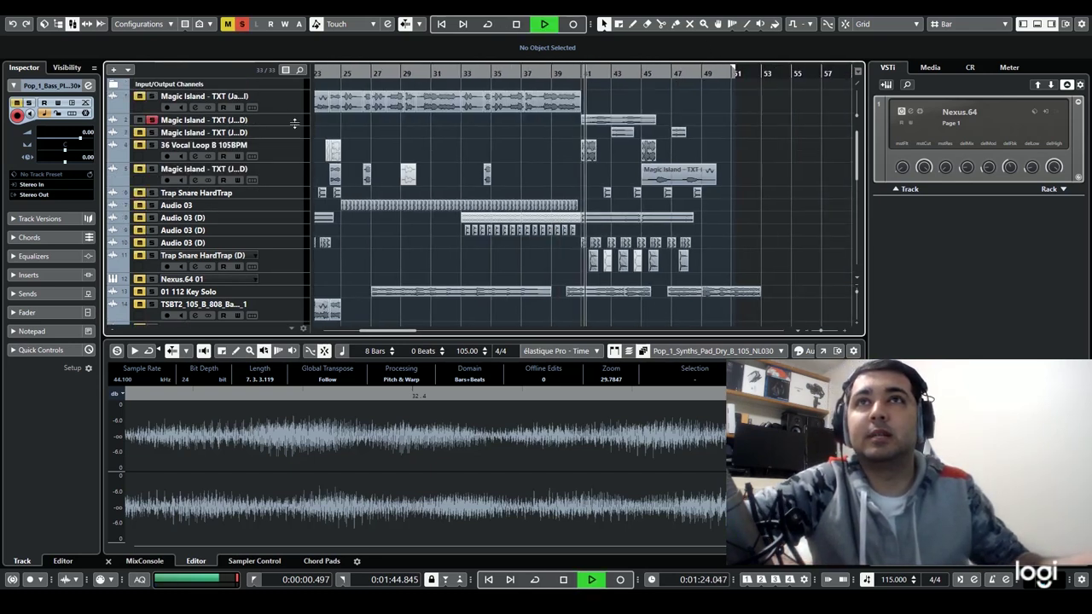
pyautogui.click(286, 125)
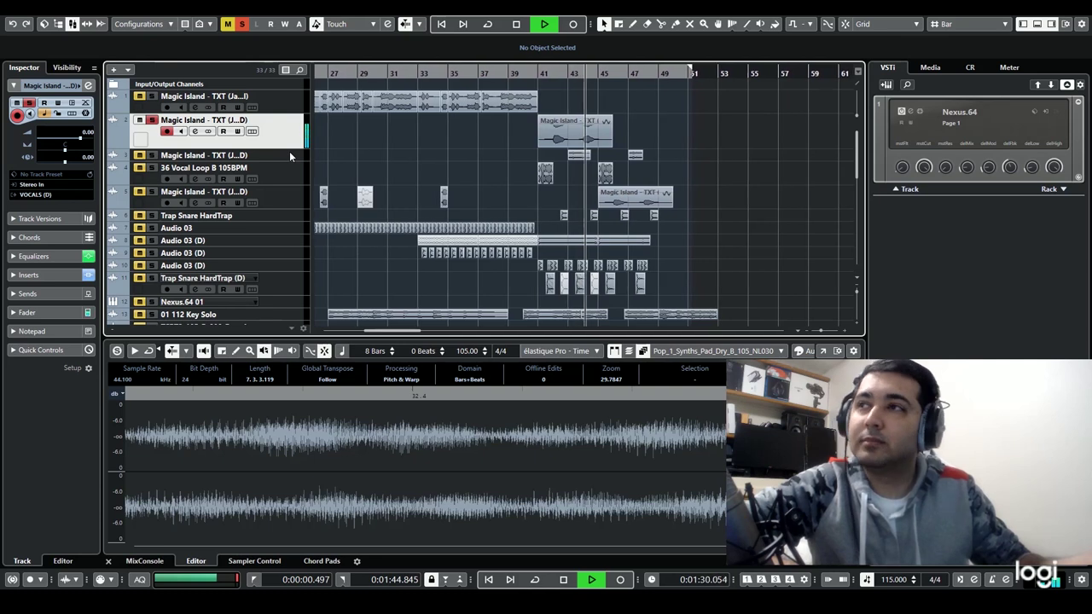
# Step: Unsolo the Magic Island vocal and play the ending from bar 38 until about bar 49
pyautogui.press('space')
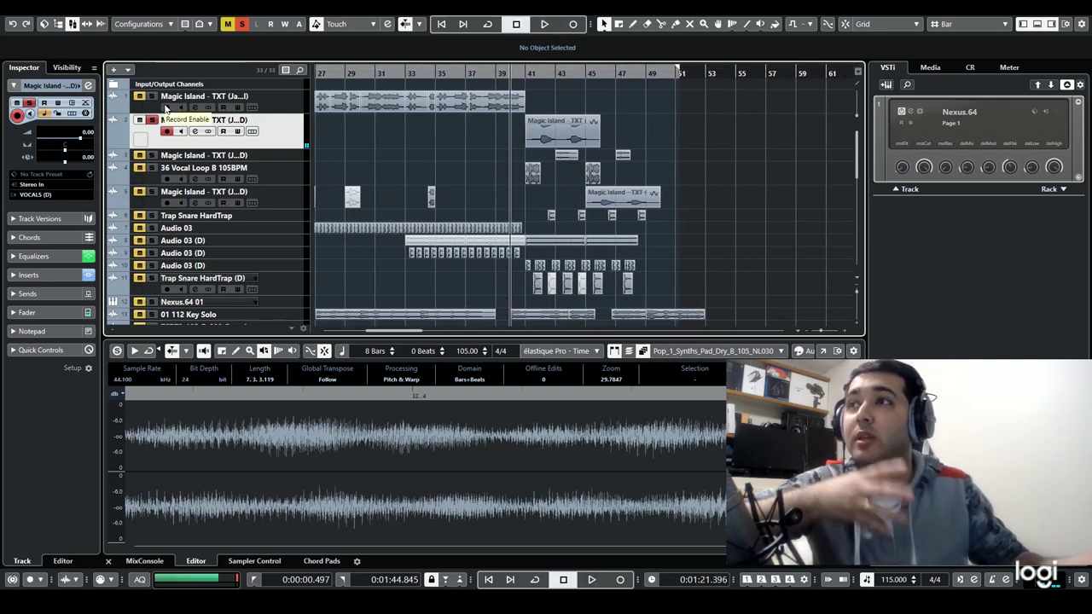
pyautogui.click(152, 121)
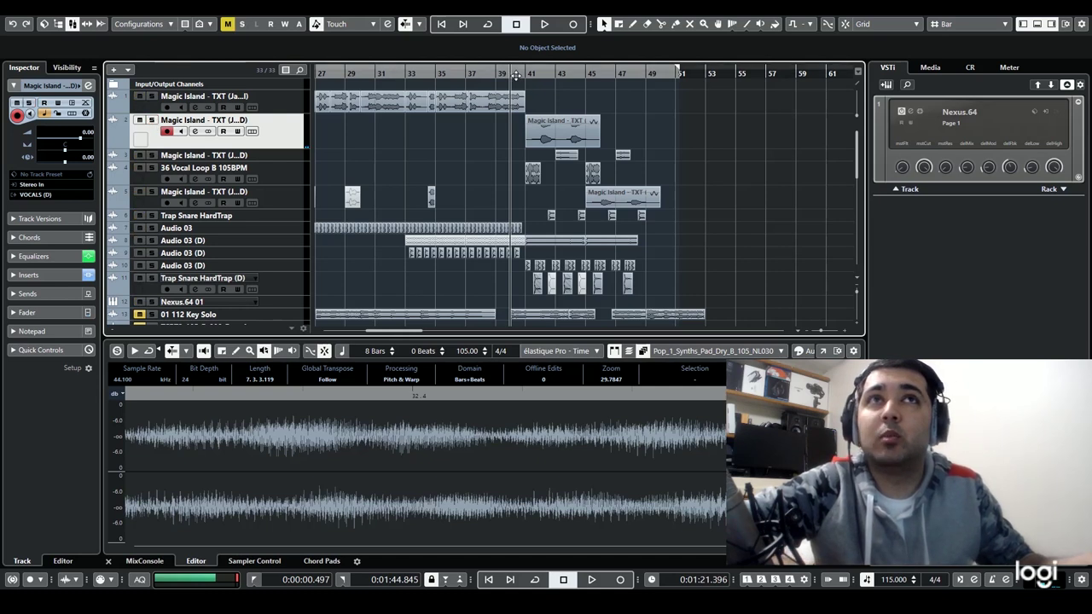
pyautogui.click(516, 74)
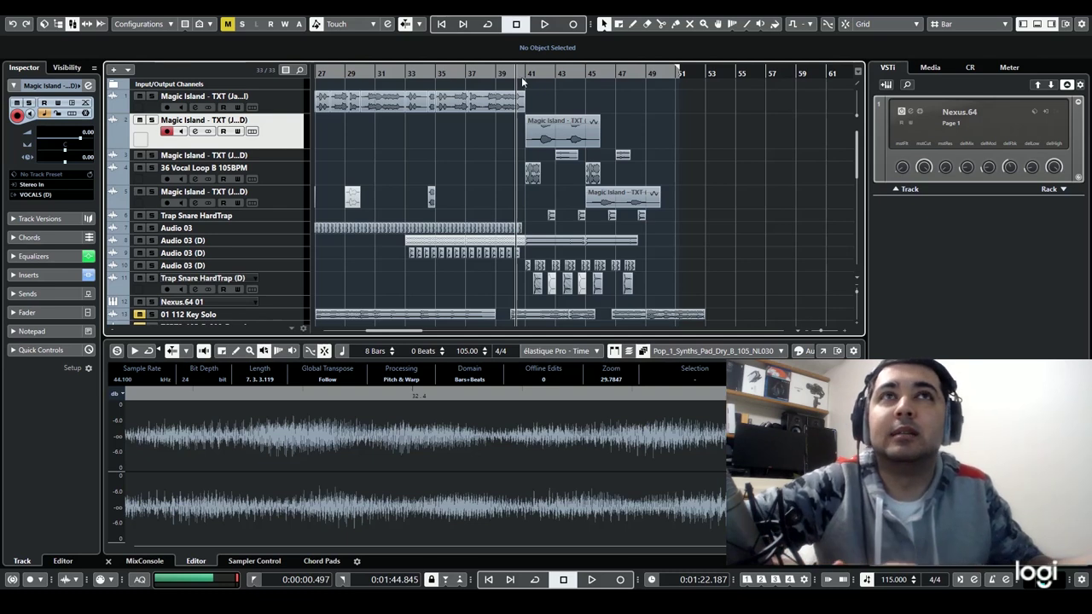
pyautogui.moveTo(509, 74); pyautogui.dragTo(496, 73)
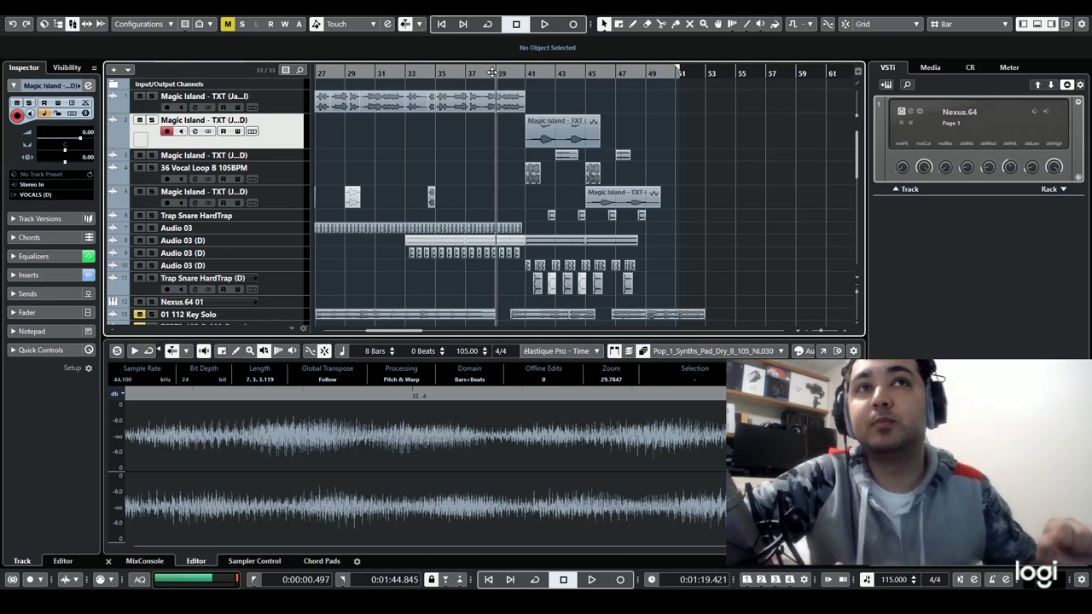
pyautogui.hscroll(-3, 516, 99)
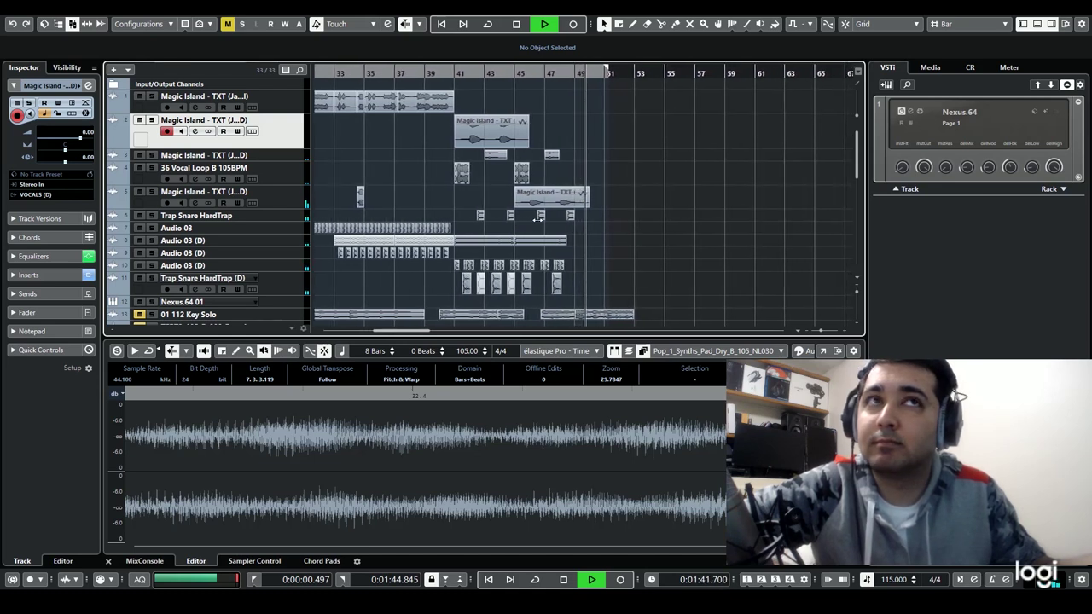
pyautogui.press('space')
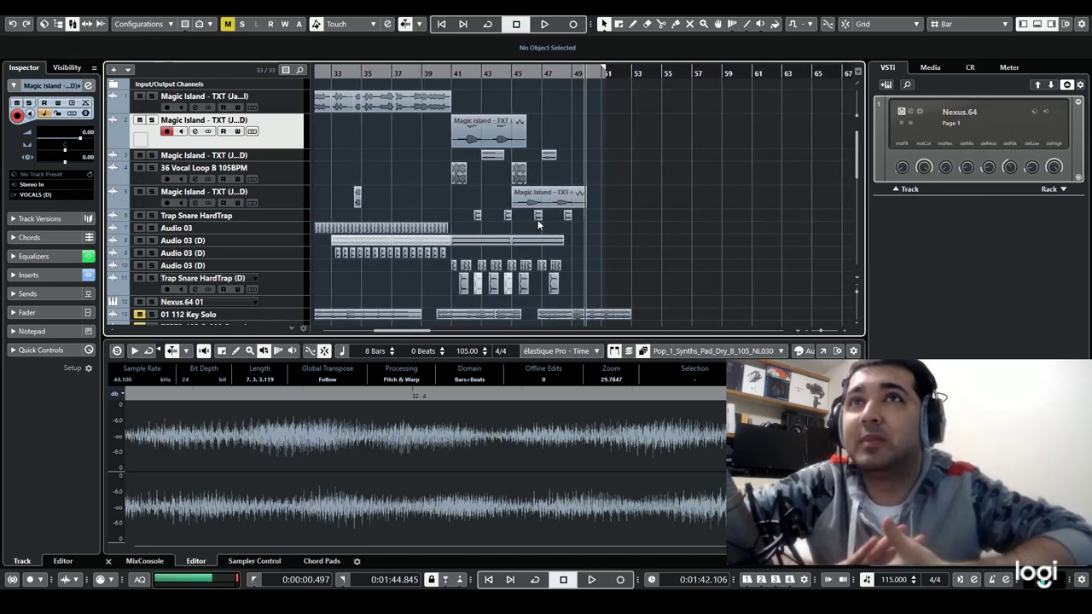